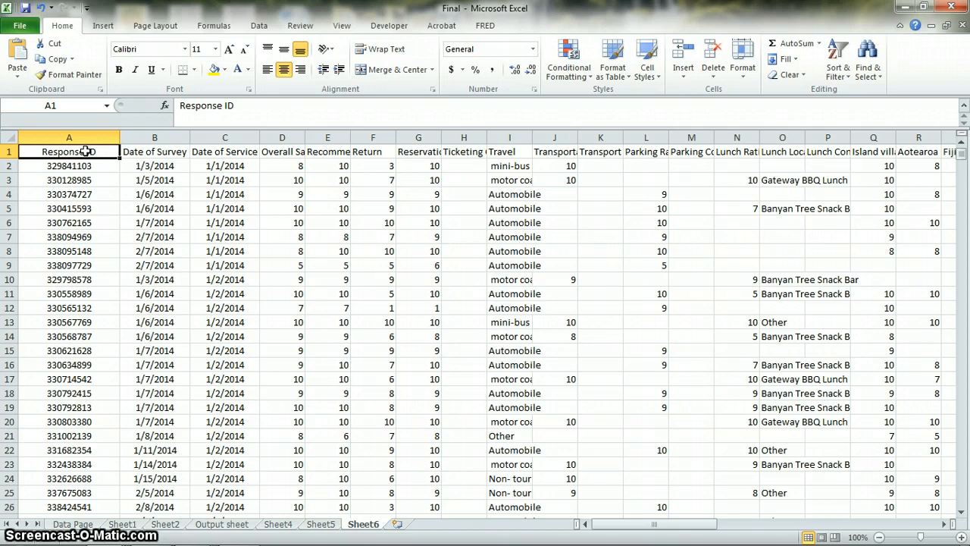
left_click(67, 155)
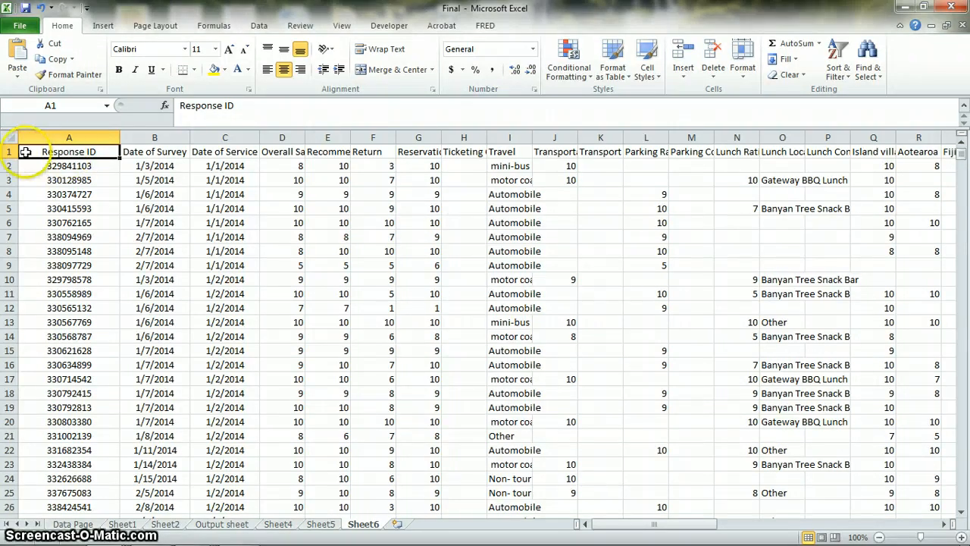
left_click_drag(35, 152, 466, 148)
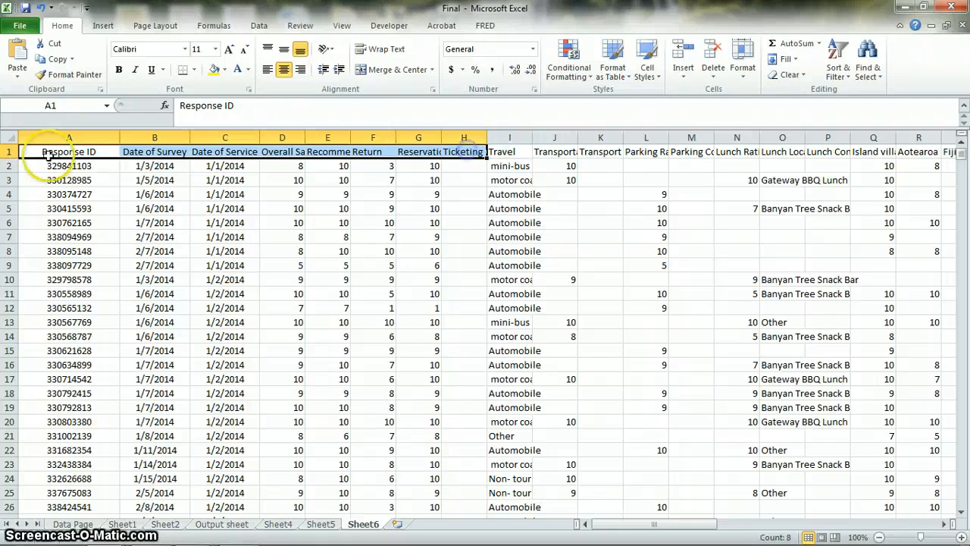
left_click_drag(99, 165, 103, 253)
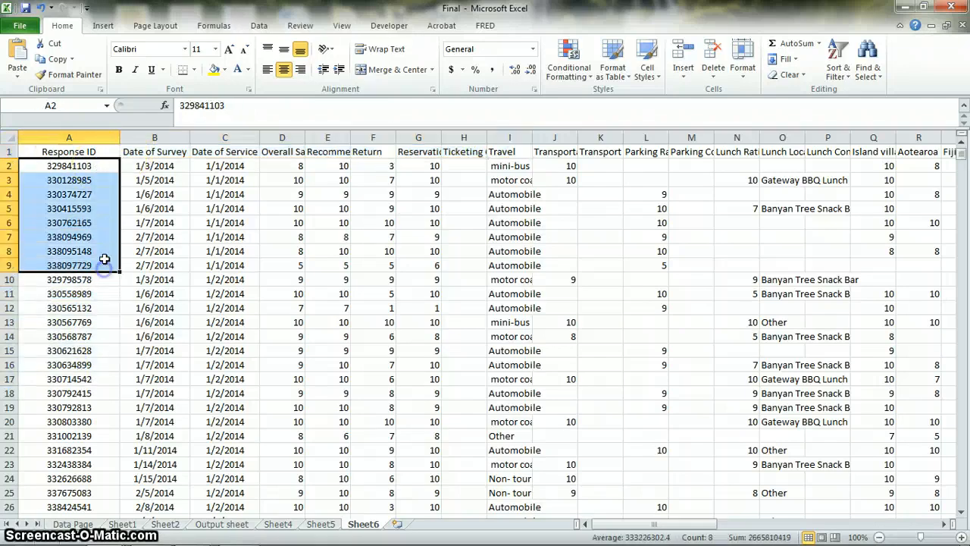
left_click(281, 152)
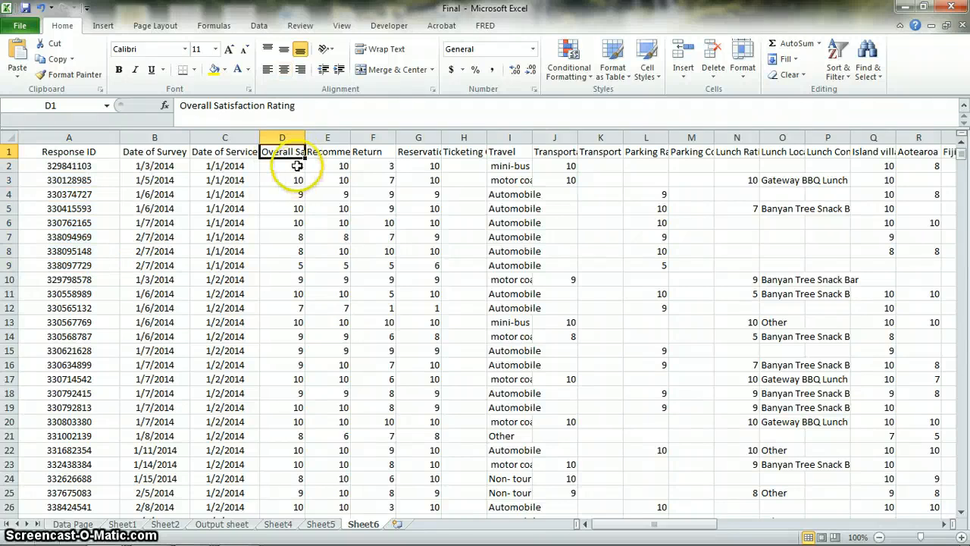
left_click_drag(296, 165, 267, 309)
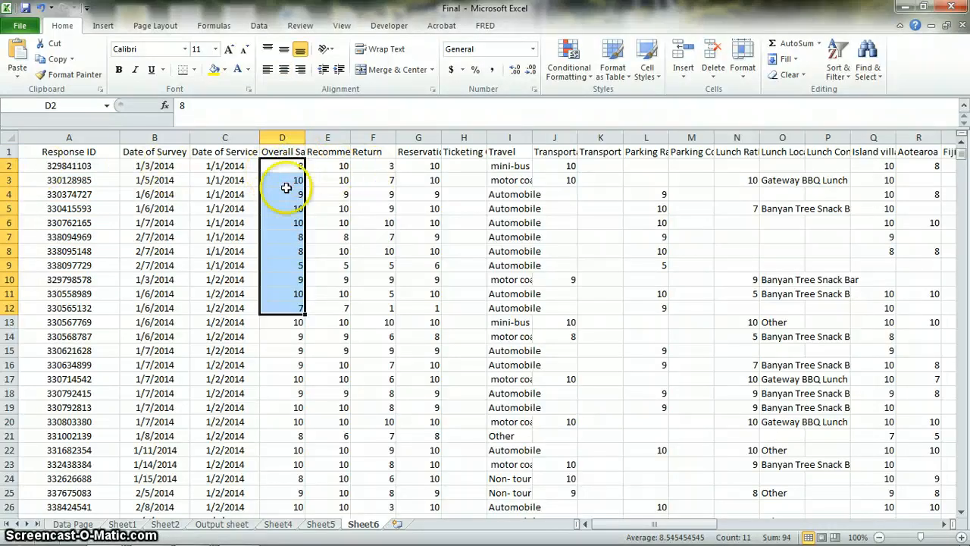
- Auto-fit the width of the Overall Satisfaction Rating column and center its contents
double_click(306, 136)
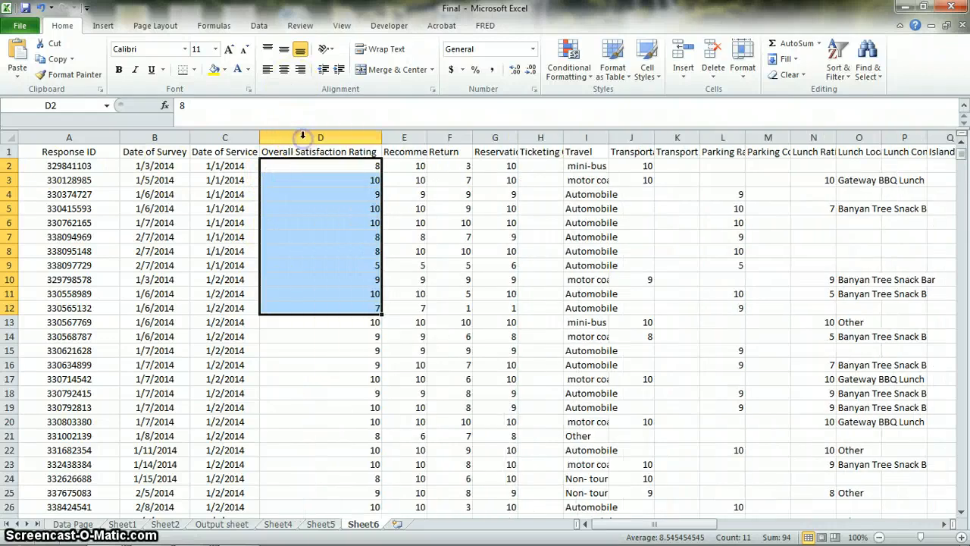
left_click(347, 220)
left_click(325, 132)
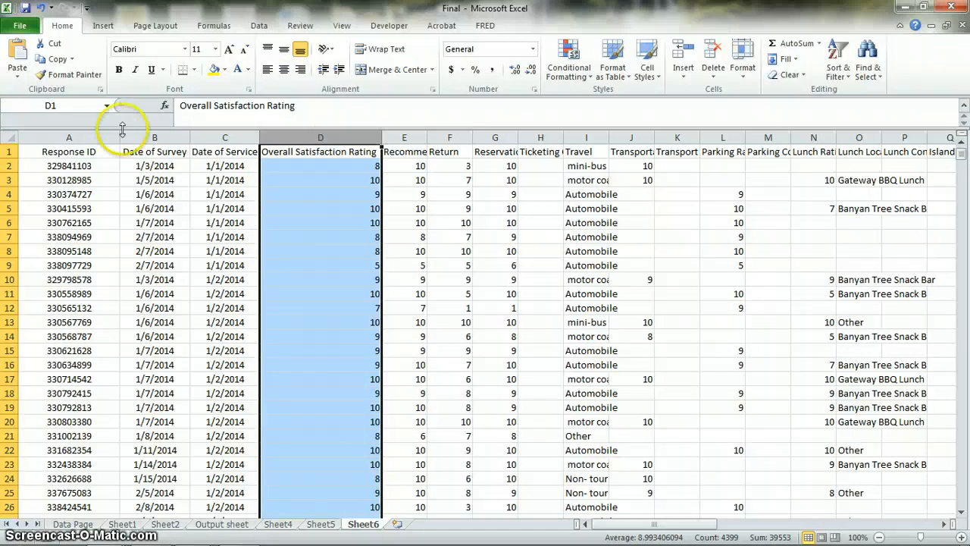
left_click(282, 73)
left_click(346, 236)
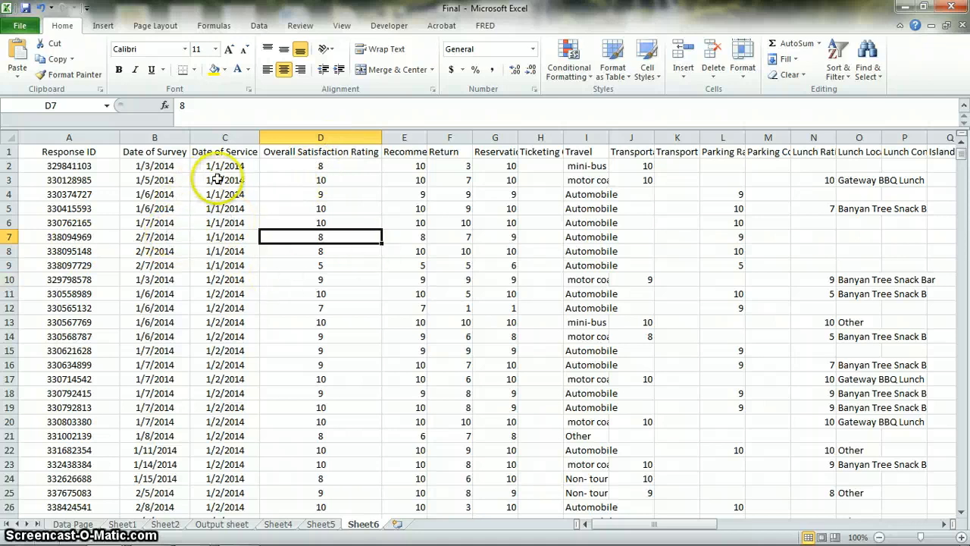
left_click_drag(219, 170, 228, 210)
left_click(225, 155)
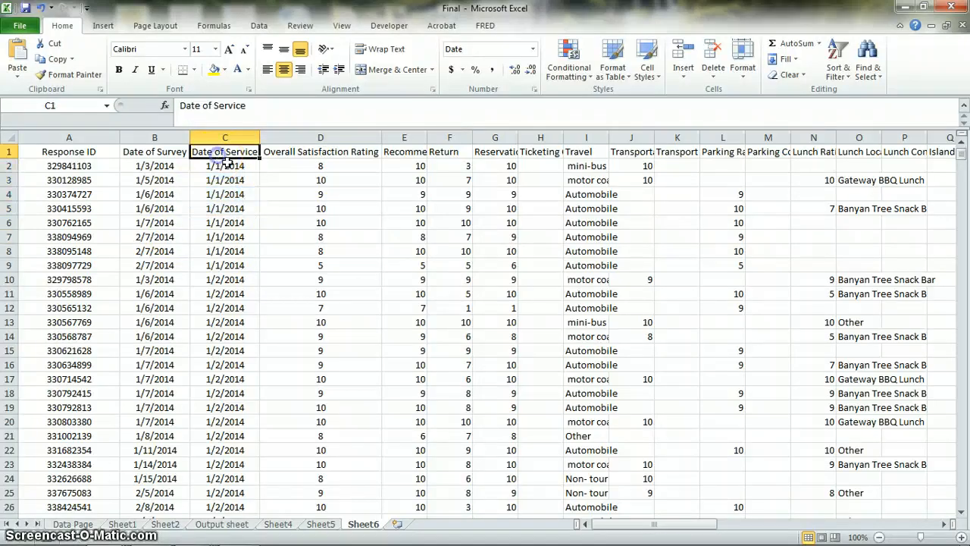
left_click(263, 194)
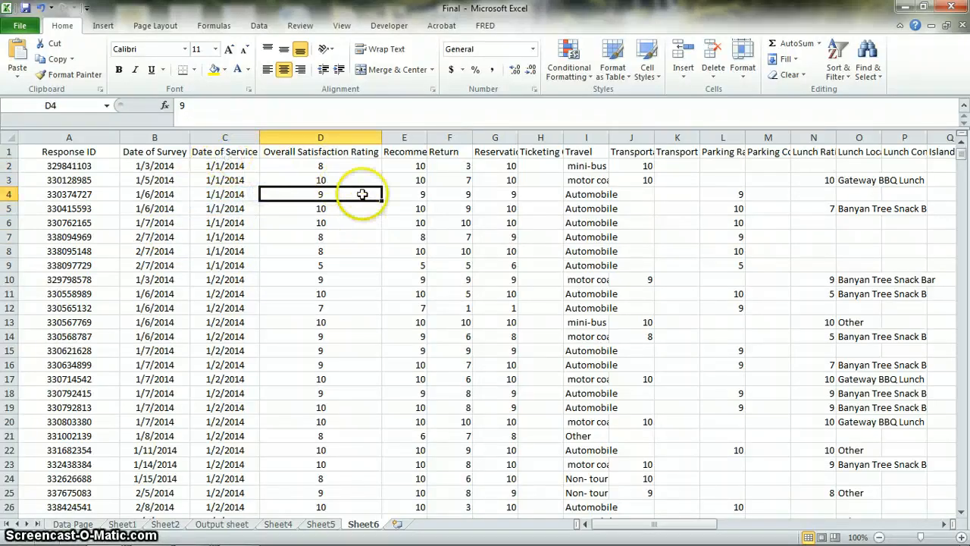
- Try to name the header row from Response ID through column BC as "header"
left_click(47, 151)
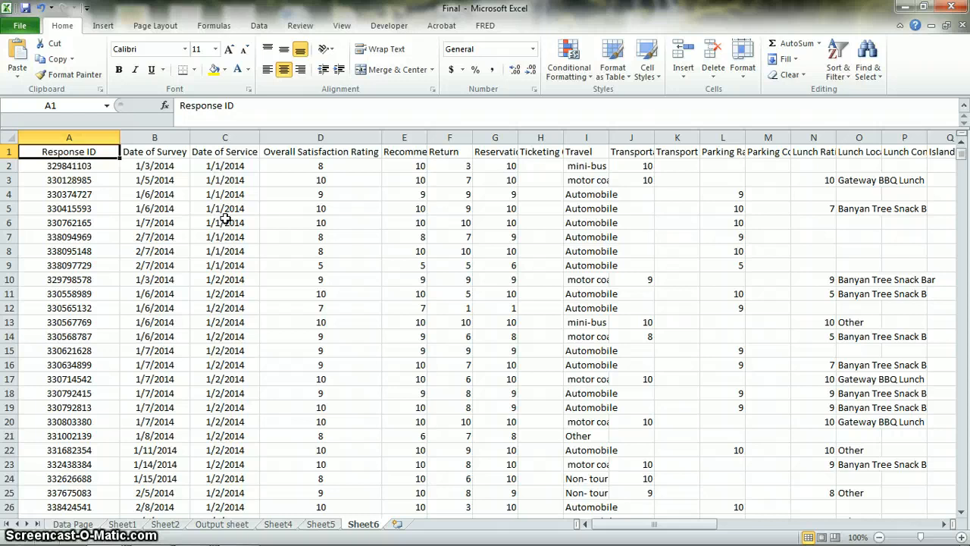
key("ctrl+shift+Right")
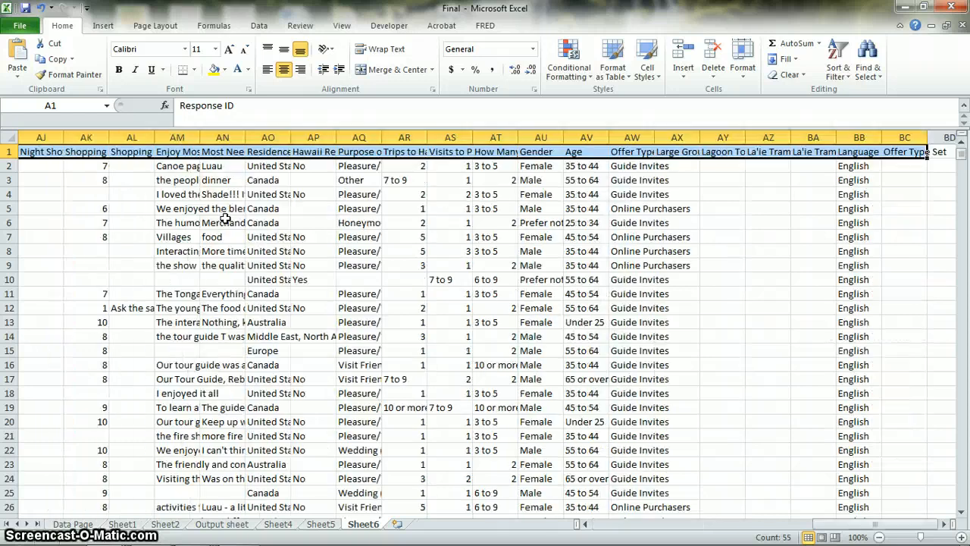
left_click(65, 108)
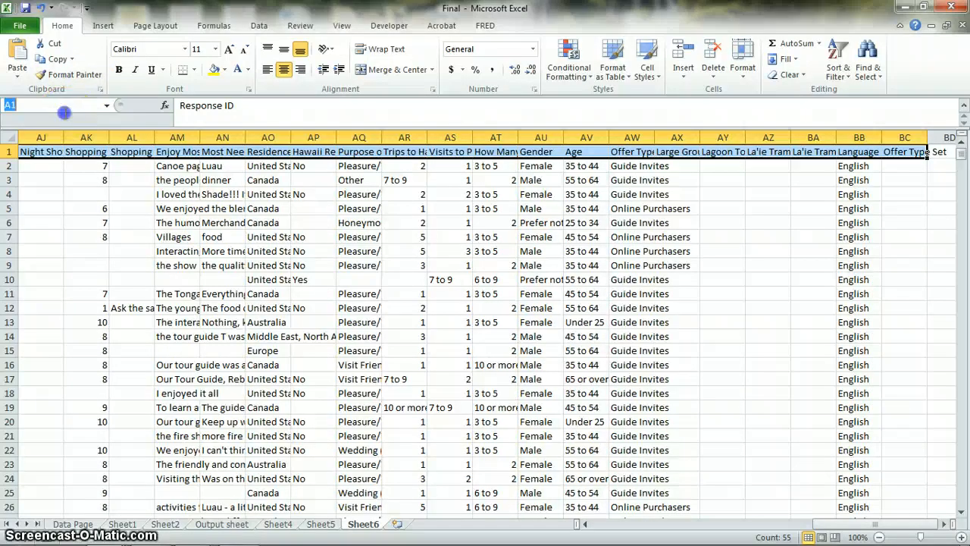
type("h")
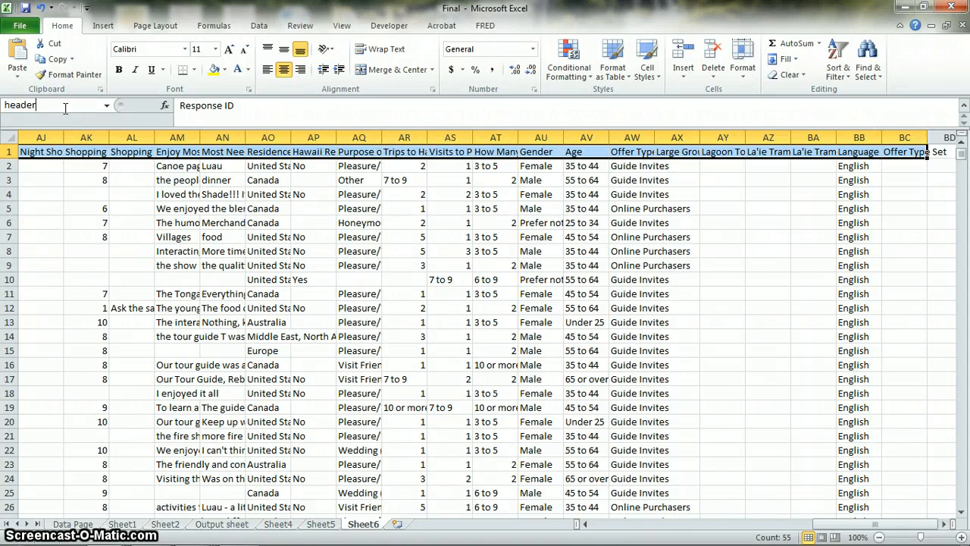
type("eader")
key("Return")
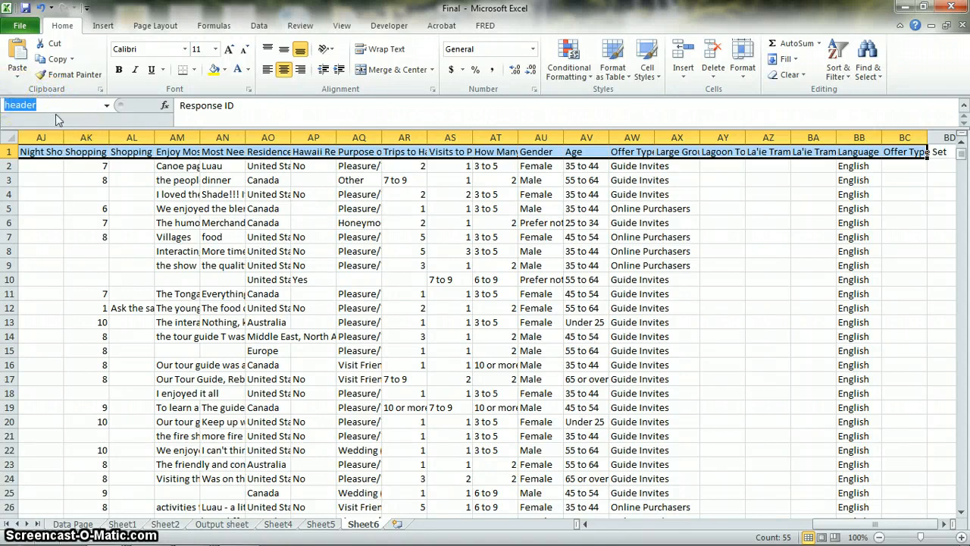
left_click(83, 104)
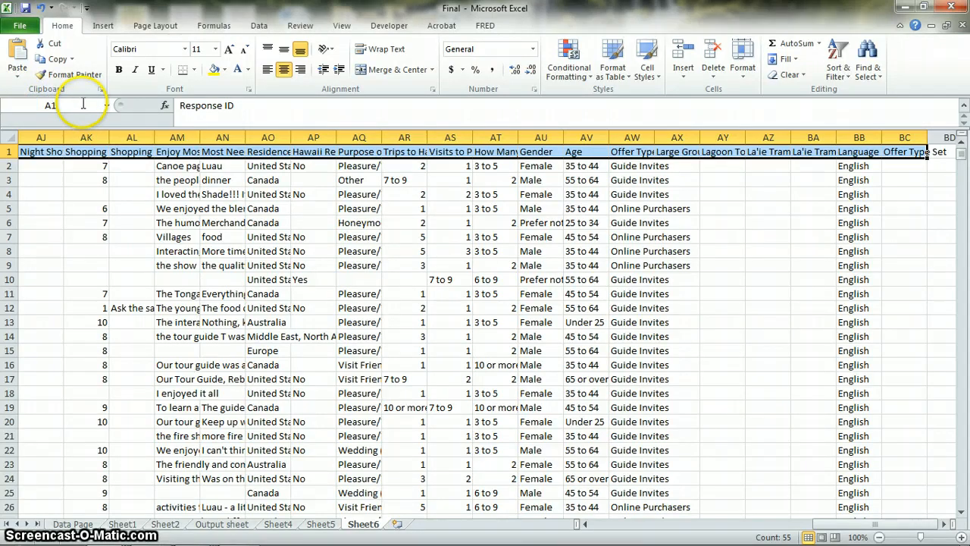
key("ctrl+Home")
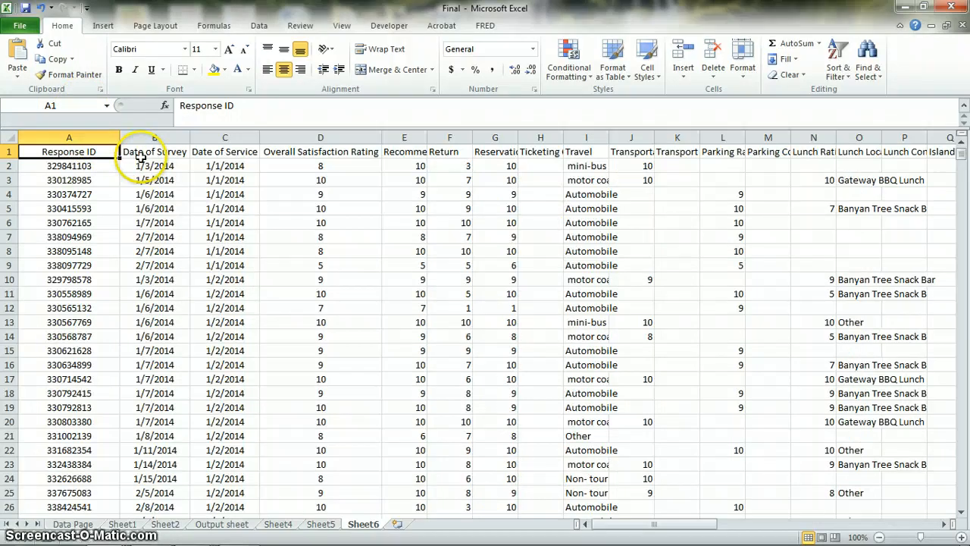
left_click(101, 164)
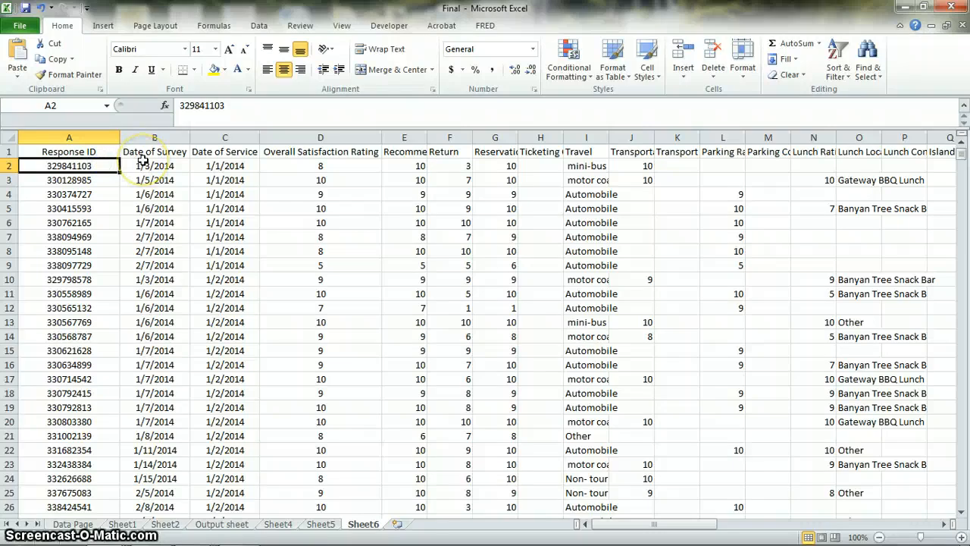
key("ctrl+shift+Right")
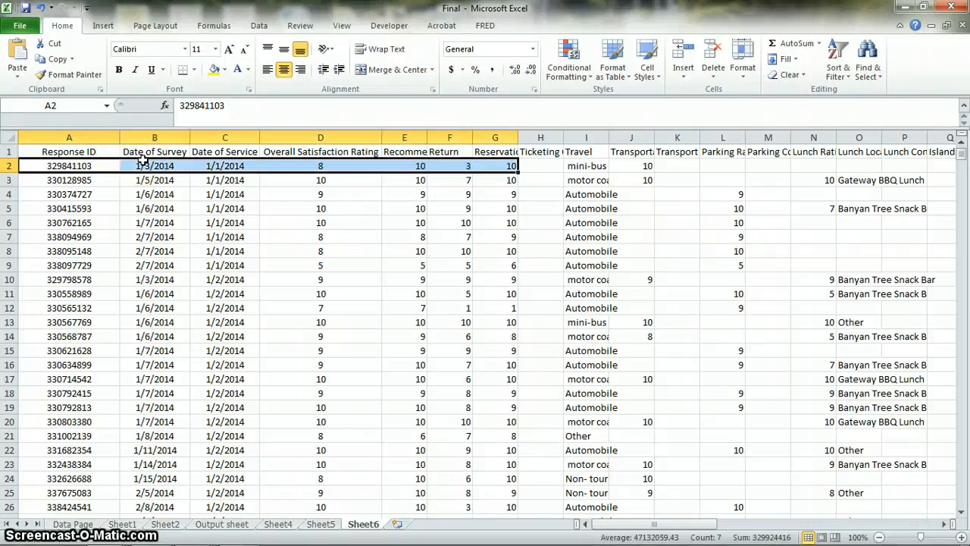
left_click(42, 235)
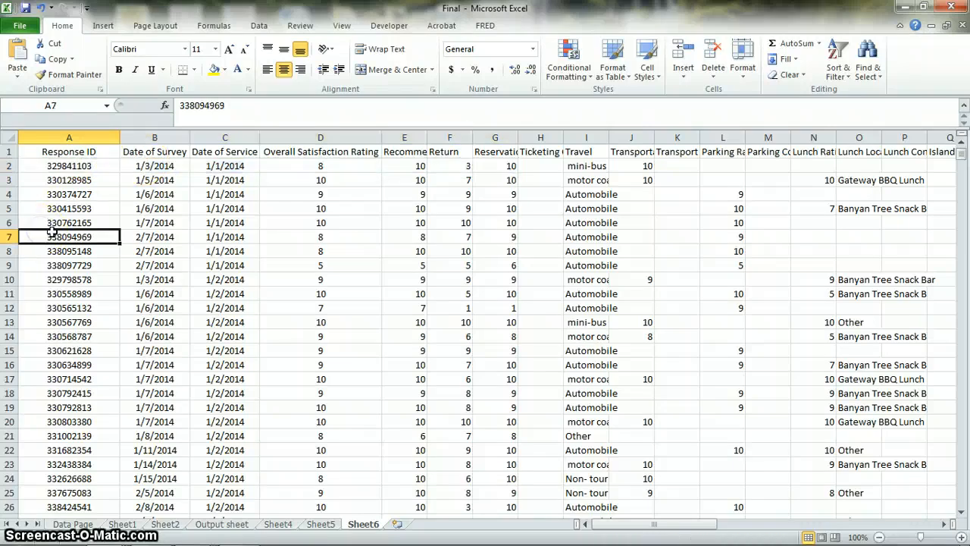
- Convert the whole survey data range A1:BC4399 into a table with headers
left_click(76, 161)
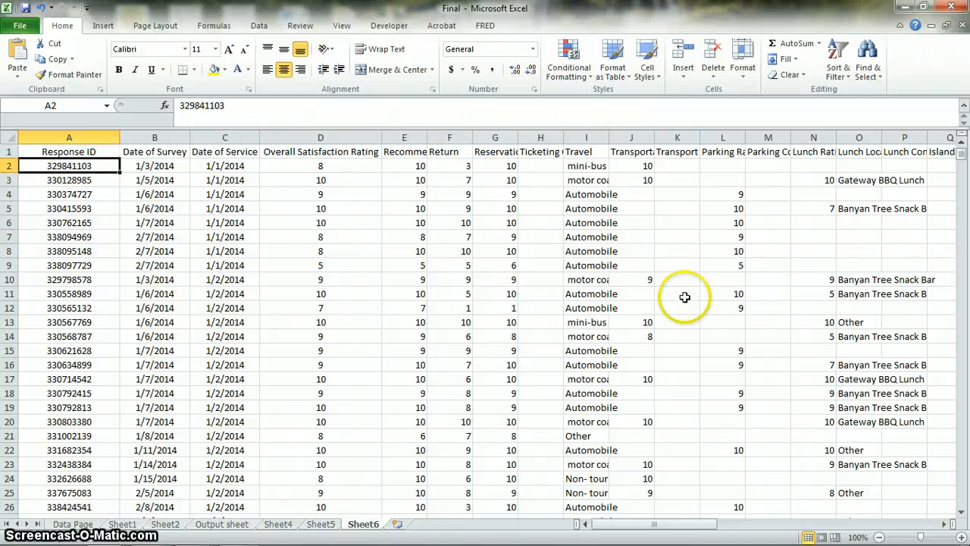
key("ctrl+a")
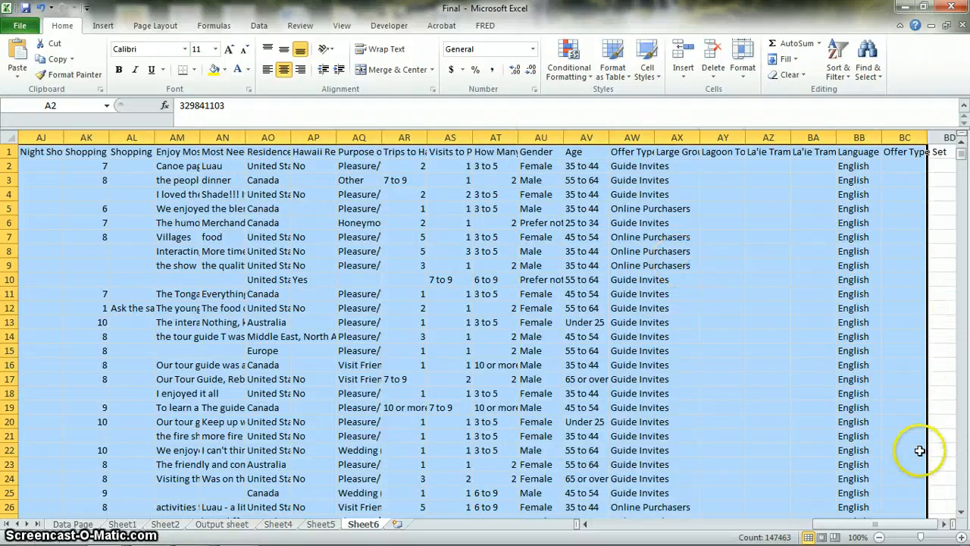
left_click_drag(916, 528, 673, 520)
left_click_drag(570, 516, 568, 512)
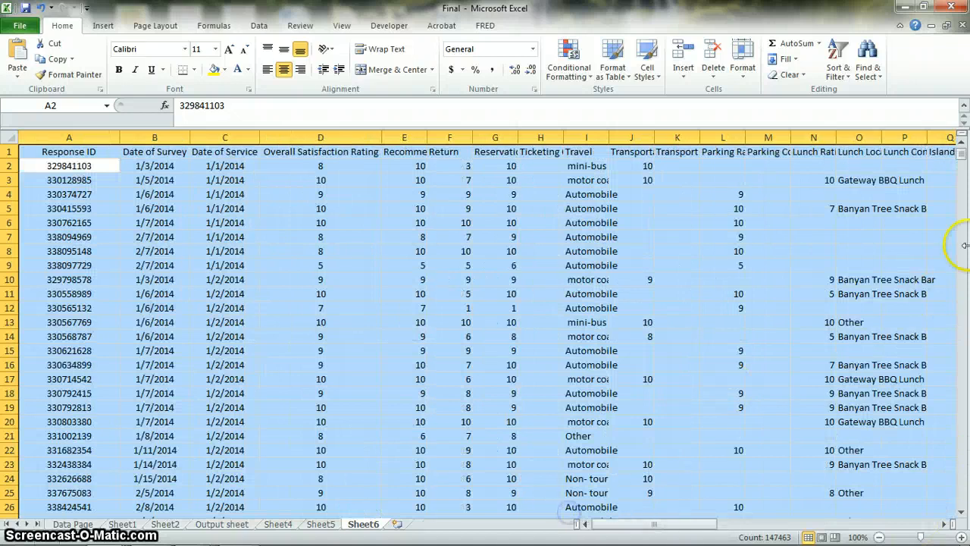
mouse_move(965, 155)
left_mouse_down()
mouse_move(966, 454)
mouse_move(965, 144)
left_mouse_up()
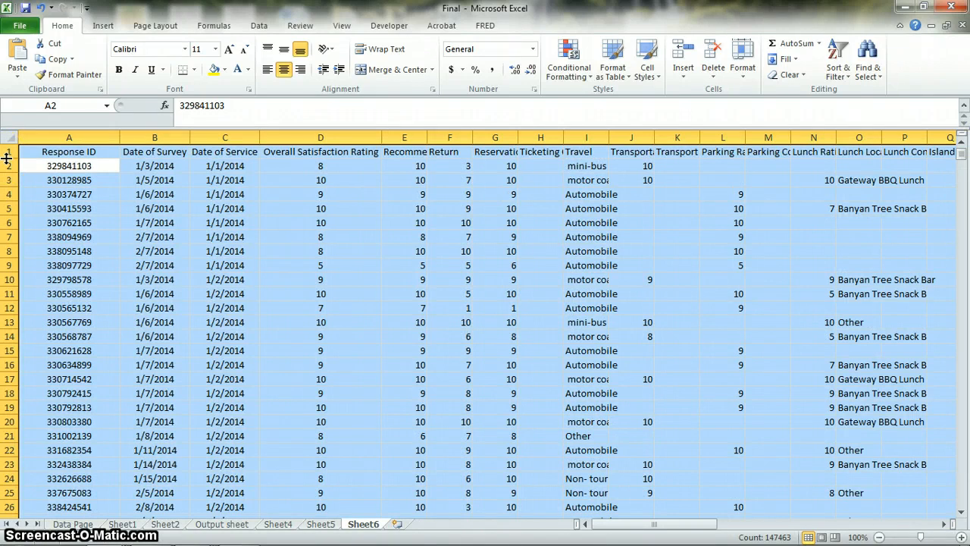
key("ctrl+shift+F3")
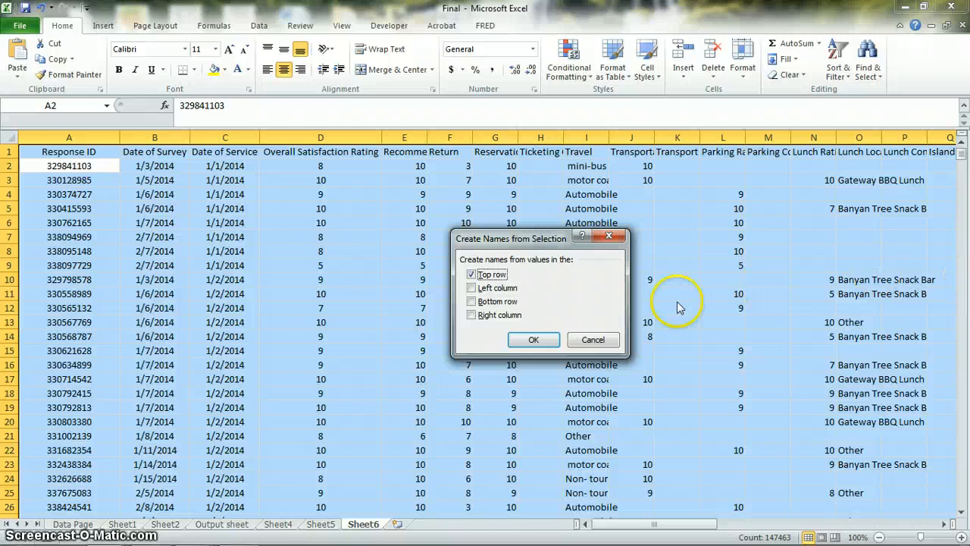
left_click(612, 343)
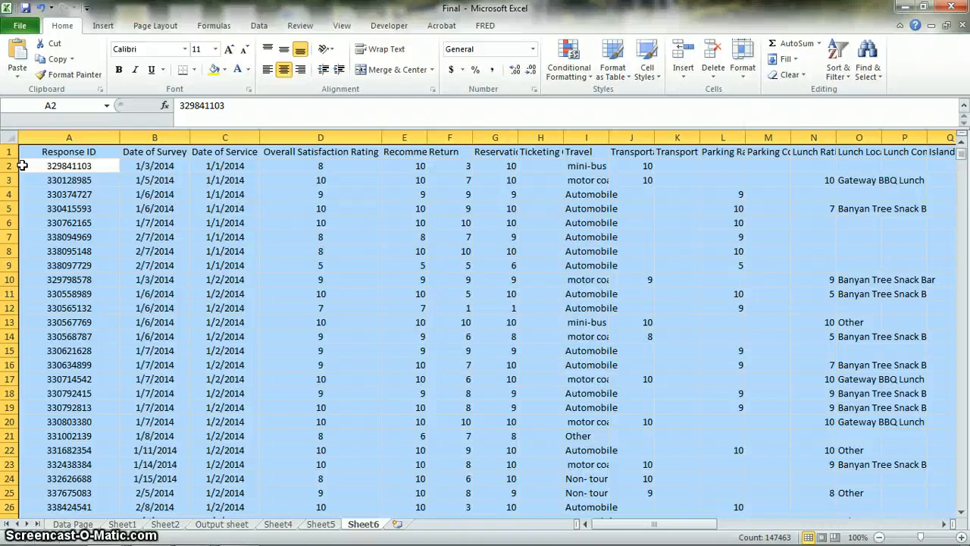
key("ctrl+t")
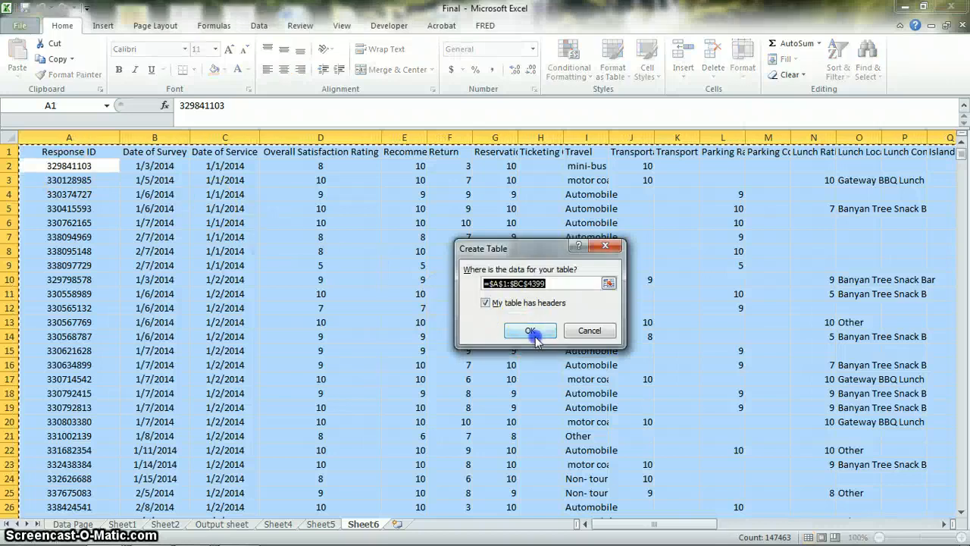
left_click(537, 336)
left_click(210, 195)
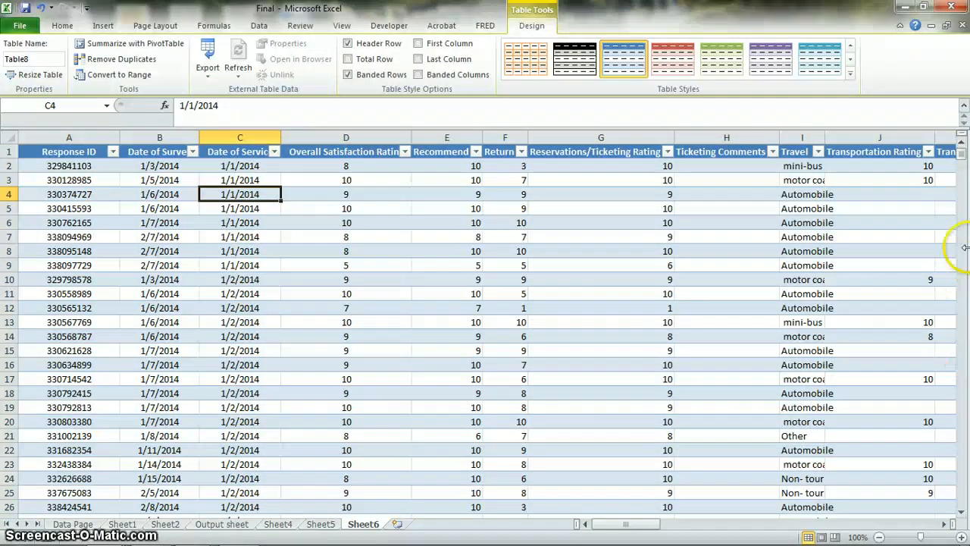
- Add a row at the end of the table by entering 4533 in cell C4400
left_click_drag(961, 146, 873, 467)
scroll(442, 420, "down", 4)
left_click(245, 351)
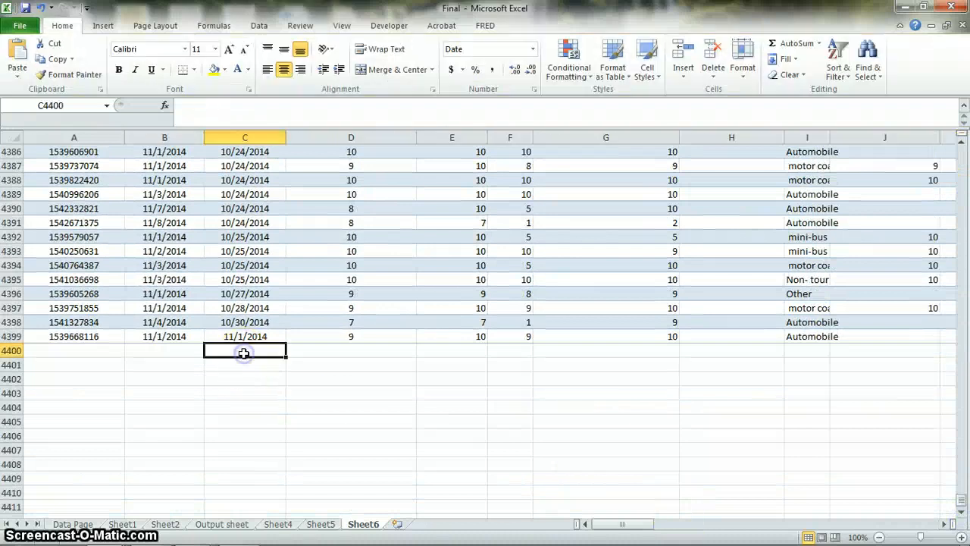
type("4533")
left_click(277, 381)
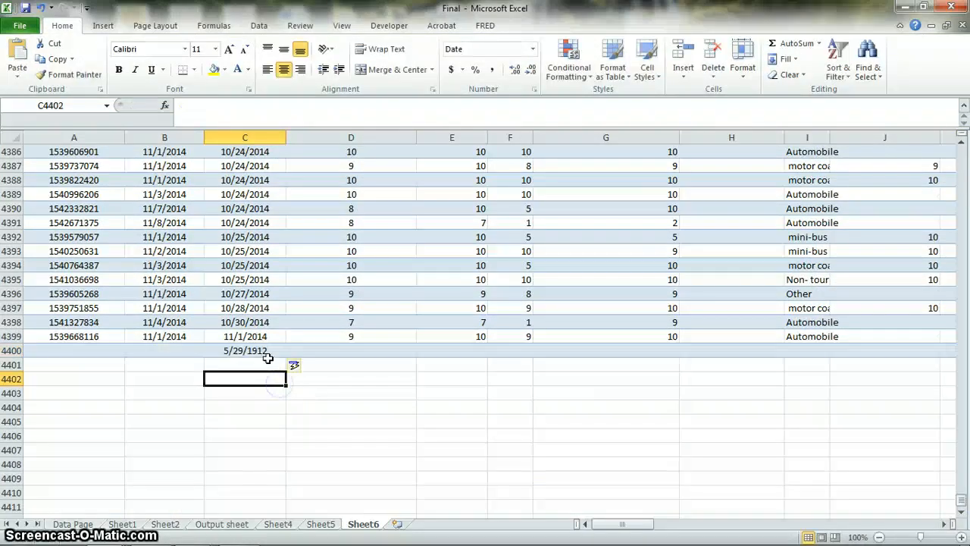
- Enter 546 in cell D4403, a few rows beneath the end of the table
left_click(268, 365)
left_click(396, 389)
type("546")
left_click(452, 461)
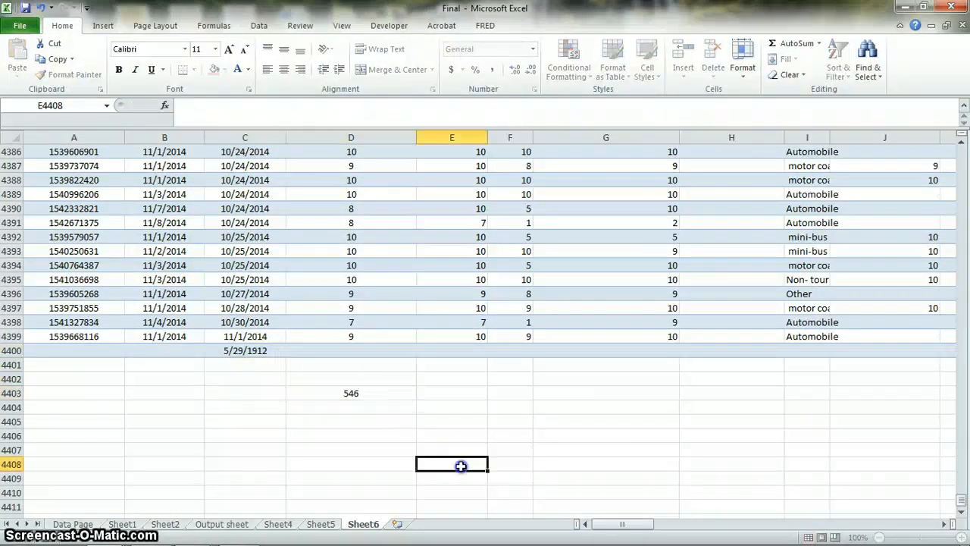
- Enter 456 in both D4401 and C4401, directly beneath the last table row
left_click(278, 370)
left_click(359, 366)
type("456")
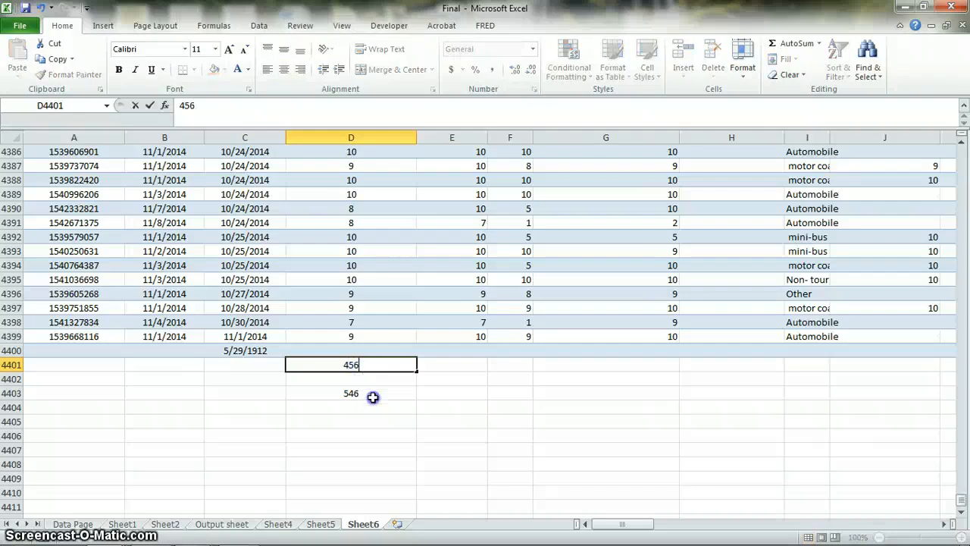
left_click(373, 394)
left_click(257, 367)
type("456")
left_click(262, 392)
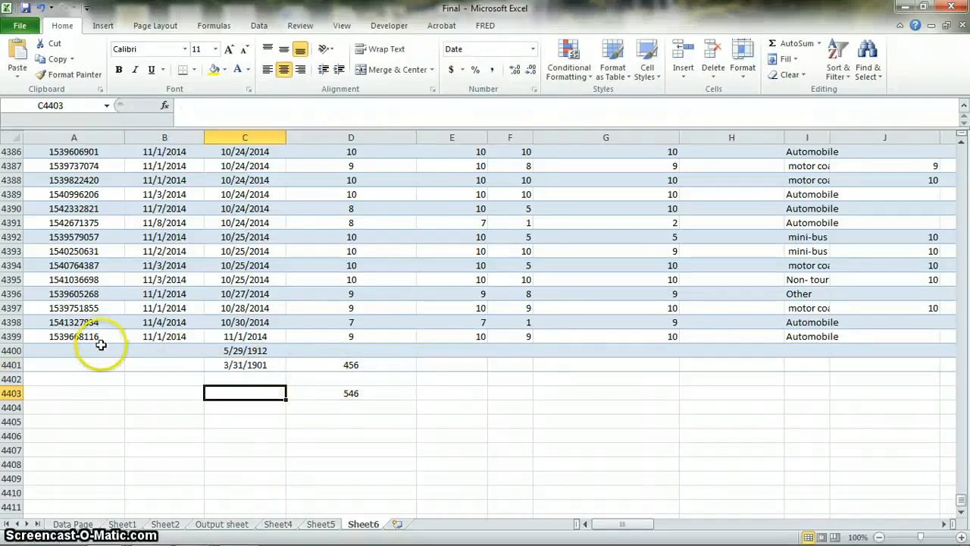
- Enter "ads" in cell D4402 and "sdsf" in cell C4403 under the table
left_click(318, 372)
type("ads")
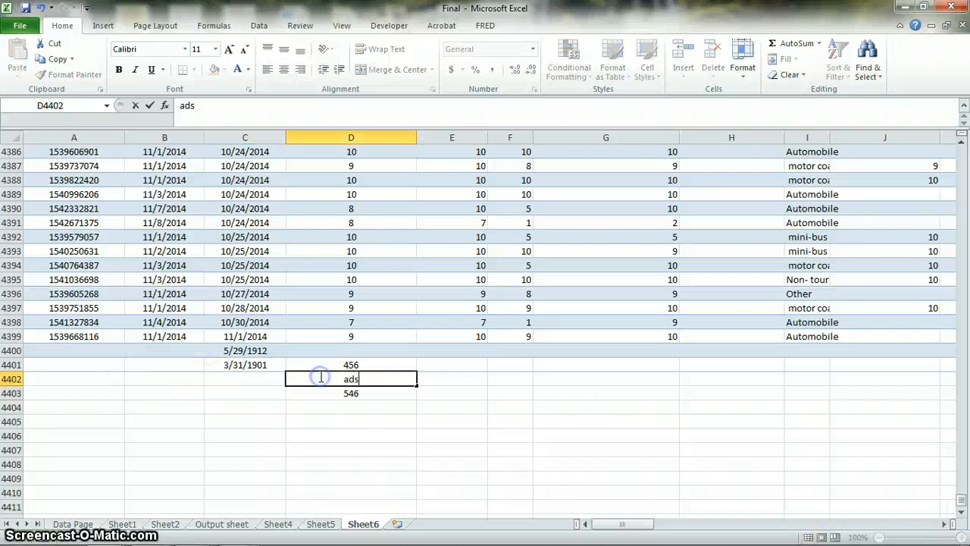
left_click(267, 401)
left_click(264, 392)
type("sdsf")
key("Return")
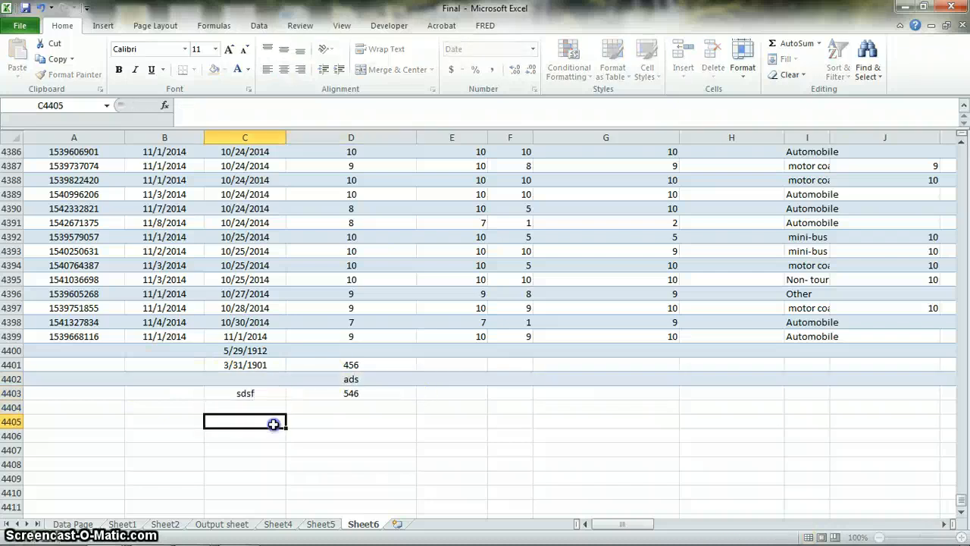
- Enter "fsdfs" in cell C4404, then clear the test entries in C4403:D4404
type("fsdfs")
left_click(340, 432)
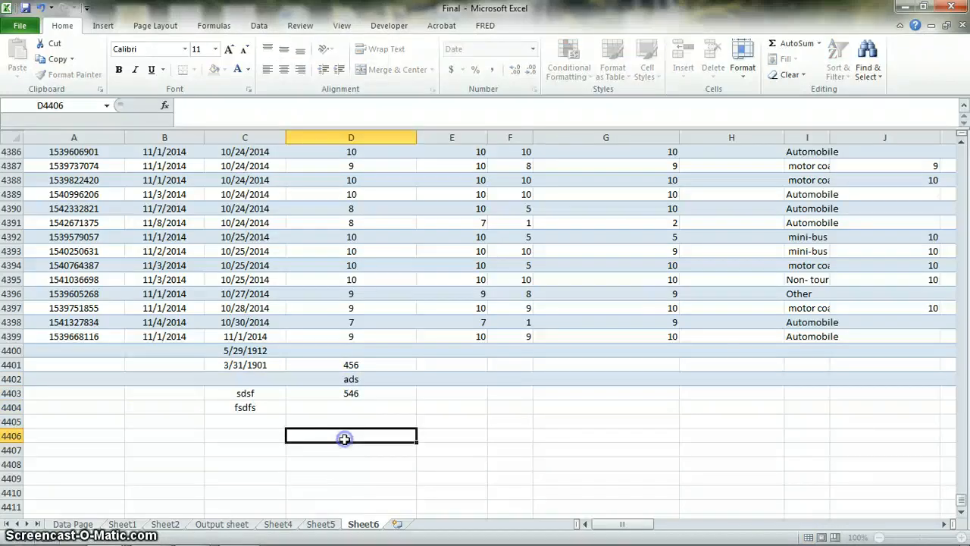
left_click_drag(325, 412, 265, 392)
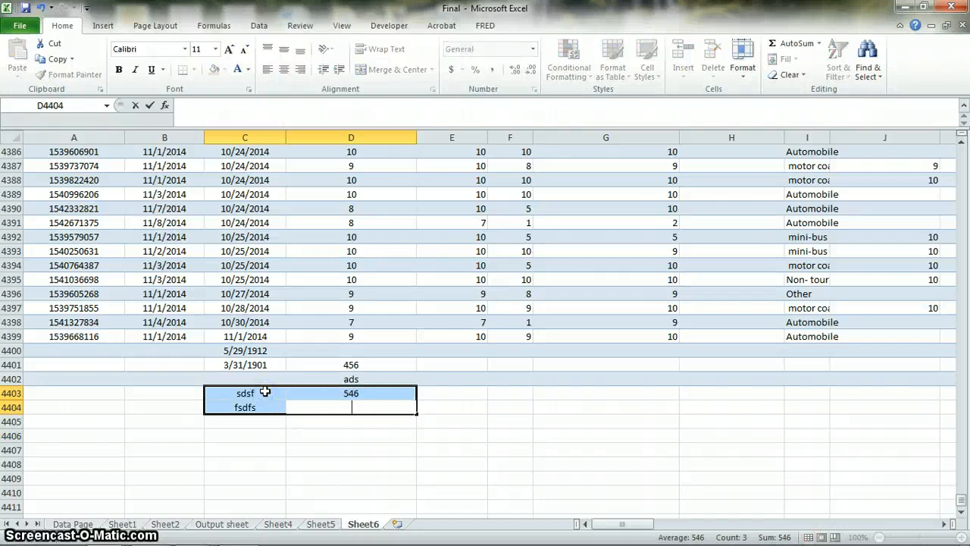
key("Delete")
- Undo all test entries beneath the table and the table conversion on Sheet6, and return to cell A1
key("ctrl+z")
key("ctrl+z")
key("ctrl+z")
key("ctrl+z")
key("ctrl+z")
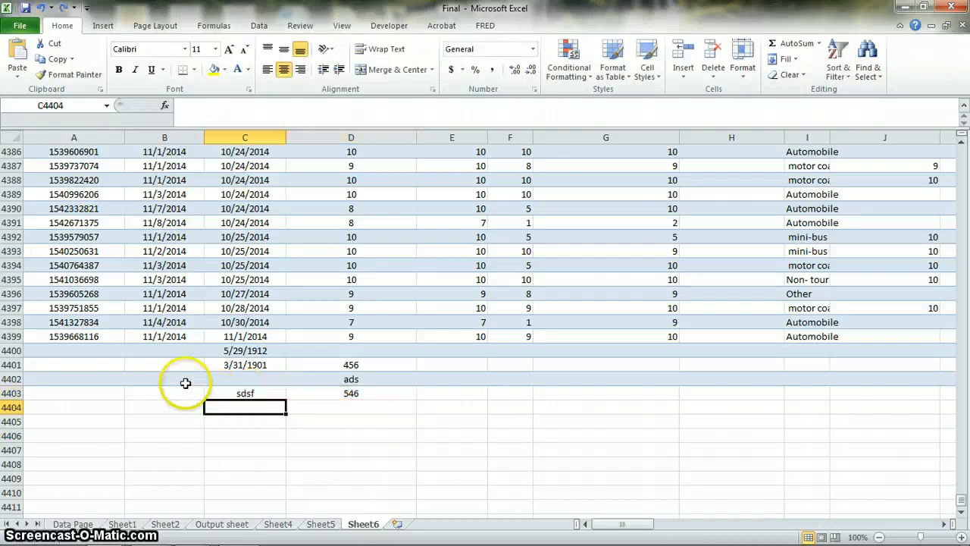
key("ctrl+z")
key("ctrl+z")
key("ctrl+z")
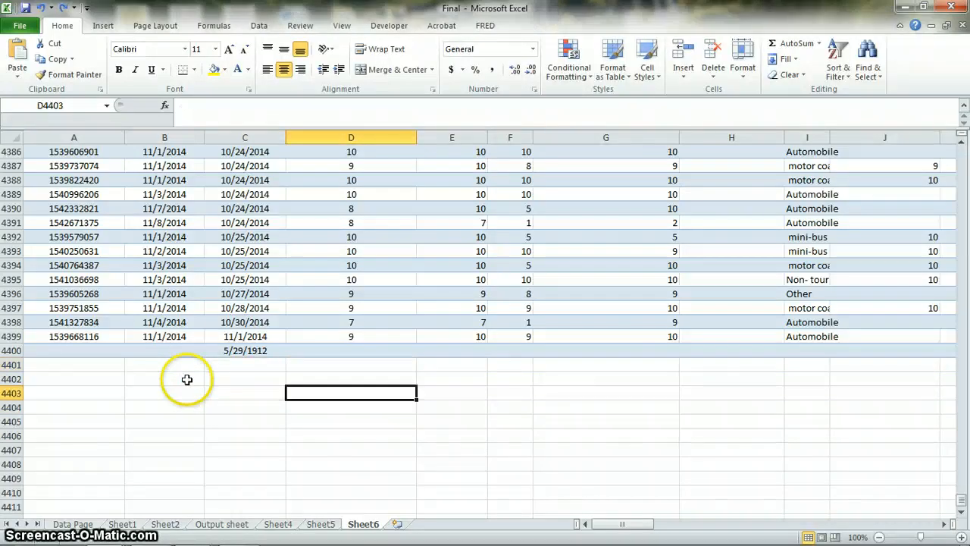
key("ctrl+z")
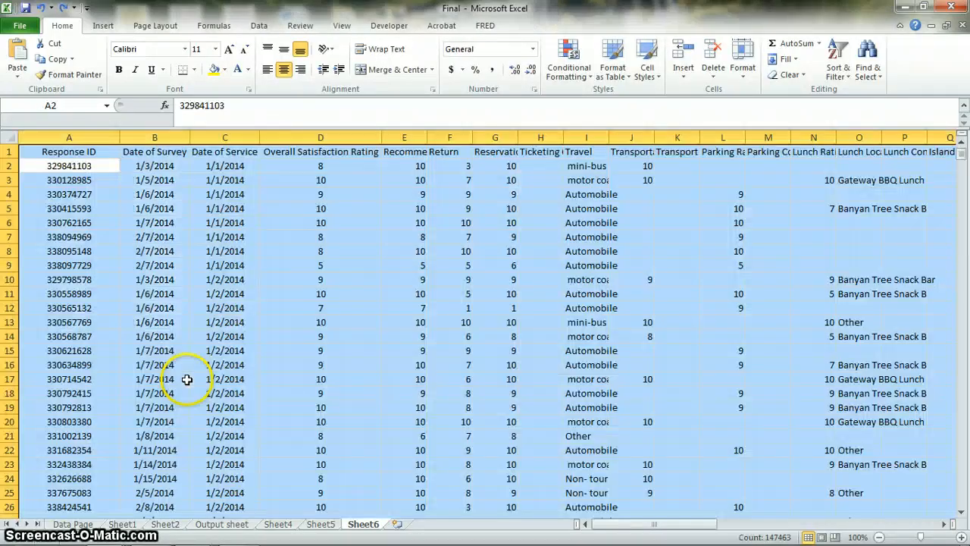
left_click(142, 173)
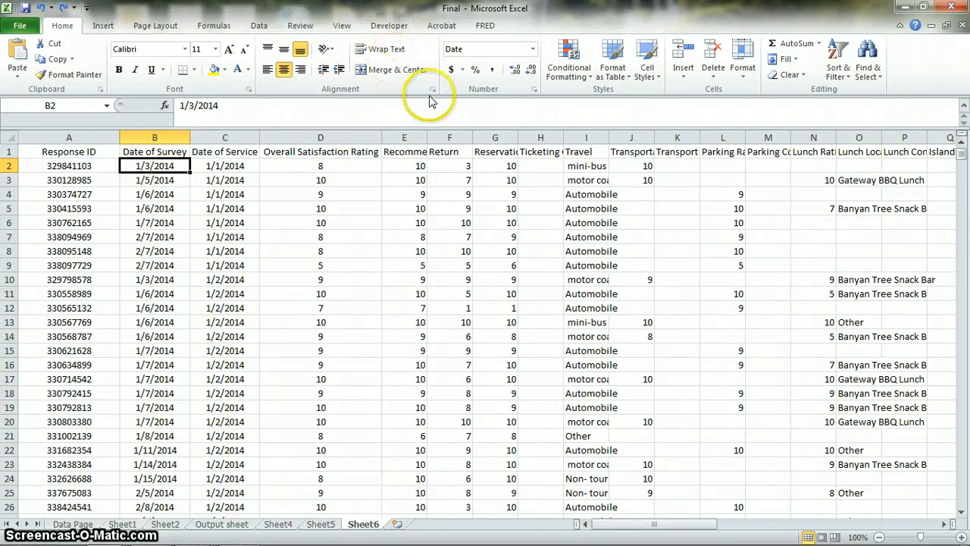
left_click(102, 153)
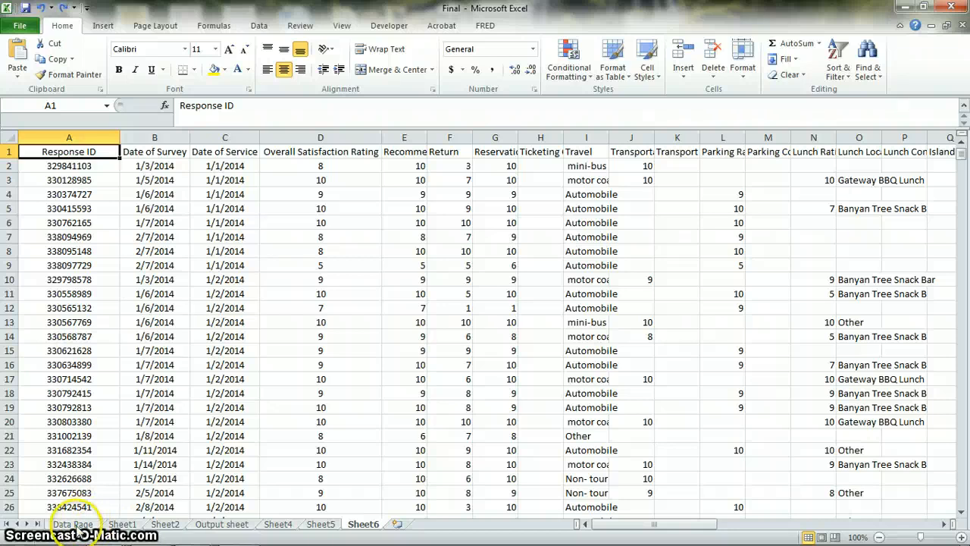
- Switch to the Data Page sheet and go to the first row of its table
left_click(73, 524)
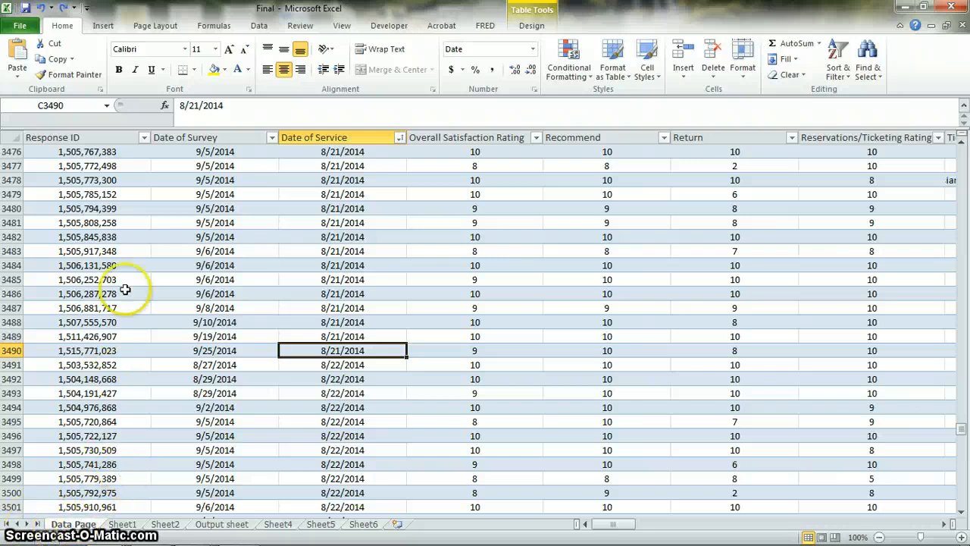
scroll(371, 244, "up", 3)
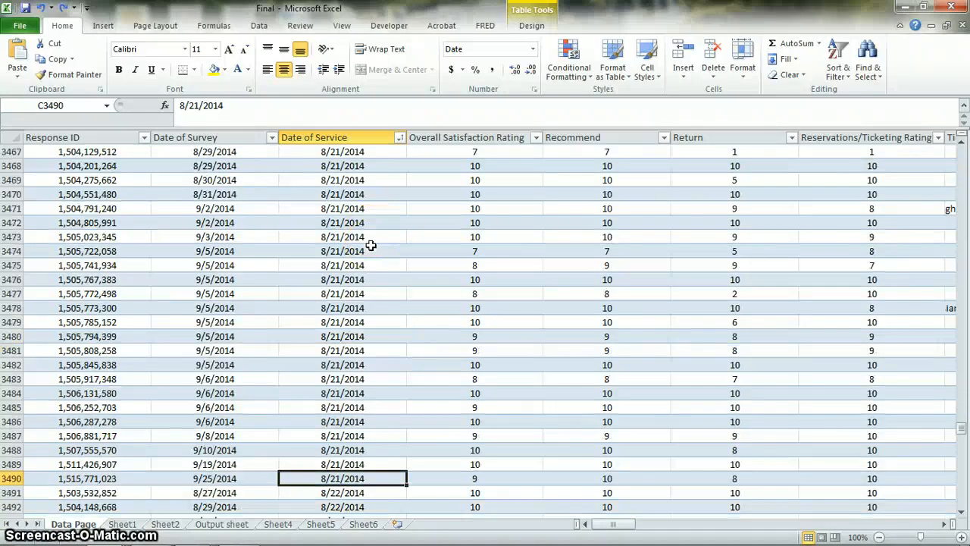
scroll(371, 244, "up", 3)
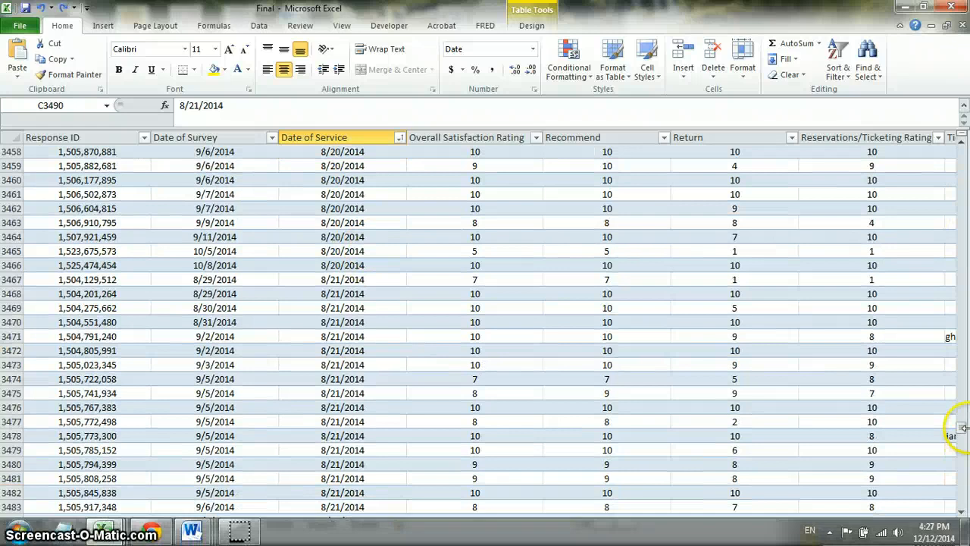
left_click_drag(962, 428, 946, 131)
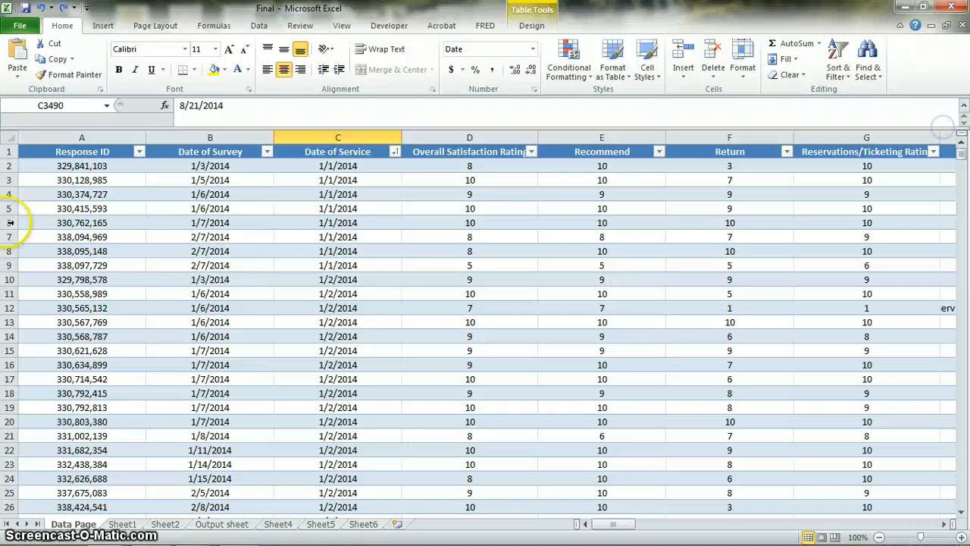
- Select every data row of the Data Page table from A2 through the Offer Type Set column and check the table's name
left_click(99, 165)
key("ctrl+shift+Right")
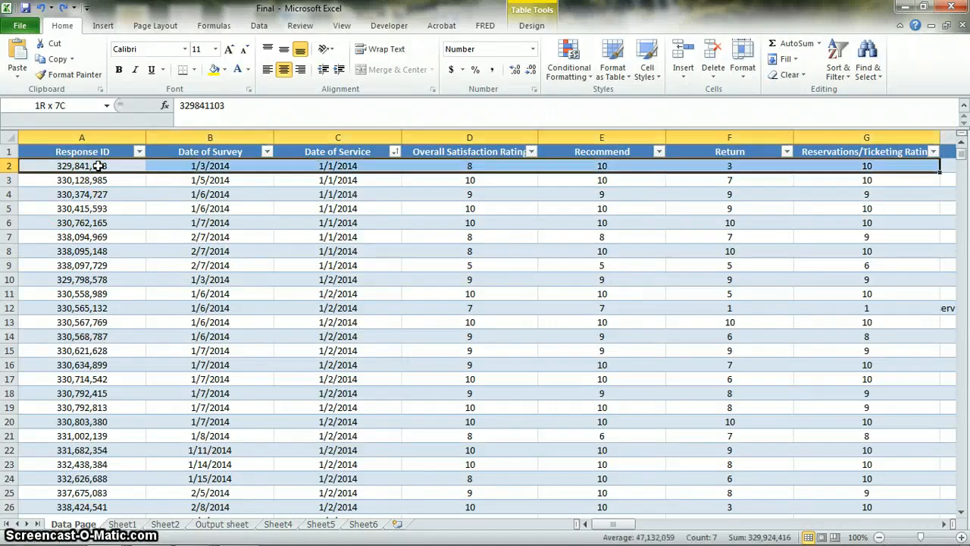
key("ctrl+shift+Down")
key("shift+Right")
key("shift+Right")
key("shift+Right")
key("shift+Right")
key("shift+Right")
key("shift+Right")
key("shift+Right")
key("shift+Right")
key("shift+Right")
key("shift+Right")
key("shift+Right")
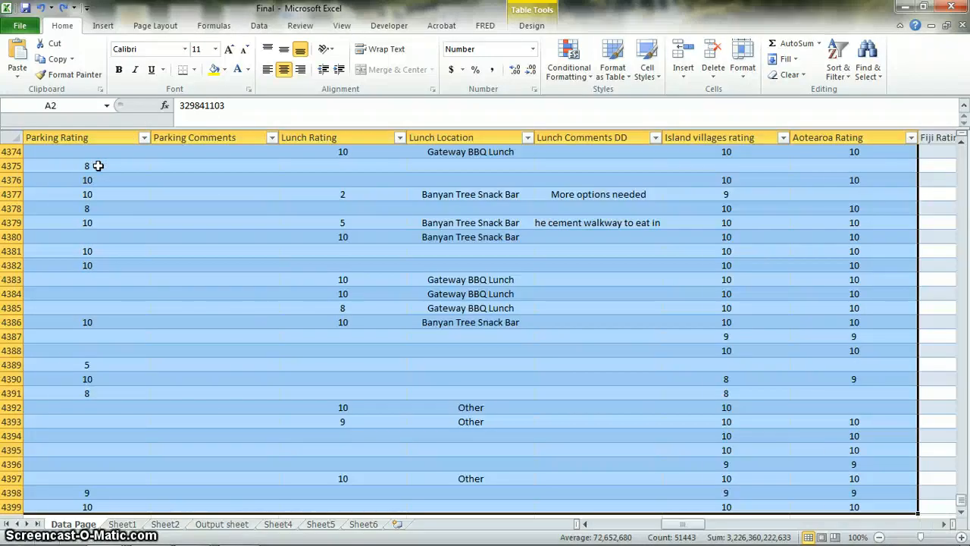
key("ctrl+shift+Right")
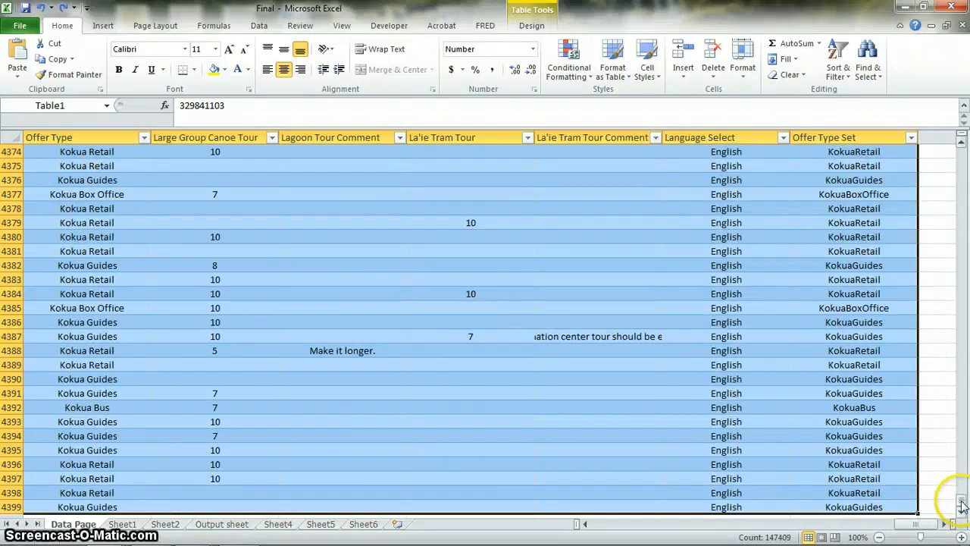
left_click_drag(961, 497, 950, 142)
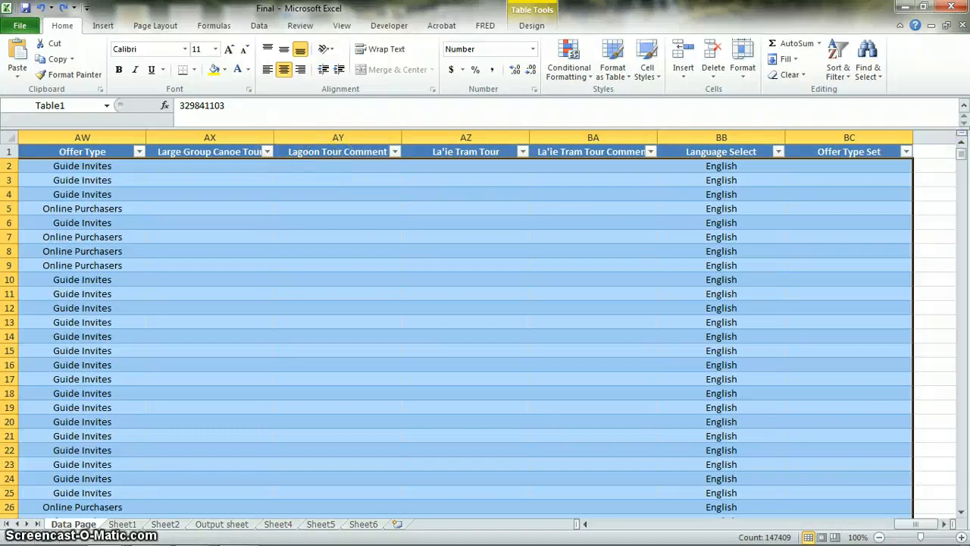
left_click(56, 105)
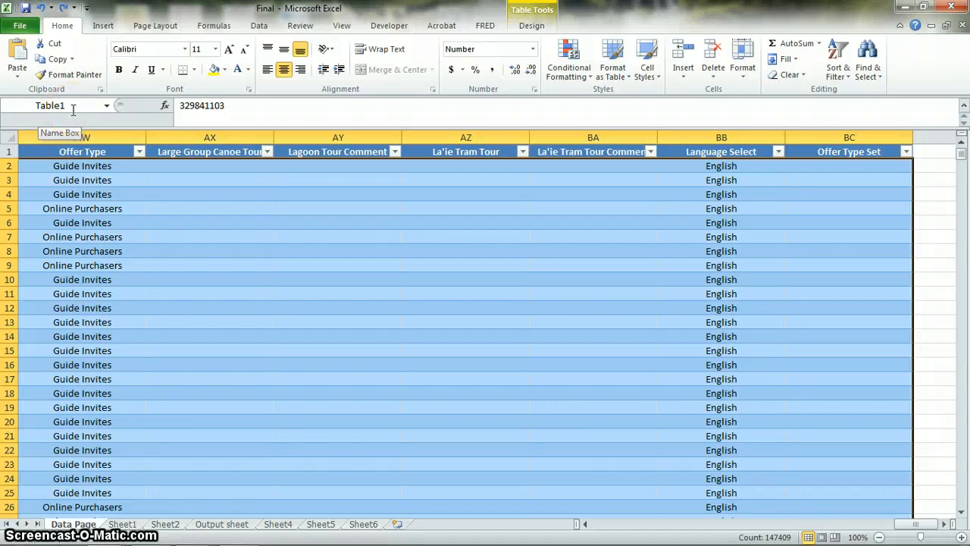
- Return to cell A2, the first Response ID entry of the Data Page table
left_click(102, 144)
key("Left")
key("Left")
key("Left")
key("Left")
key("Left")
key("Left")
key("Left")
key("Left")
key("Left")
key("Left")
key("Left")
key("Left")
key("Left")
key("Left")
key("Left")
key("Left")
key("Left")
key("Left")
key("Left")
key("Left")
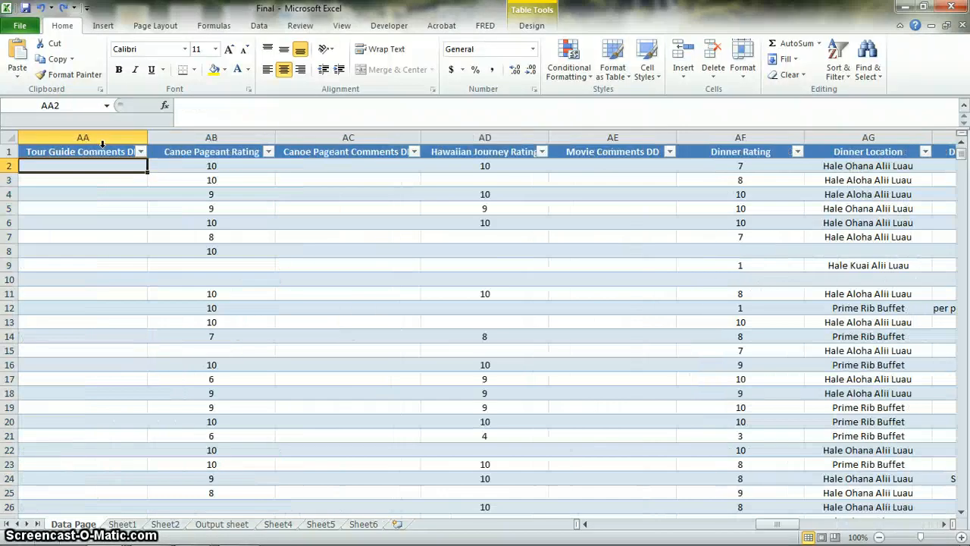
key("Left")
key("Left")
key("Left")
key("Left")
key("Left")
key("Left")
key("Left")
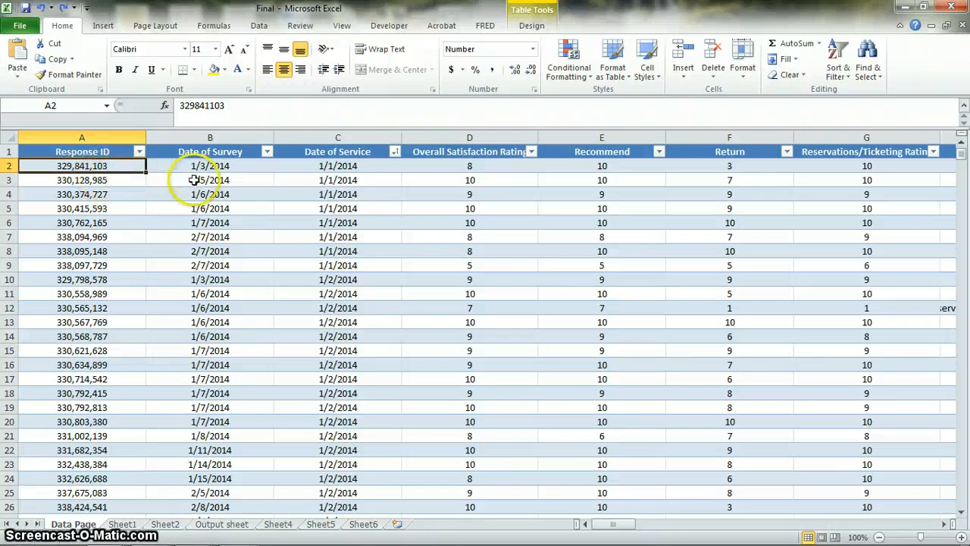
key("Right")
key("Right")
key("Right")
left_click(330, 165)
left_click_drag(315, 208, 237, 351)
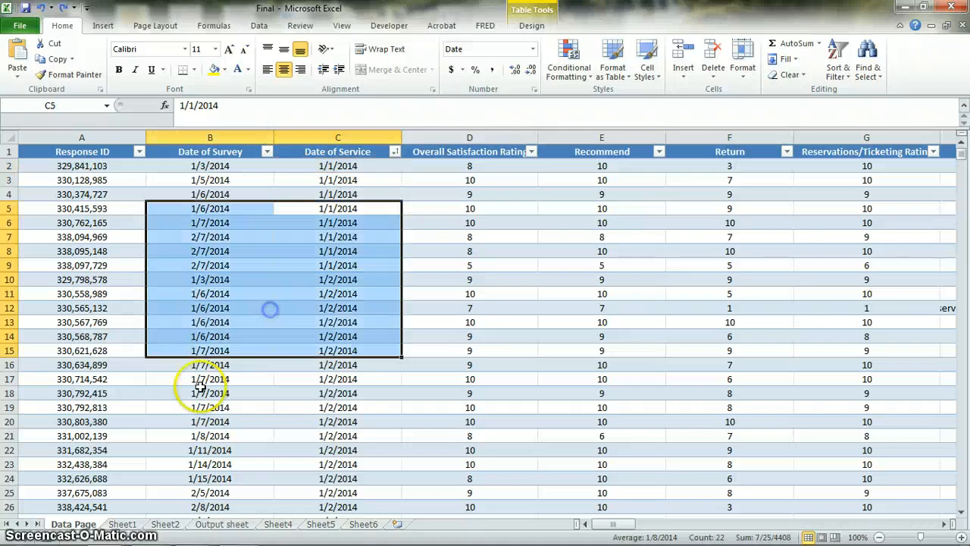
left_click(197, 167)
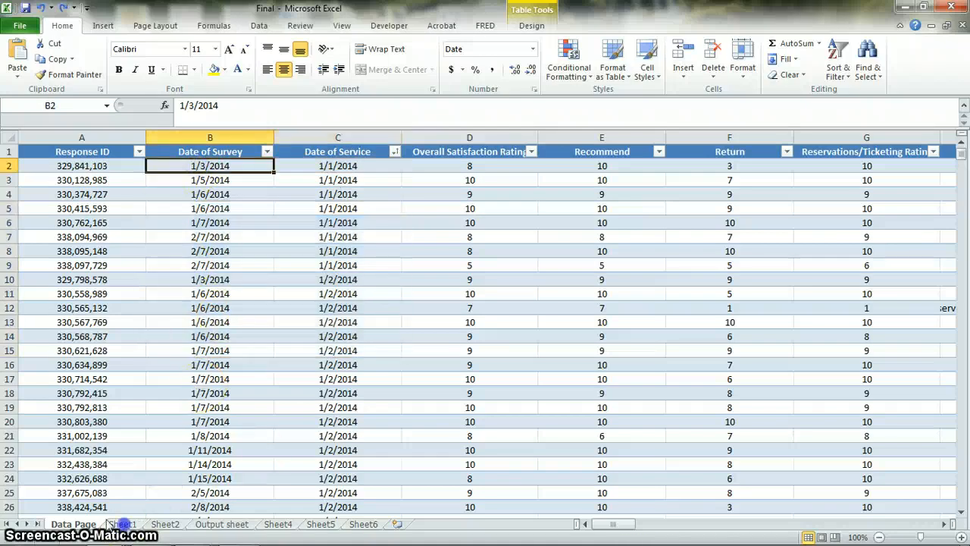
- Open Sheet1 and review the labels for Time Period 6 through Time Period 2 in column A
left_click(122, 523)
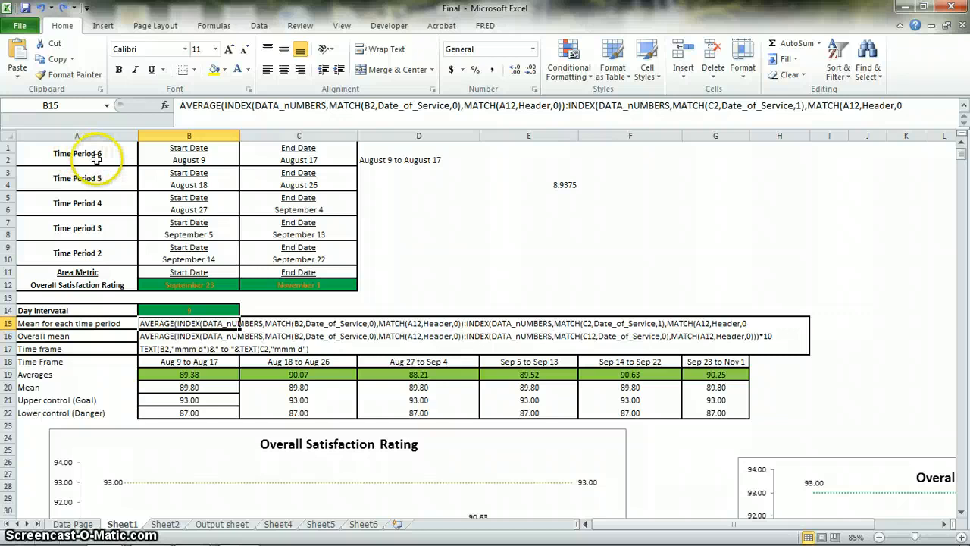
left_click(333, 309)
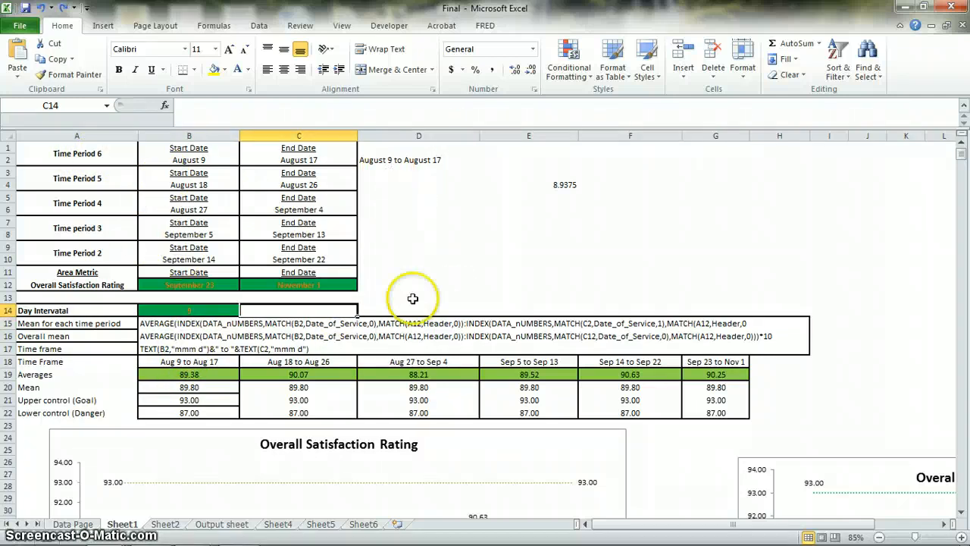
left_click_drag(59, 151, 61, 259)
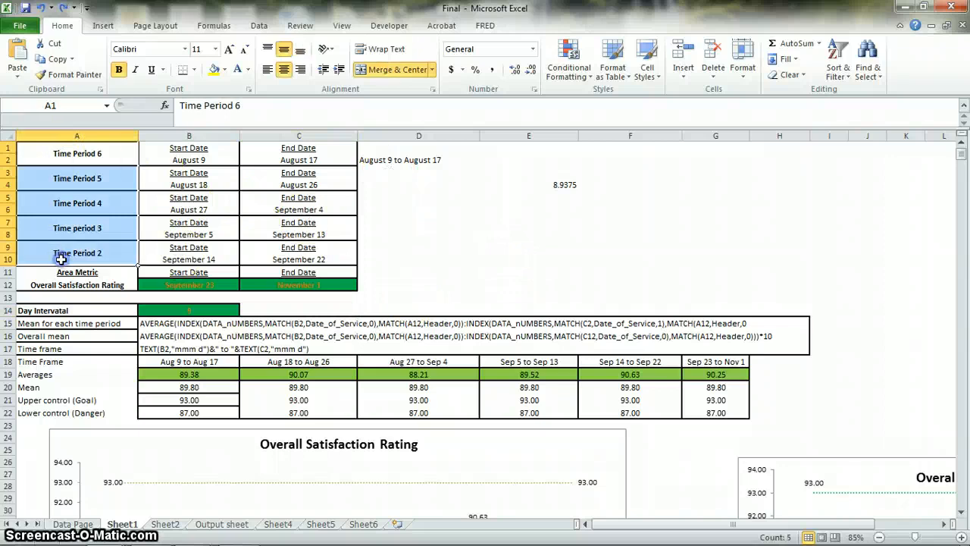
left_click(93, 156)
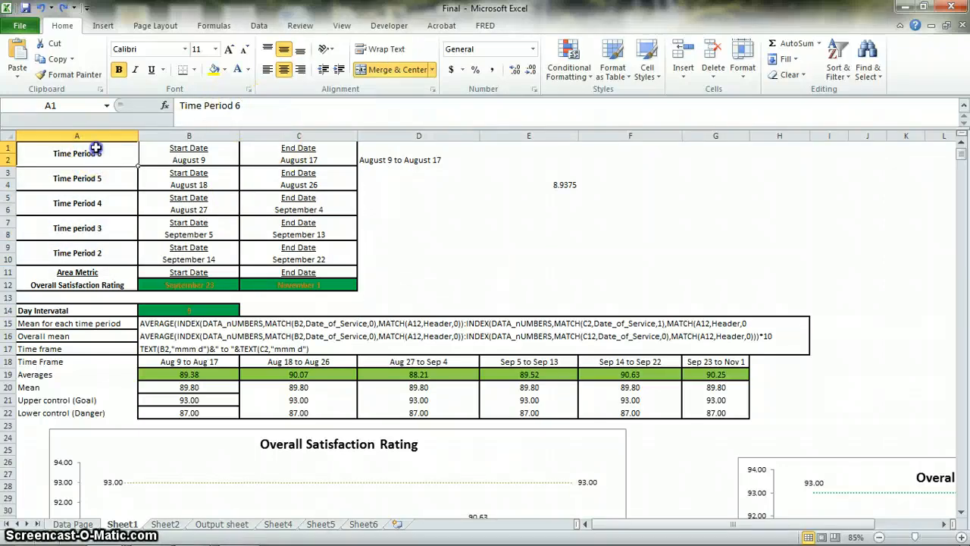
left_click(106, 212)
left_click(98, 155)
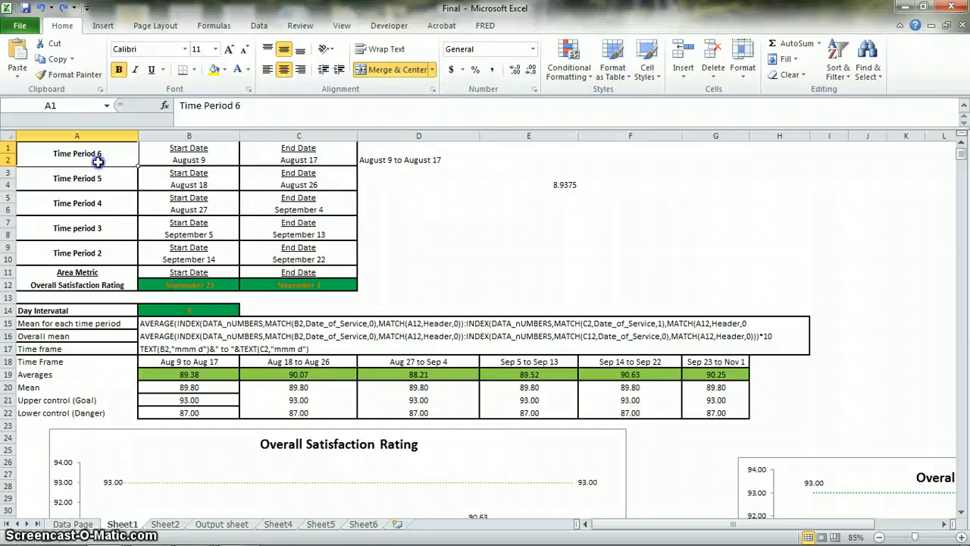
left_click(99, 178)
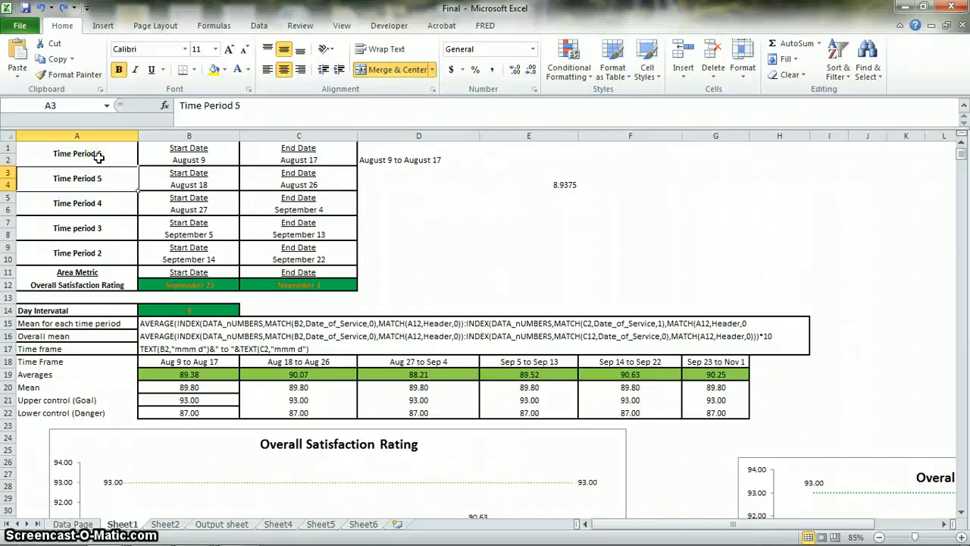
- Examine the Overall Satisfaction Rating chart beneath the averages and control limits on Sheet1
scroll(98, 156, "down", 4)
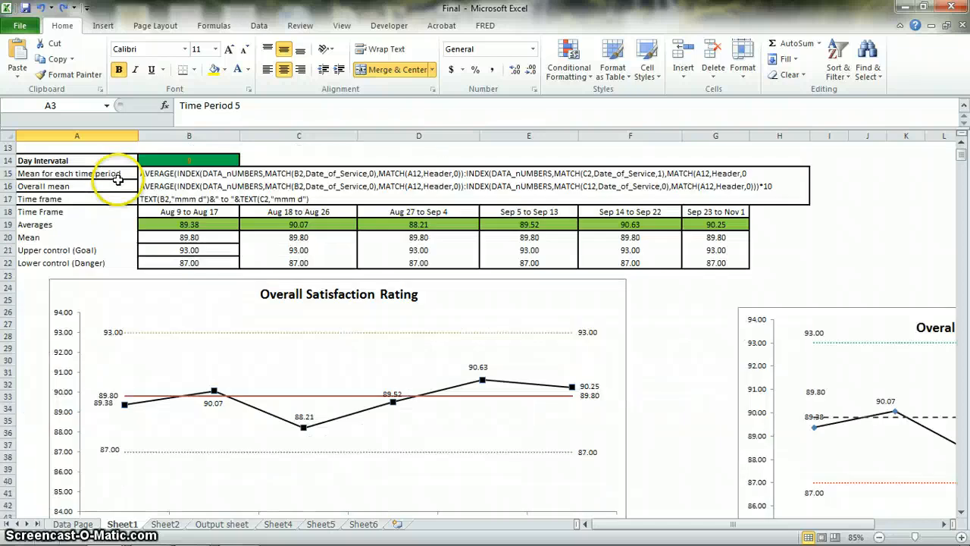
scroll(379, 424, "down", 2)
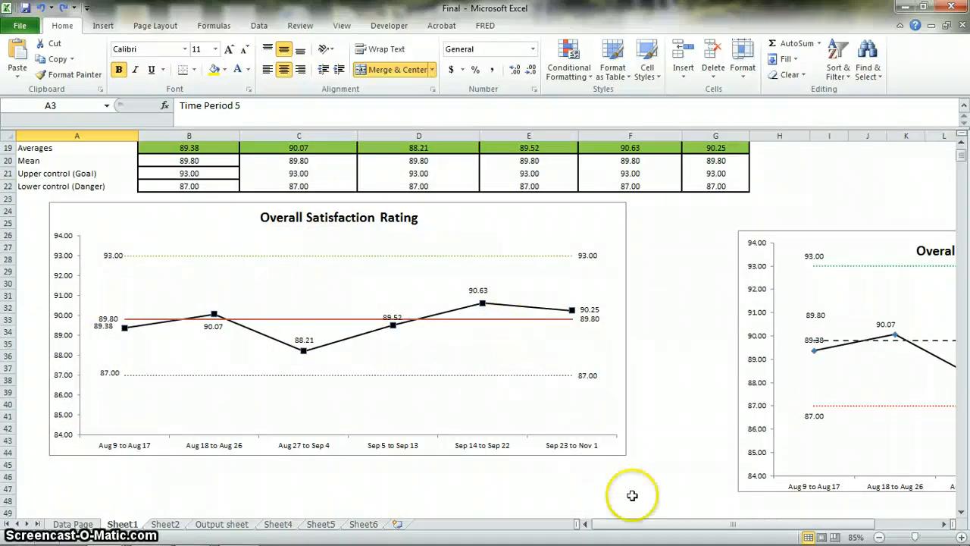
left_click_drag(671, 524, 586, 525)
scroll(448, 397, "up", 6)
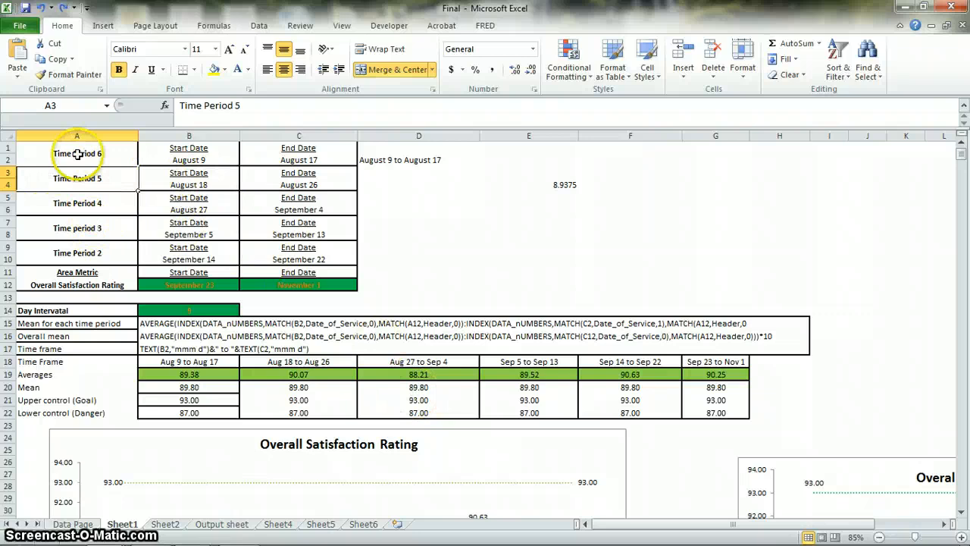
- Review the Start Date and End Date headings of each time period in columns B and C
left_click(195, 272)
left_click(195, 247)
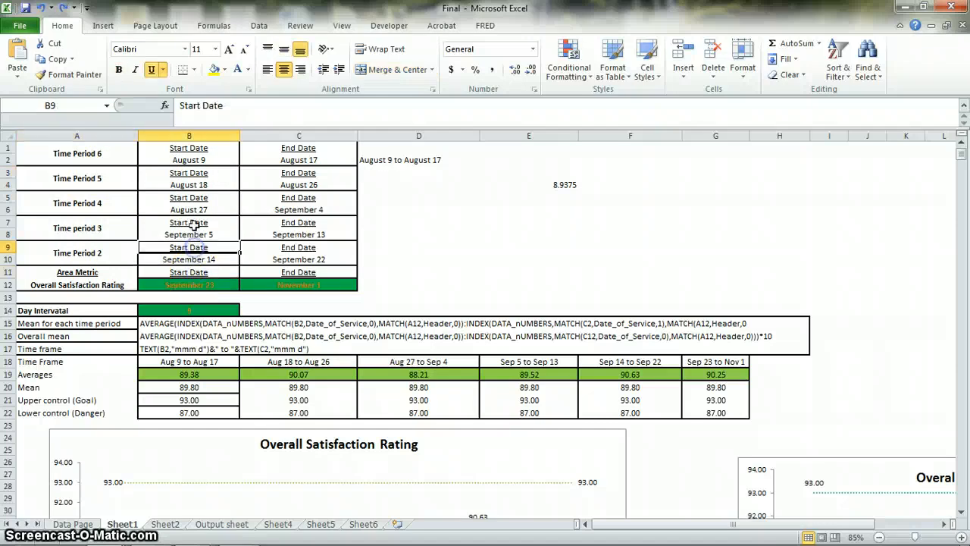
left_click(194, 223)
left_click(195, 197)
left_click(199, 172)
left_click(206, 151)
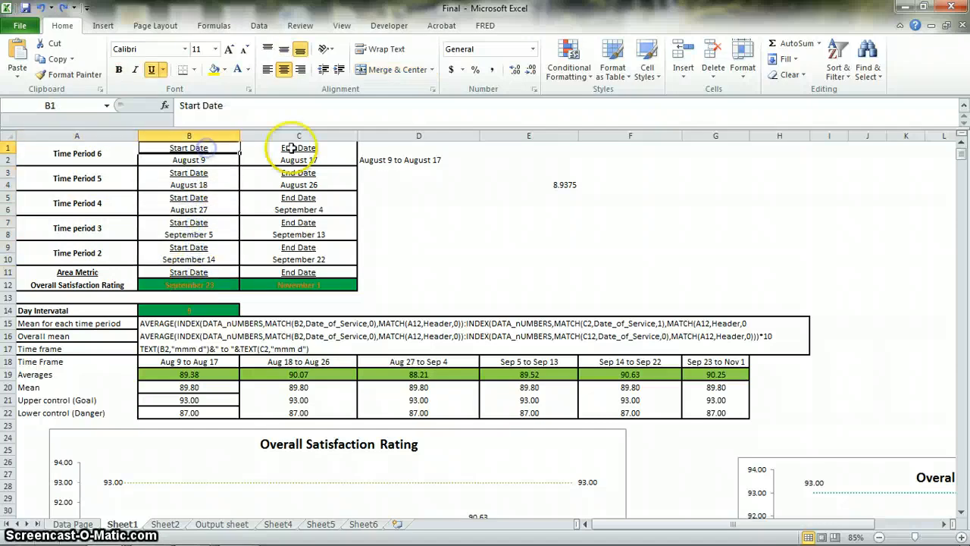
left_click(296, 149)
left_click(307, 173)
left_click(308, 197)
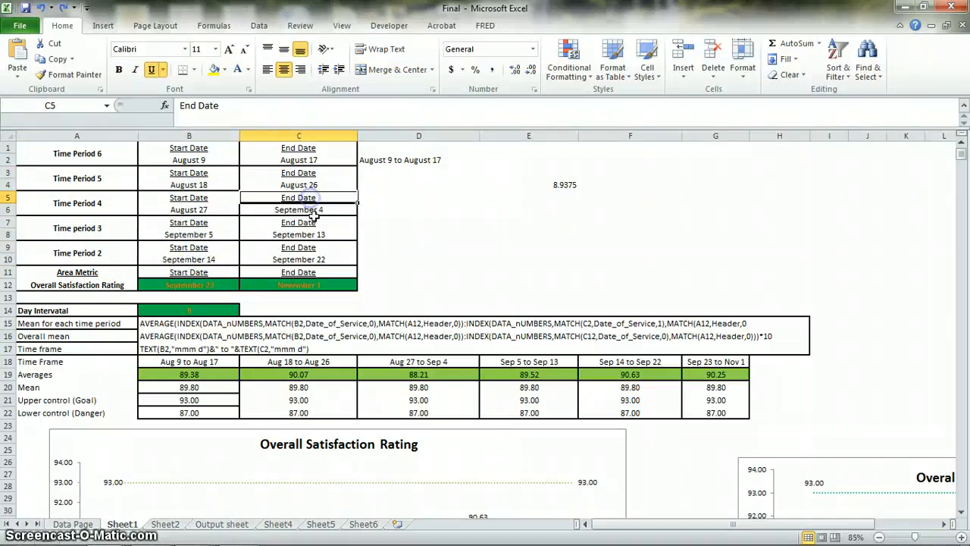
left_click(314, 226)
left_click(314, 250)
left_click(312, 274)
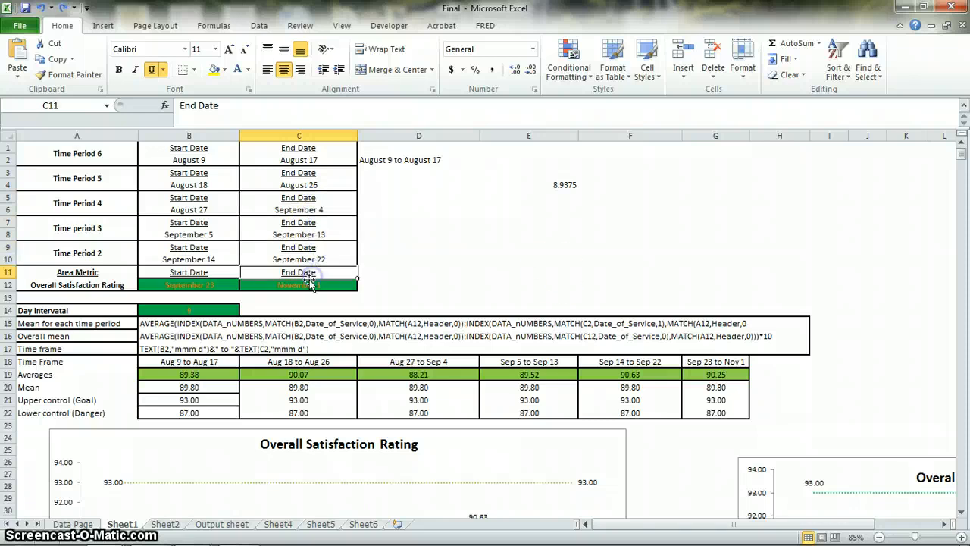
- Switch the Area Metric in cell A12 of Sheet1 to Return
left_click(500, 272)
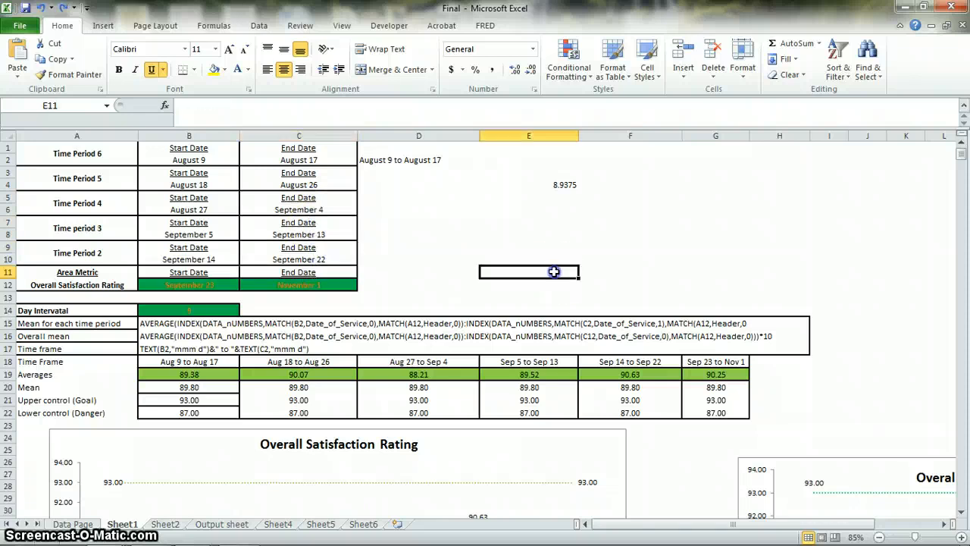
left_click(95, 285)
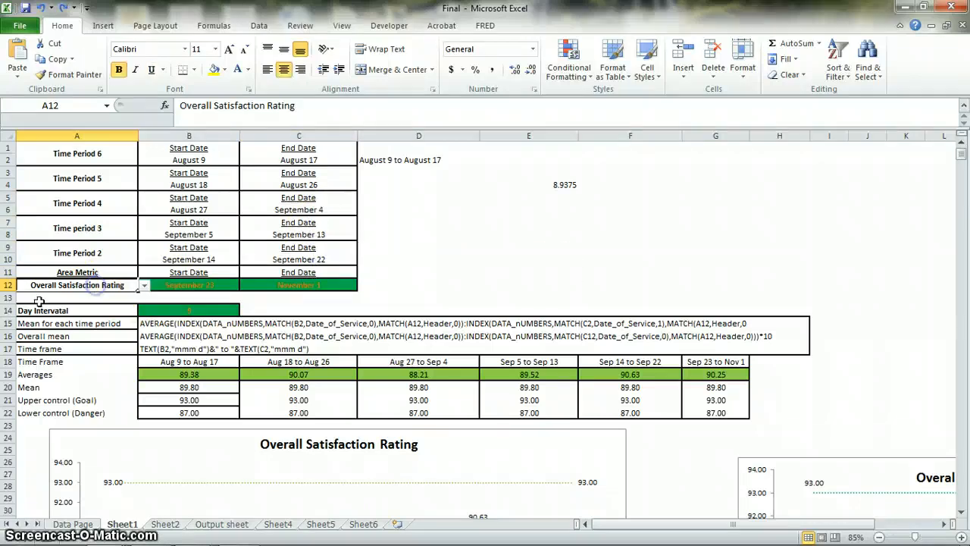
left_click(76, 272)
left_click(97, 284)
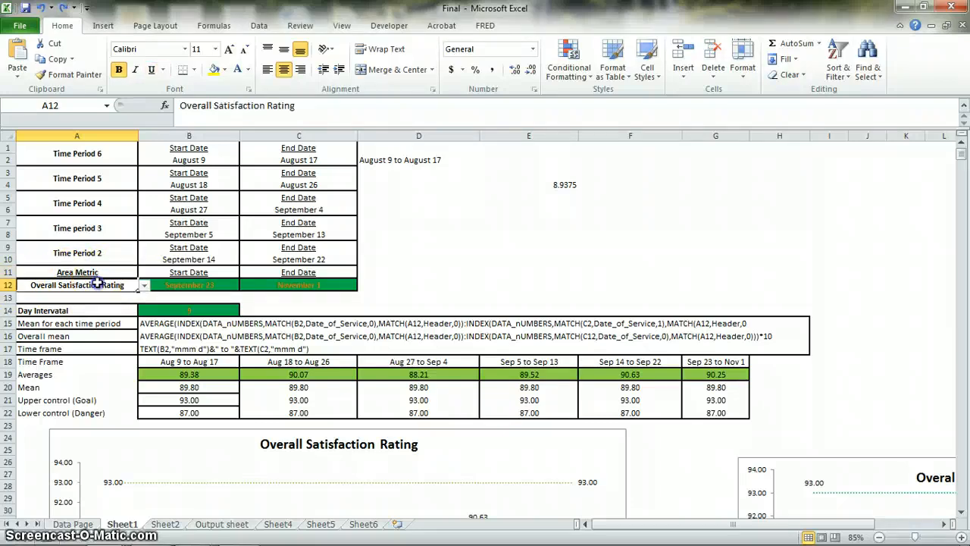
left_click(144, 286)
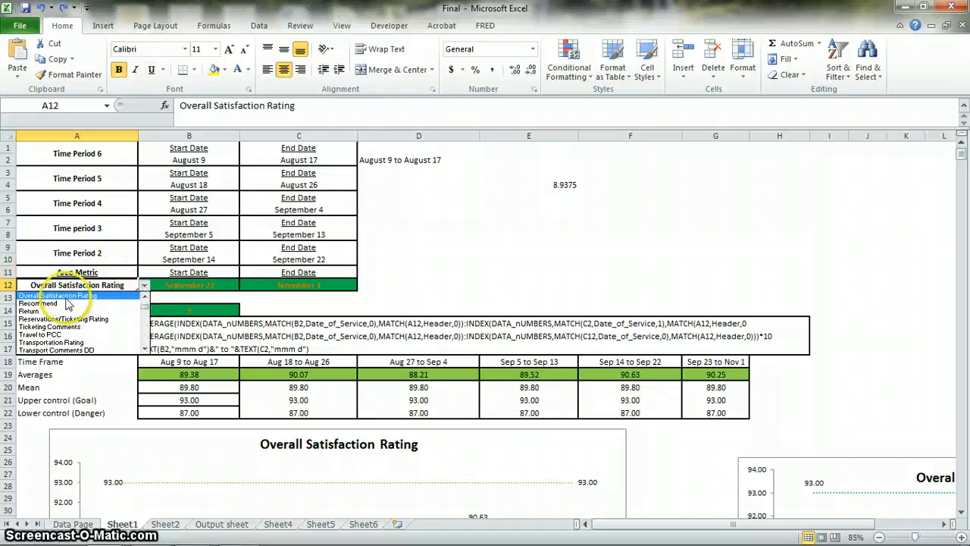
left_click(46, 311)
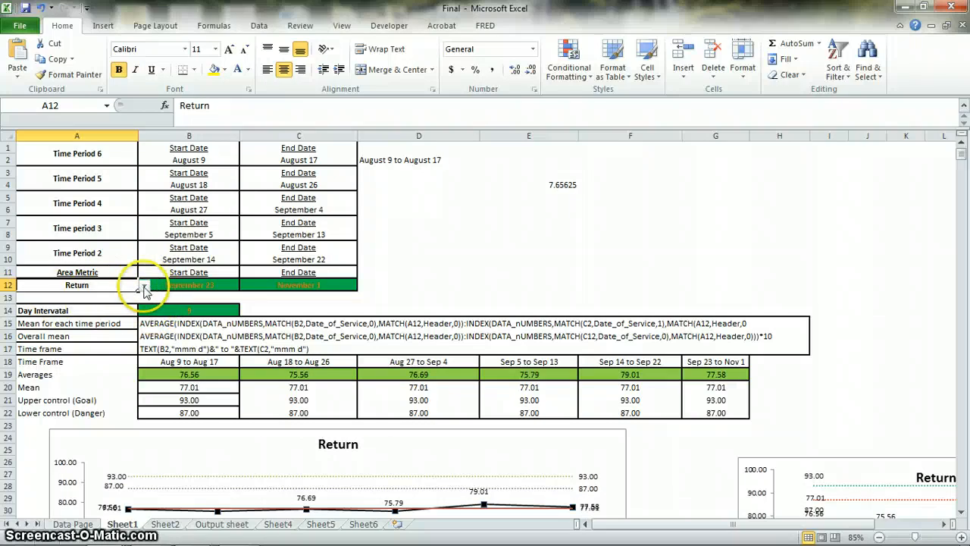
- Change the Area Metric in A12 to Recommend
left_click(144, 285)
double_click(144, 296)
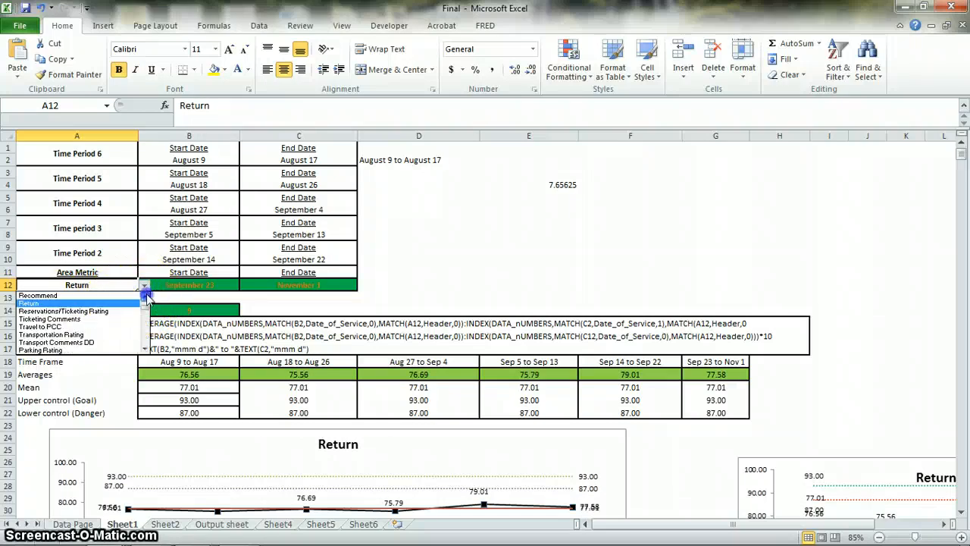
left_click(85, 304)
- Set the Area Metric in A12 back to Overall Satisfaction Rating
left_click(144, 285)
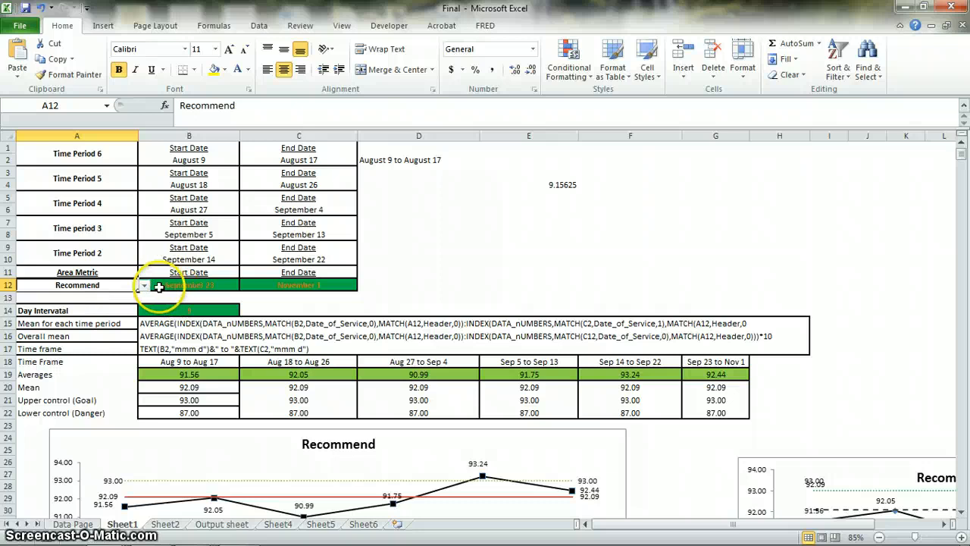
left_click(145, 296)
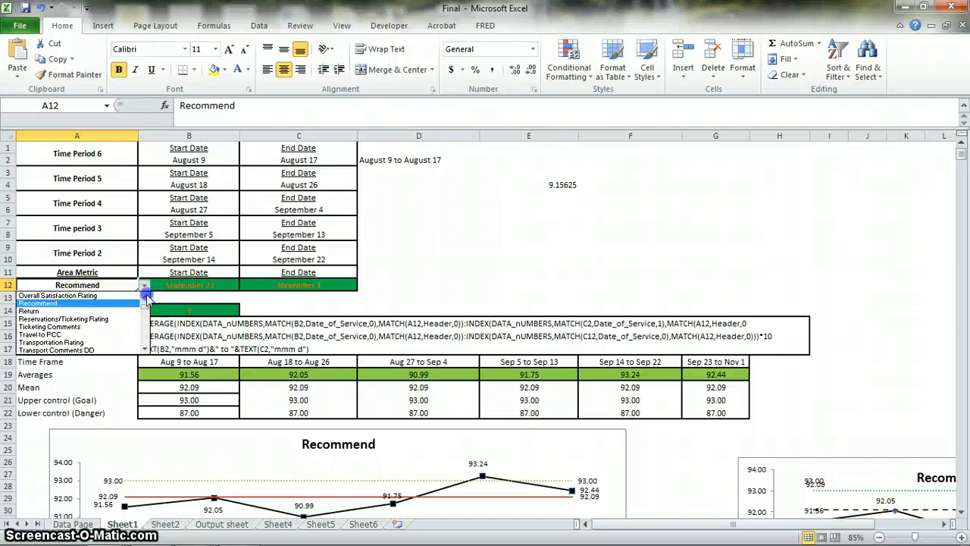
left_click(64, 296)
left_click(496, 271)
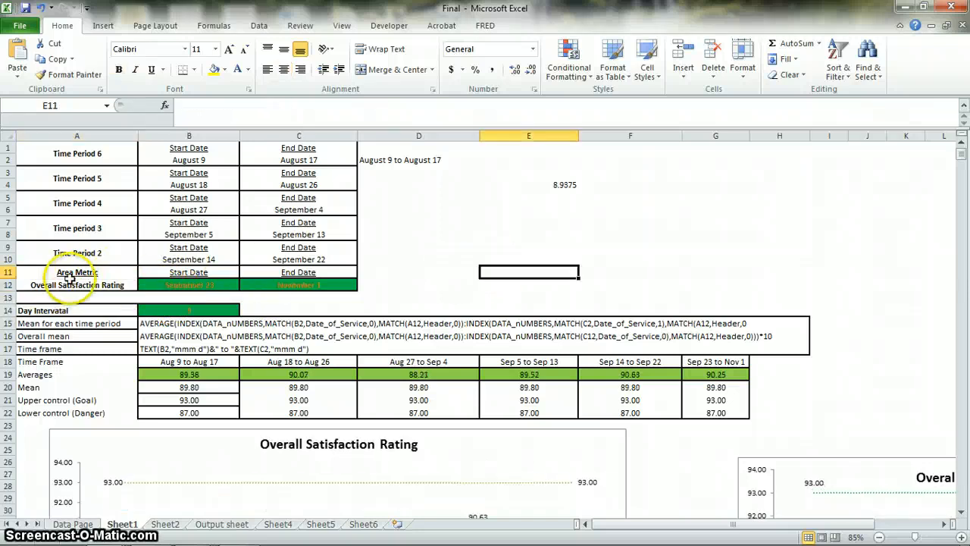
- Open the Data Validation settings of the Area Metric cell A12
left_click(81, 285)
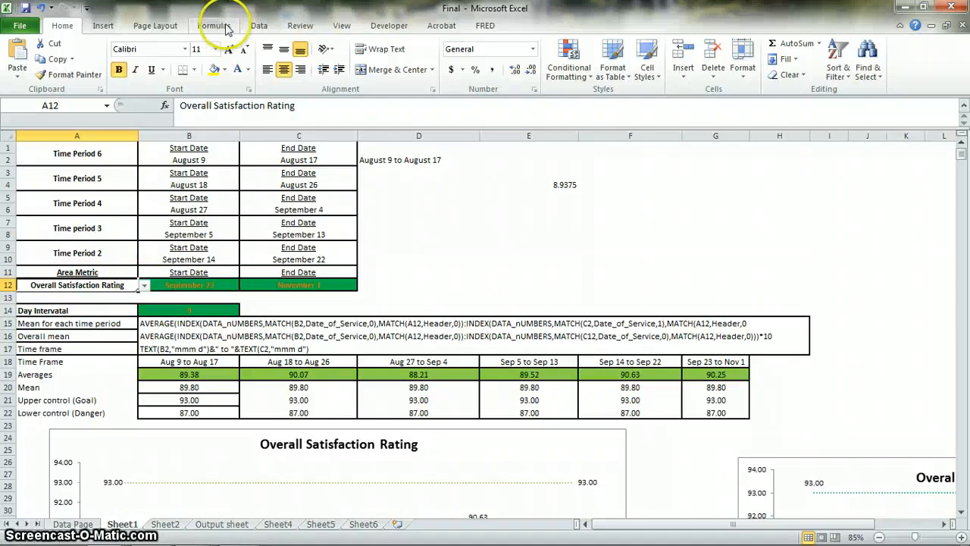
left_click(253, 29)
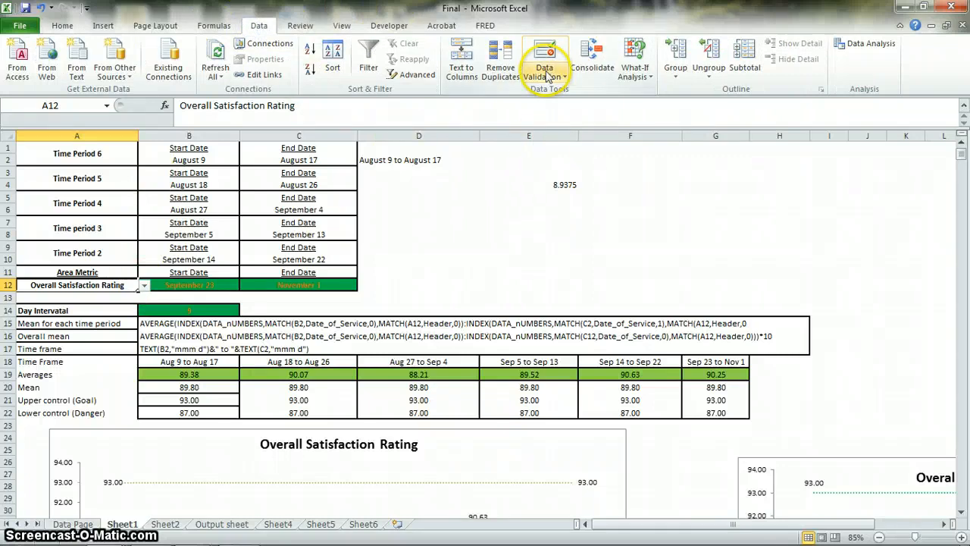
left_click(543, 75)
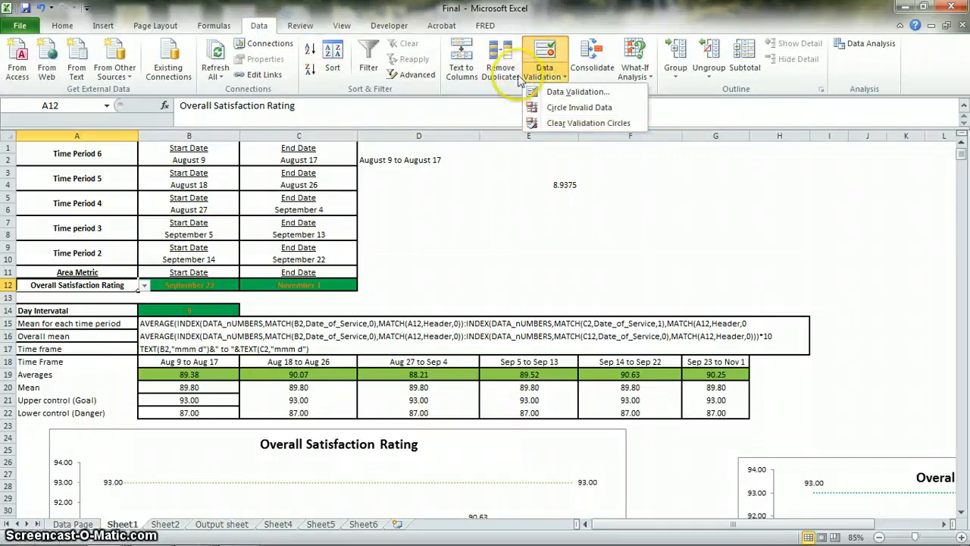
left_click(568, 91)
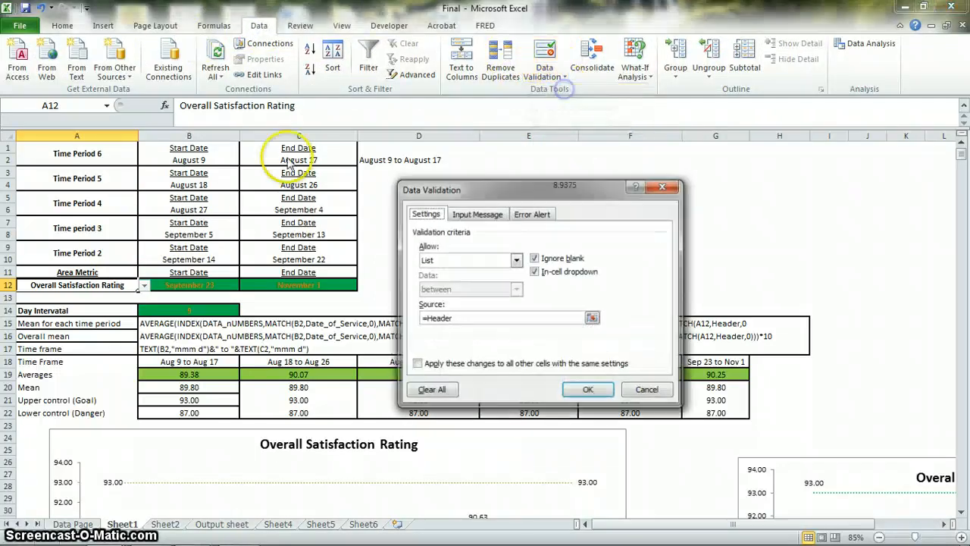
left_click(440, 215)
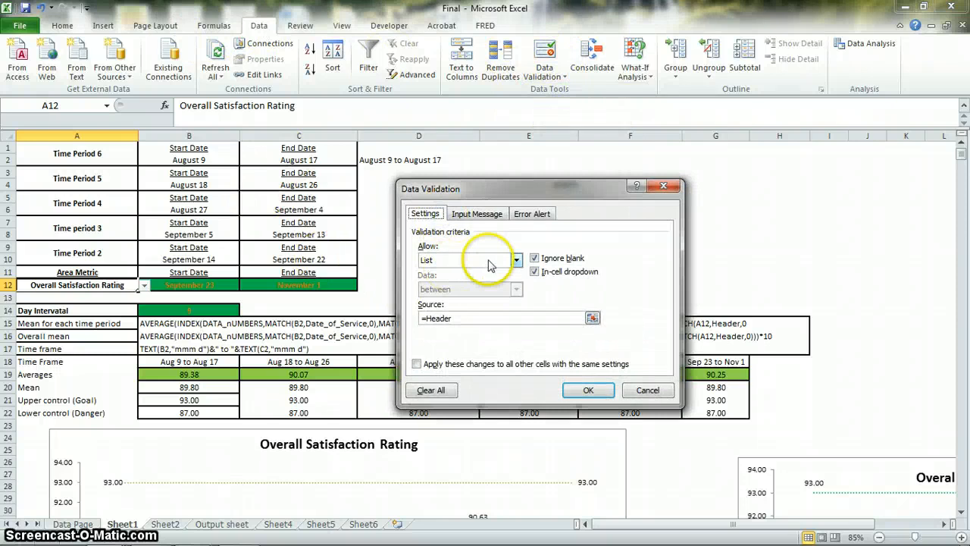
- Try Any value and then List as the allowed validation criteria with =Header as the source, and discard the changes
left_click(435, 260)
left_click(455, 272)
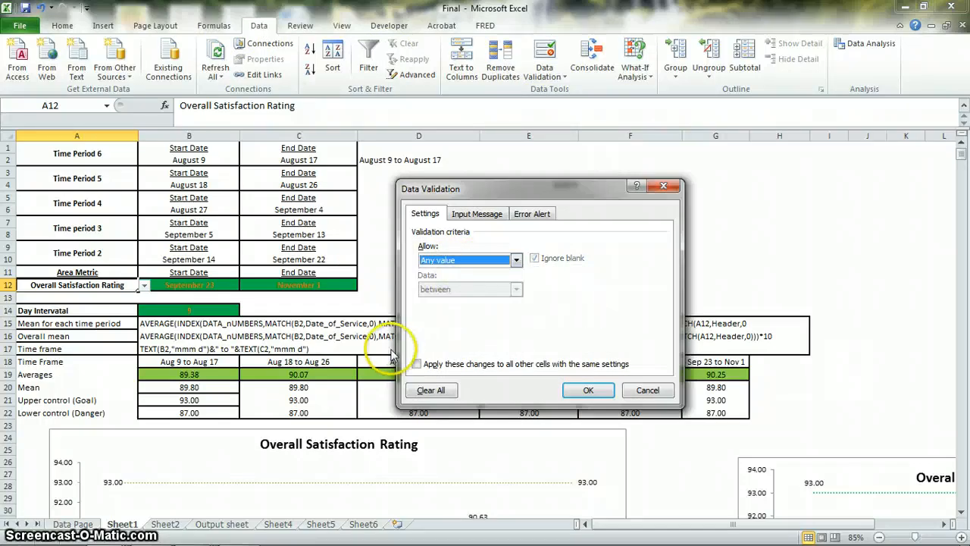
left_click(470, 259)
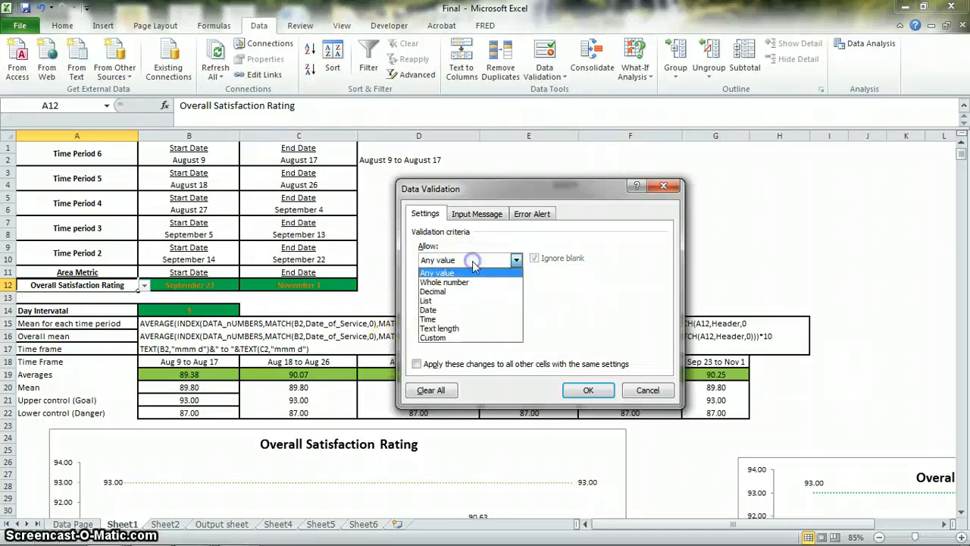
left_click(429, 301)
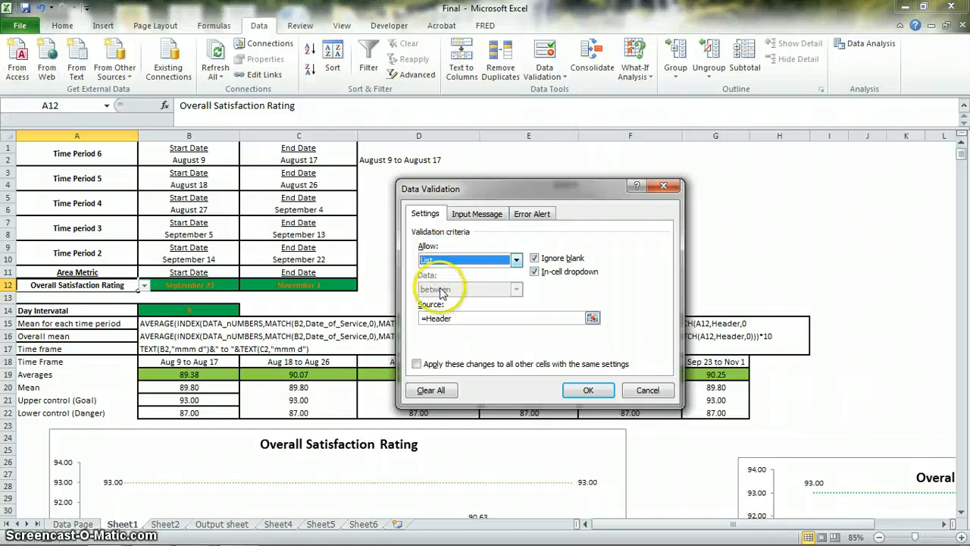
left_click(482, 318)
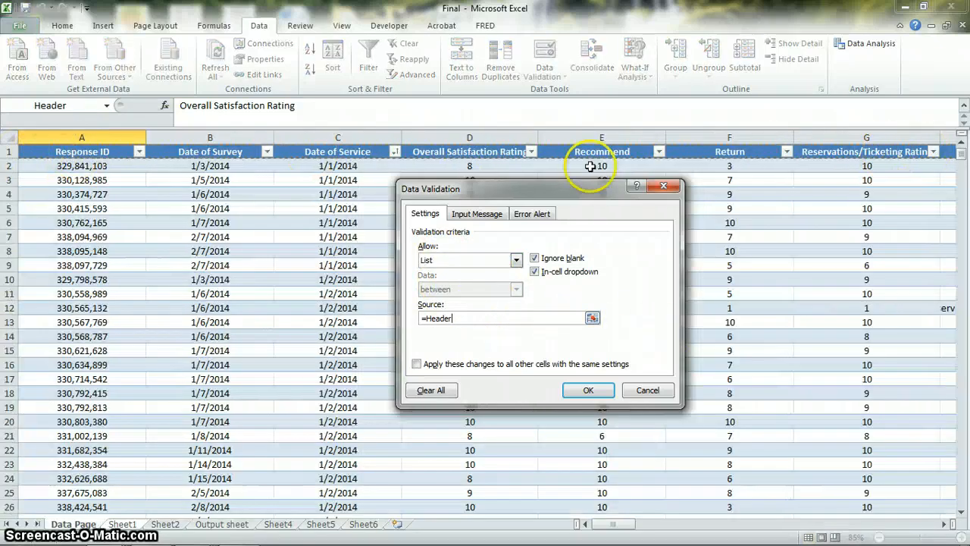
left_click(642, 389)
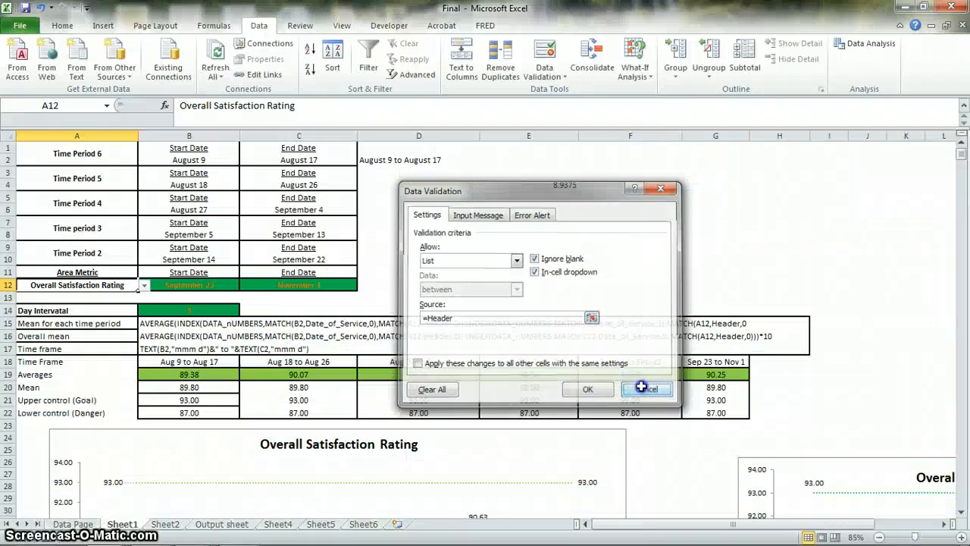
- Browse the metric choices offered in A12 up to Response ID, keeping the current selection
left_click(112, 288)
left_click(144, 287)
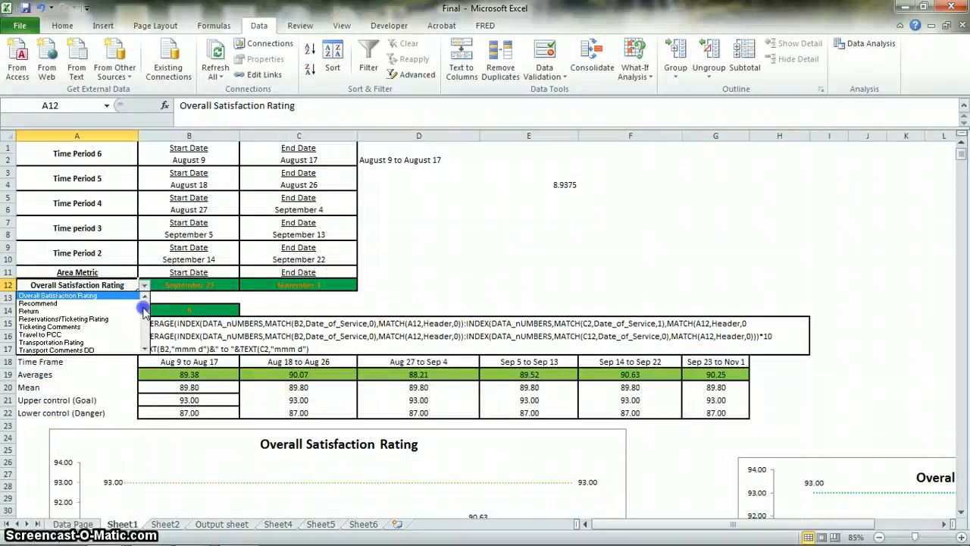
mouse_move(143, 308)
left_mouse_down()
mouse_move(145, 344)
mouse_move(146, 300)
left_mouse_up()
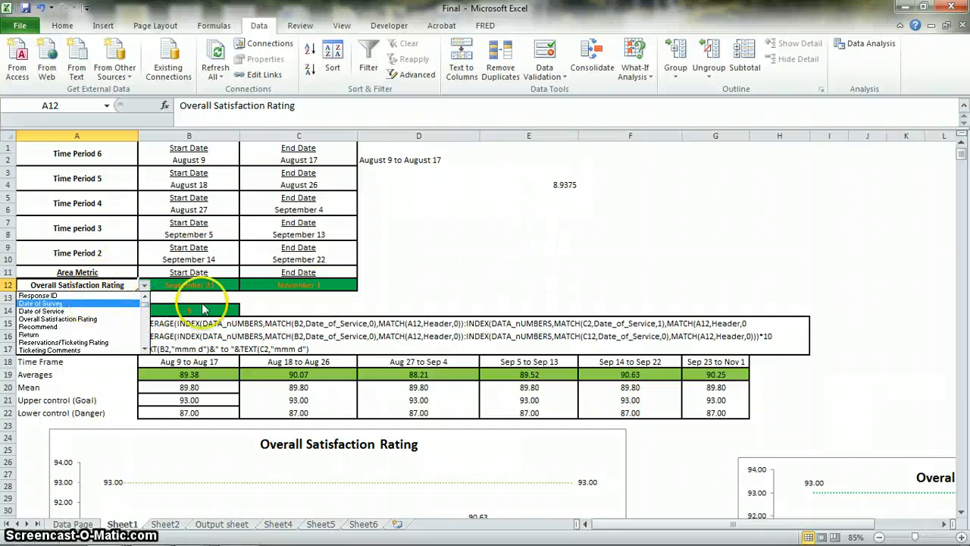
key("Escape")
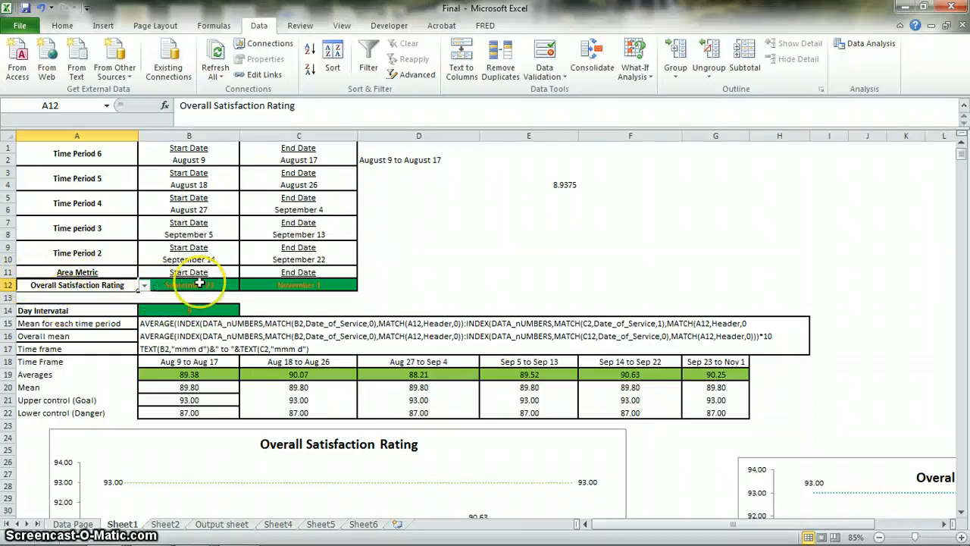
left_click(556, 222)
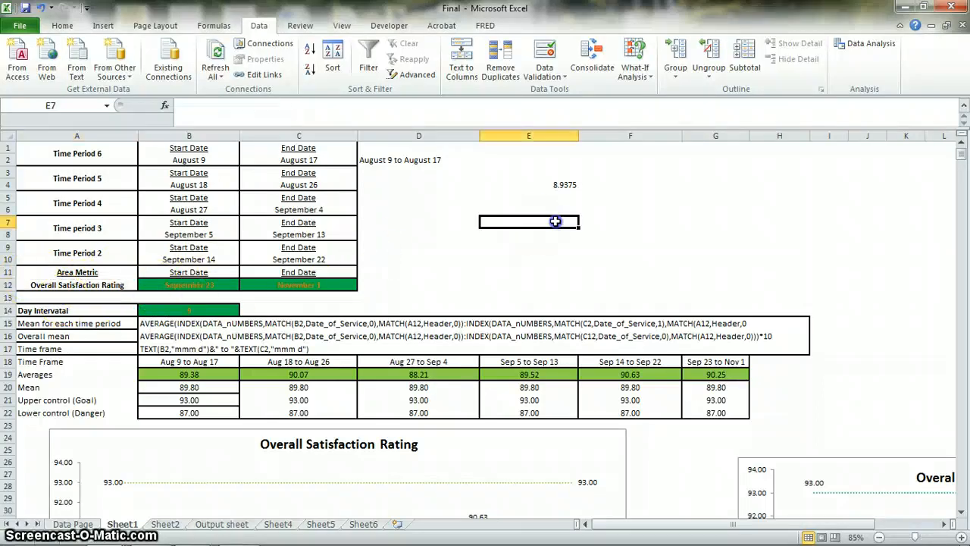
left_click(87, 284)
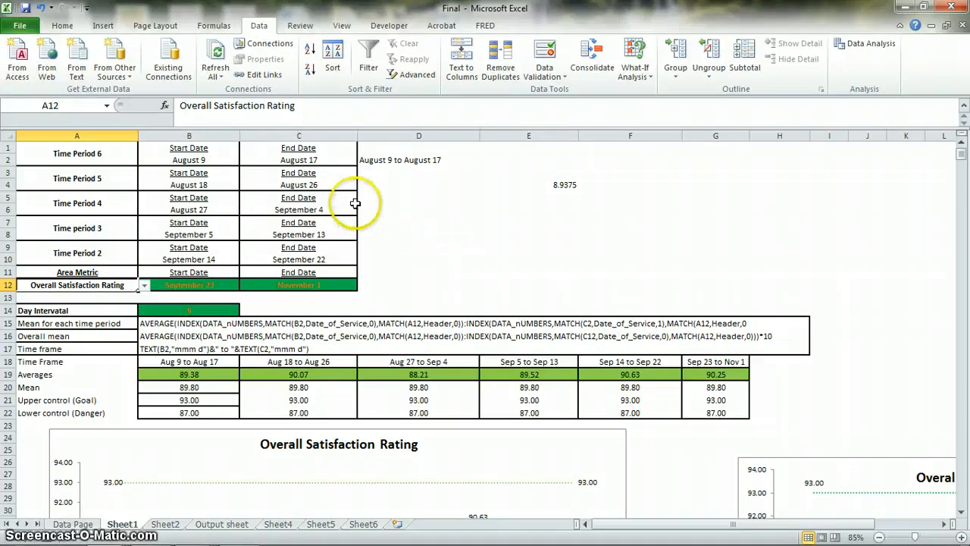
- Move the date-range text formula from cell D2 to E2
left_click(402, 163)
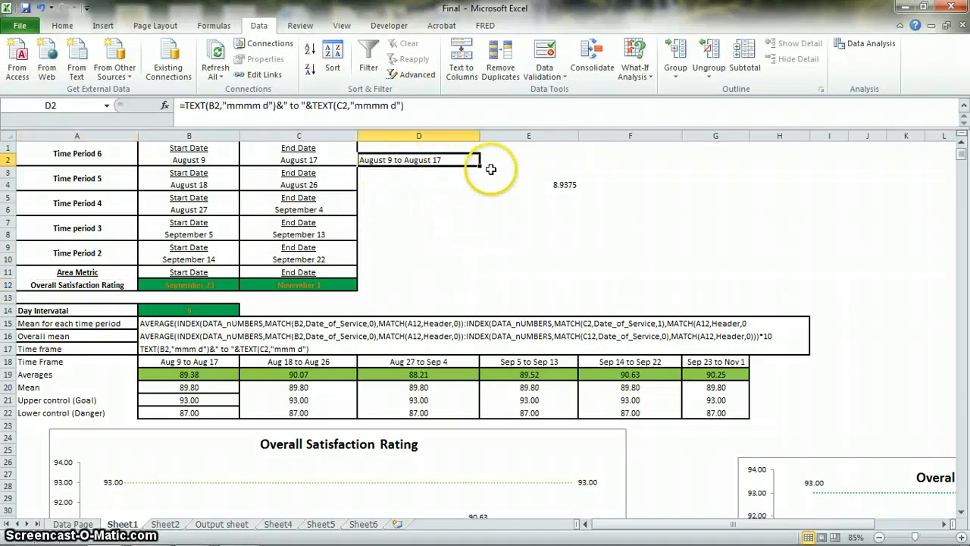
left_click_drag(476, 160, 552, 155)
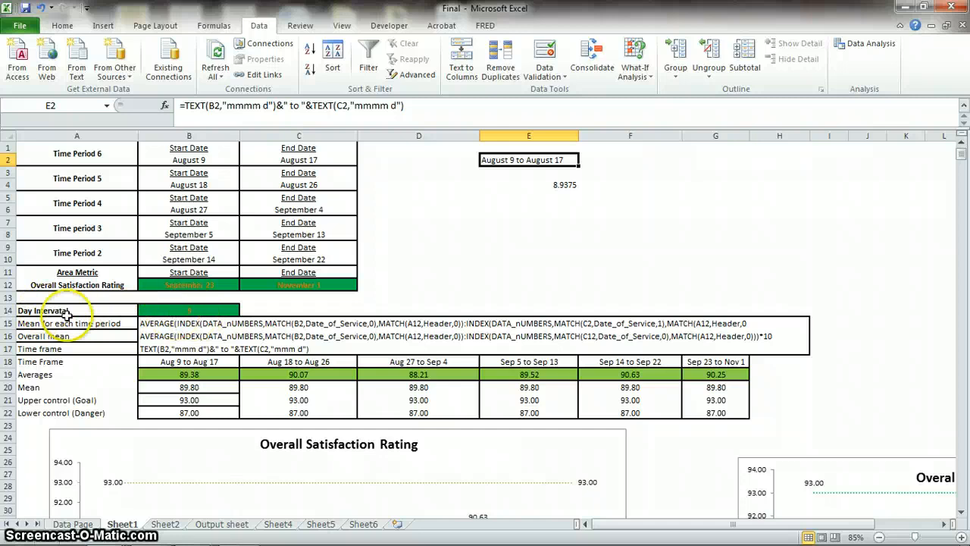
- Replace the day interval reference in cell B14 with the value 6
left_click(184, 313)
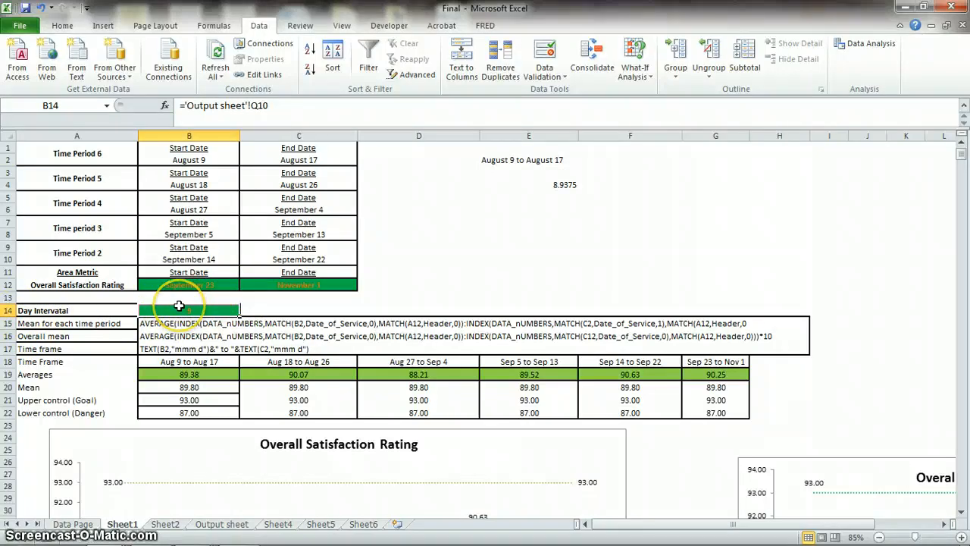
left_click(454, 281)
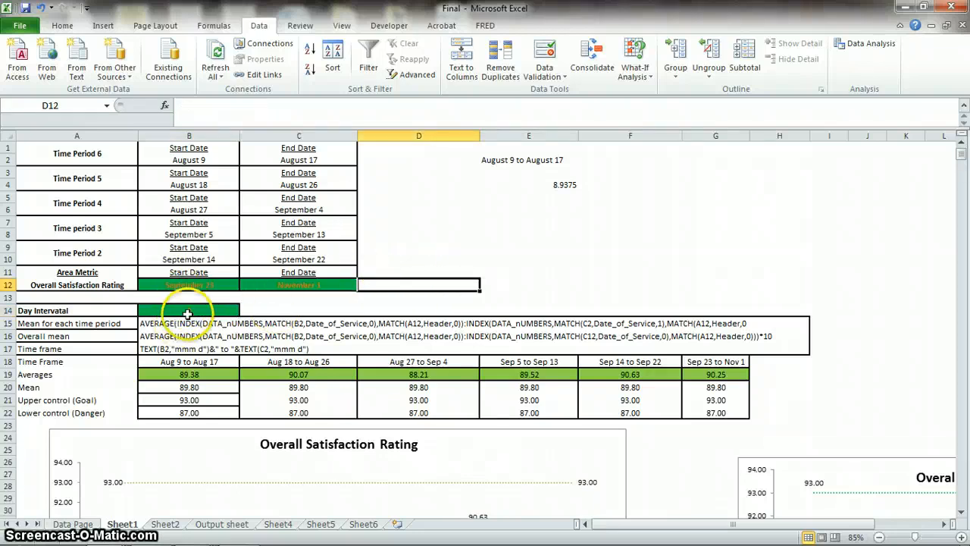
left_click(27, 312)
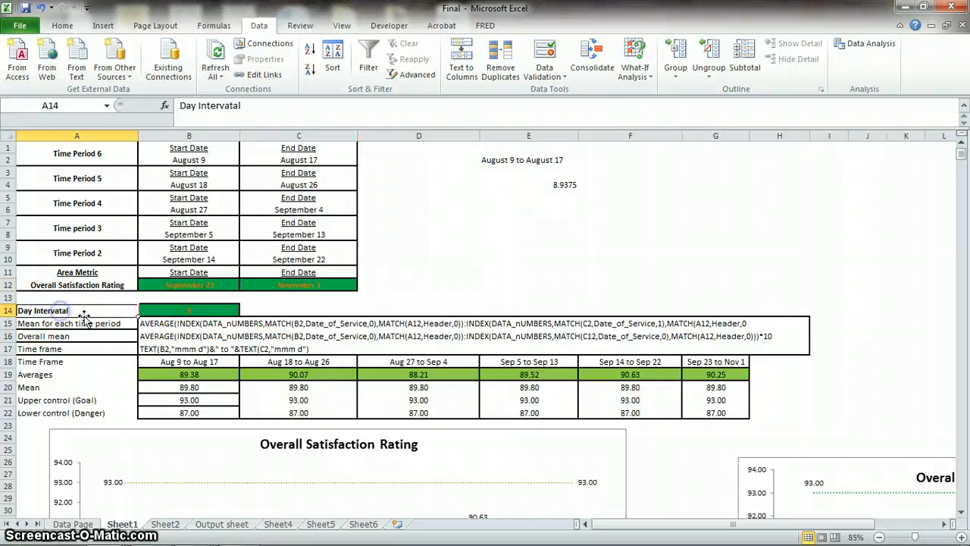
left_click(194, 313)
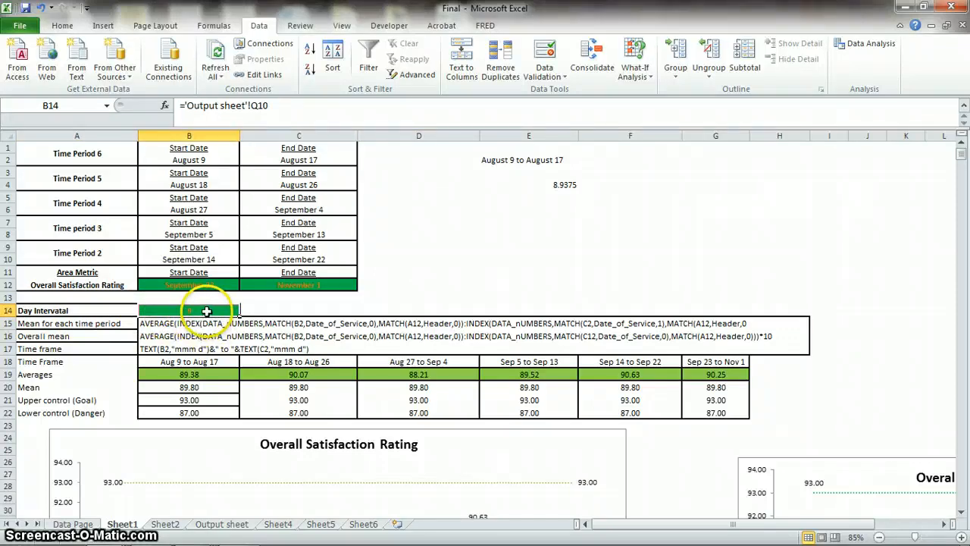
type("6")
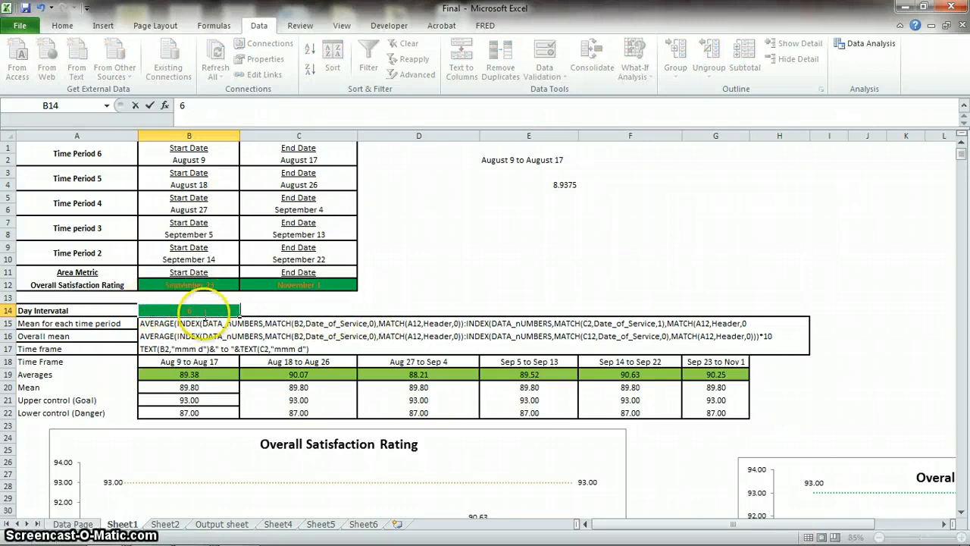
left_click(273, 307)
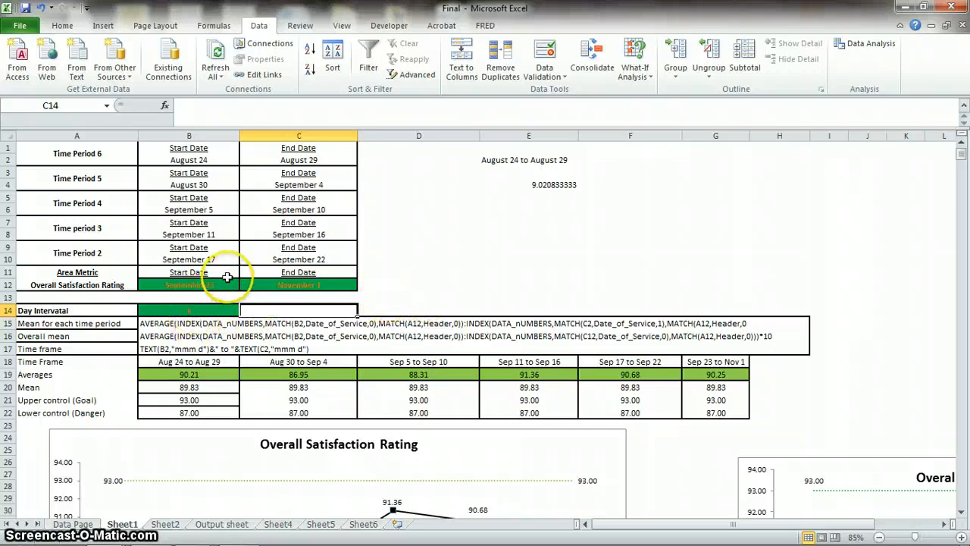
- Examine the Start Date cells in column B from B12 up to B2 and the formulas that use the day interval
left_click(210, 285)
left_click(206, 260)
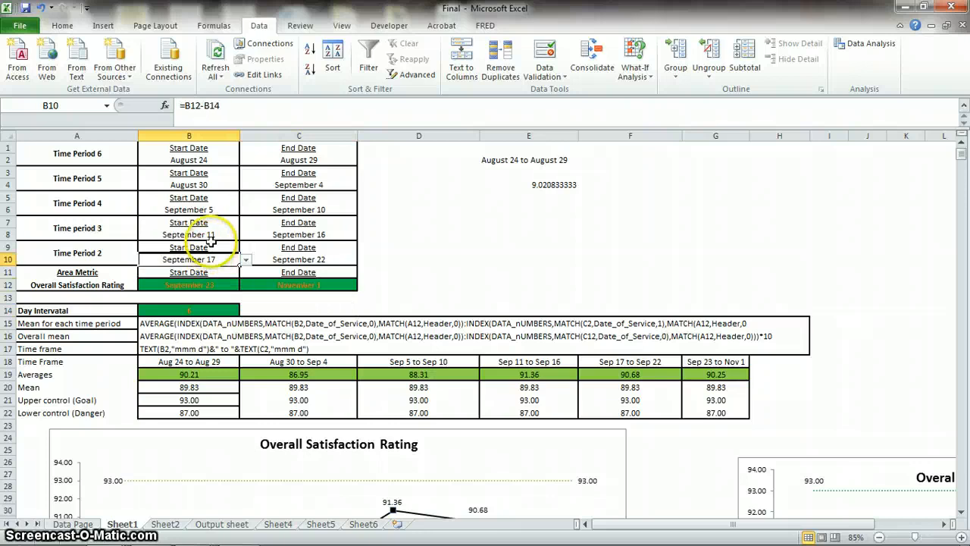
left_click(196, 247)
left_click(199, 234)
left_click(193, 211)
left_click(227, 185)
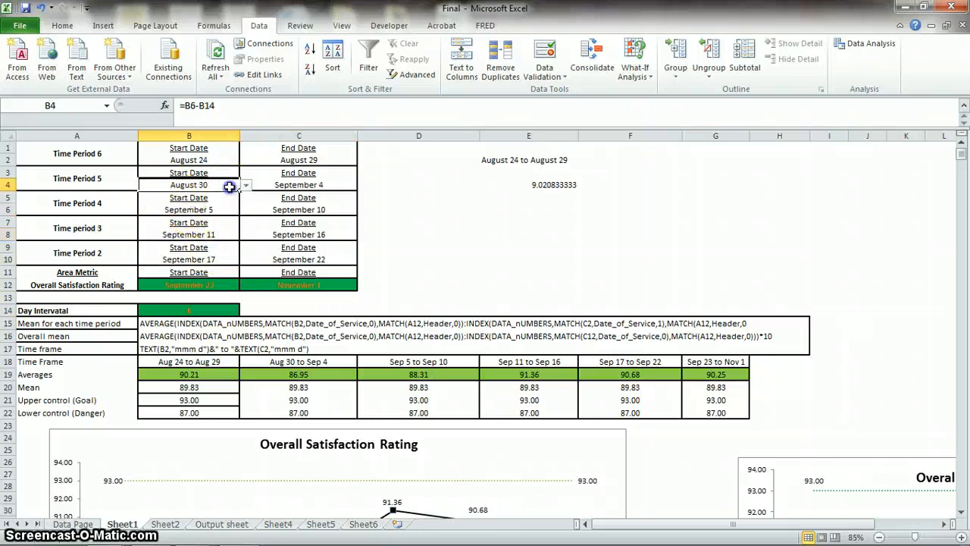
left_click(231, 160)
- Examine the End Date cells in column C from C2 down to C12 and their formulas based on the day interval
left_click(294, 161)
left_click(292, 184)
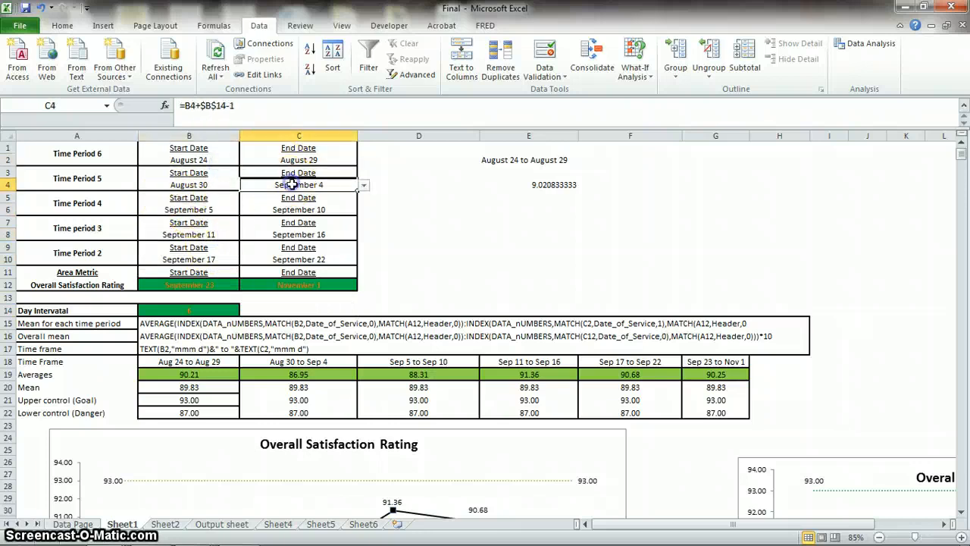
left_click(306, 224)
left_click(303, 234)
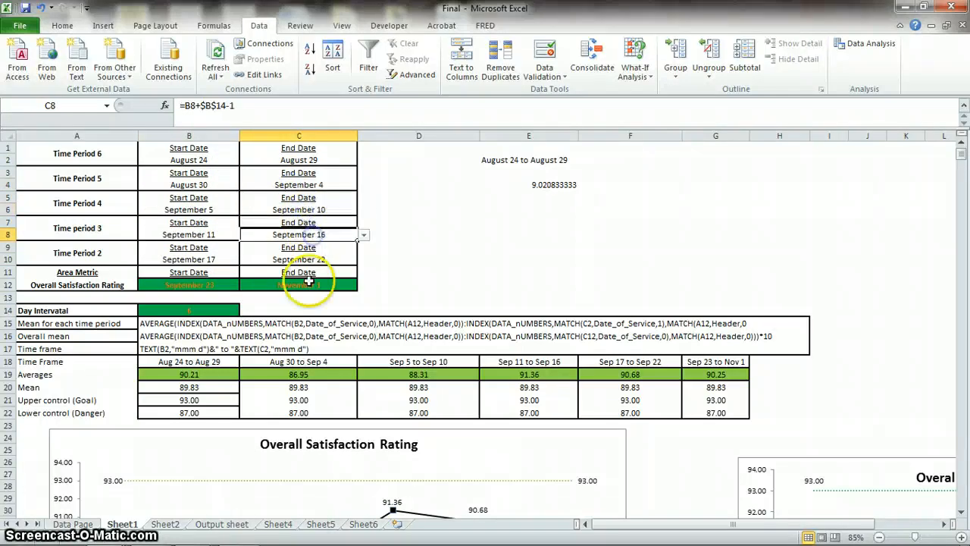
left_click(295, 261)
left_click(296, 286)
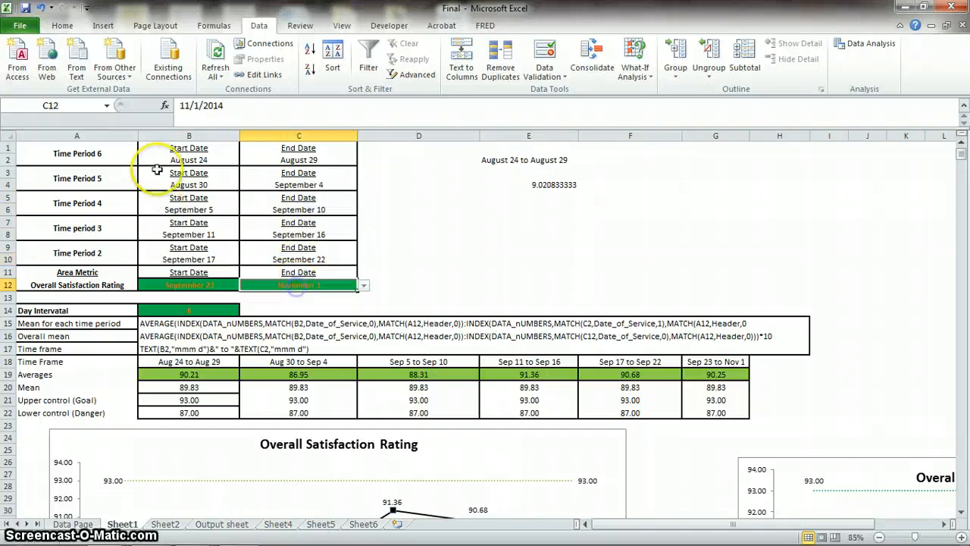
- Review how the Start Date cells in column B, from B8 up to B2, derive from B12 and the day interval
left_click(200, 161)
left_click_drag(205, 273, 207, 309)
left_click(313, 319)
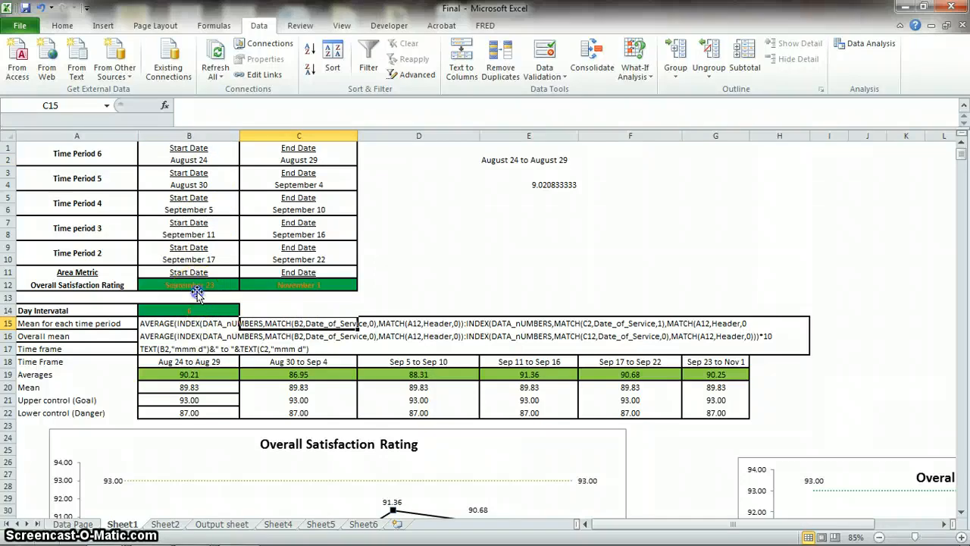
left_click(196, 298)
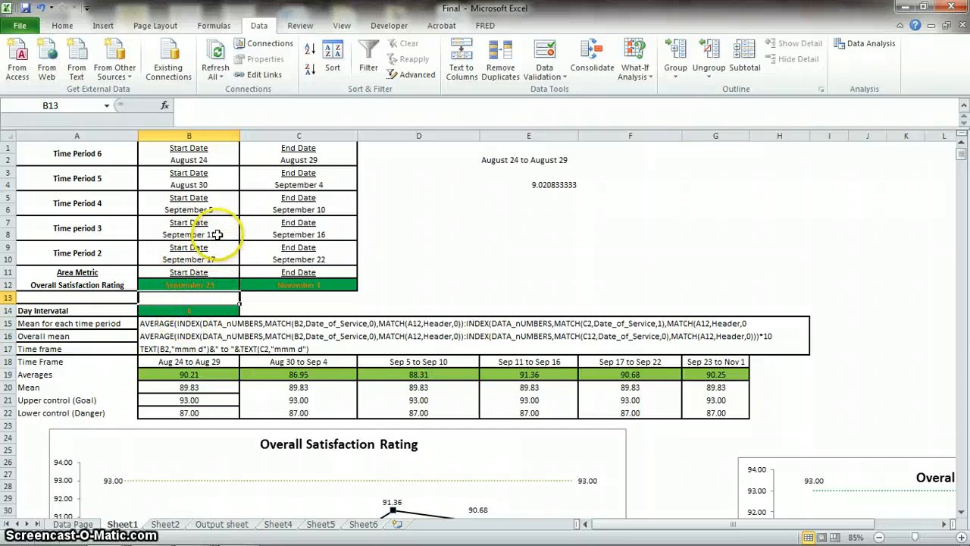
left_click(217, 235)
left_click(191, 209)
left_click(190, 184)
left_click(190, 160)
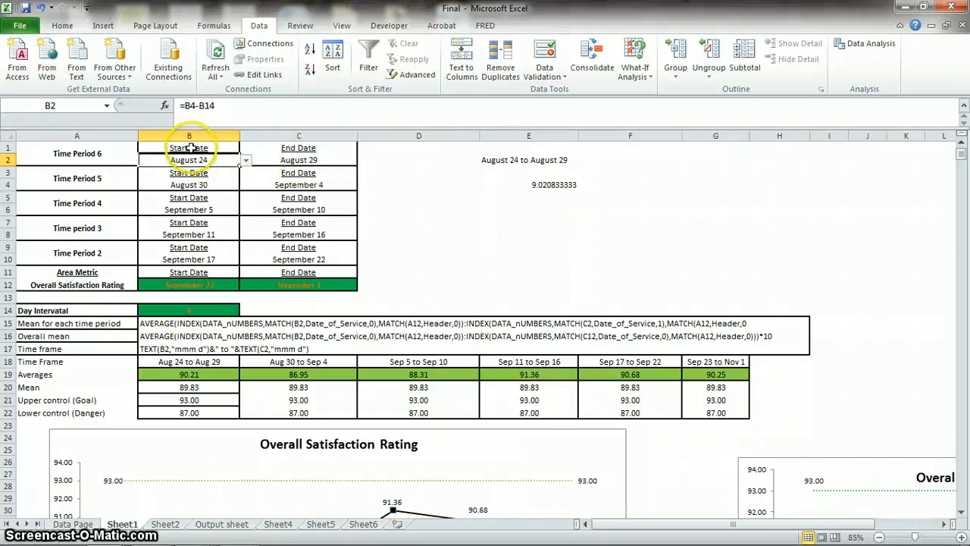
left_click_drag(191, 147, 190, 272)
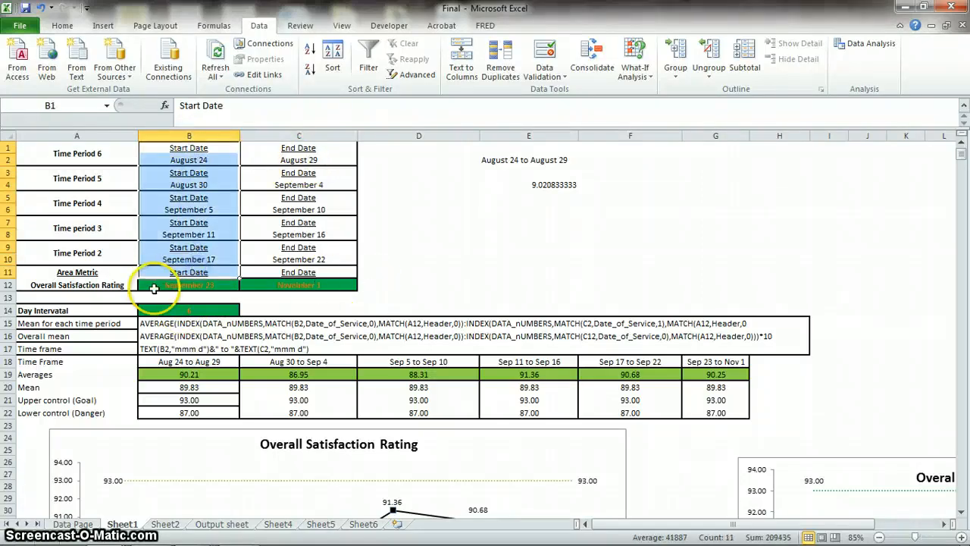
- Choose 10/16/2014 as the Area Metric start date in cell B12 from its list of dates
left_click(183, 286)
left_click(245, 285)
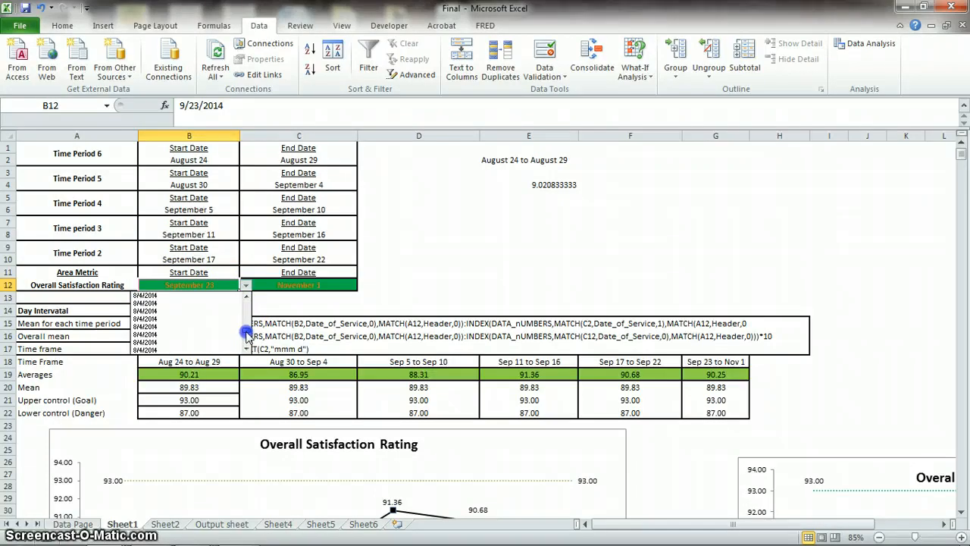
left_click_drag(246, 339, 247, 342)
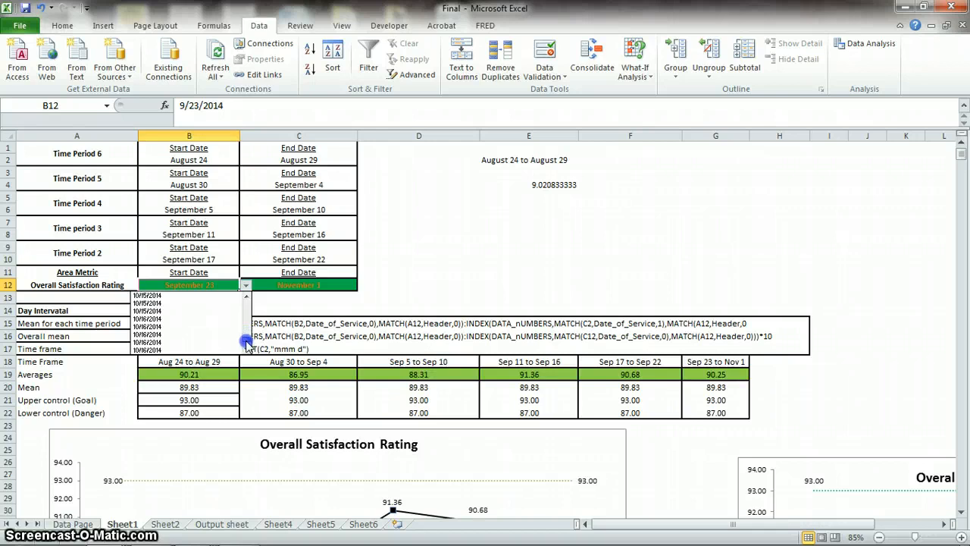
left_click(188, 335)
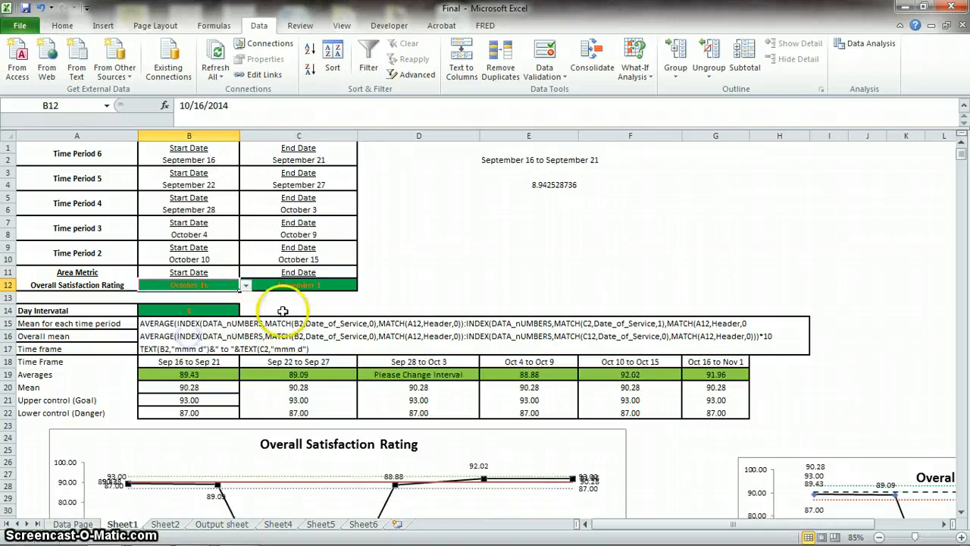
- Set the day interval in cell B14 to 7 and check the updated averages and control chart
left_click(212, 312)
type("7")
left_click(348, 297)
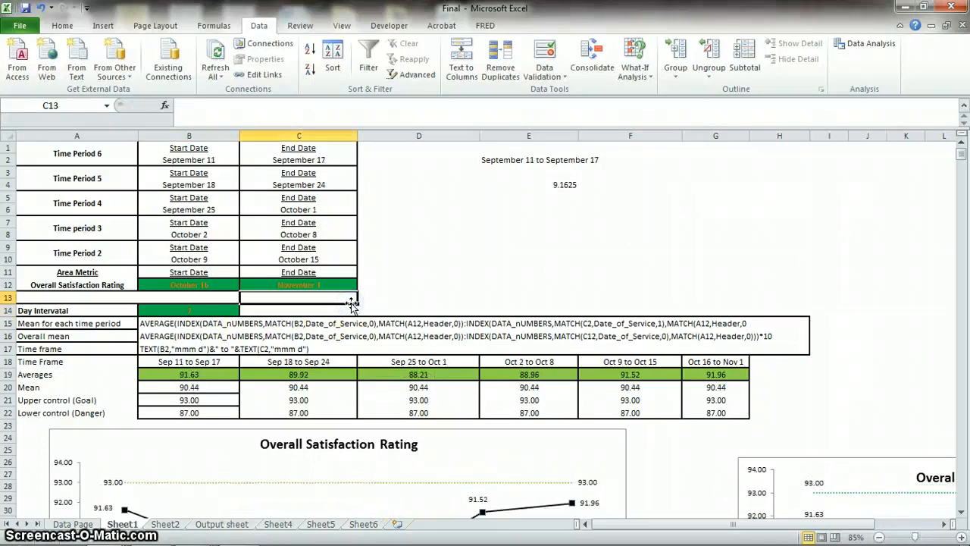
scroll(433, 271, "down", 2)
scroll(434, 271, "up", 2)
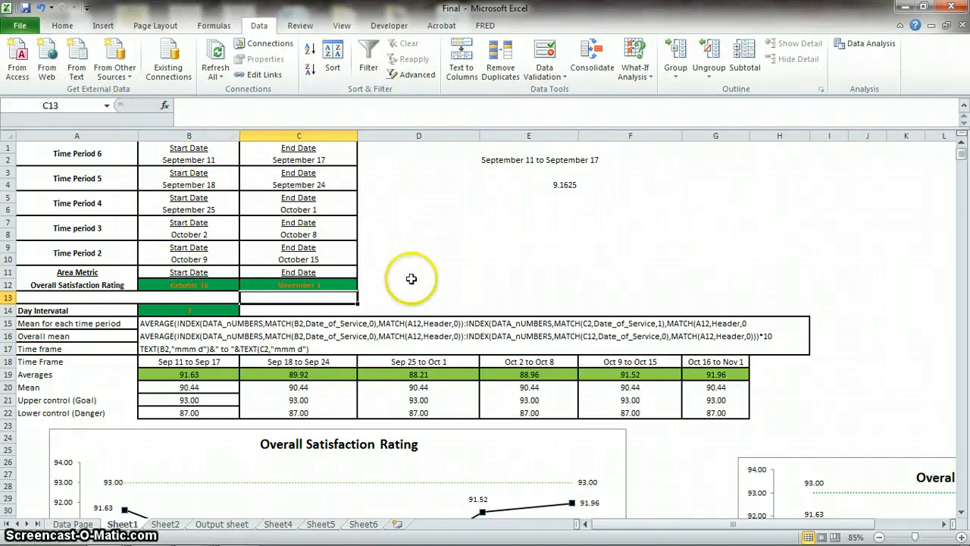
- Undo the latest day interval change in B14 and the start date change in B12
key("ctrl+z")
key("ctrl+z")
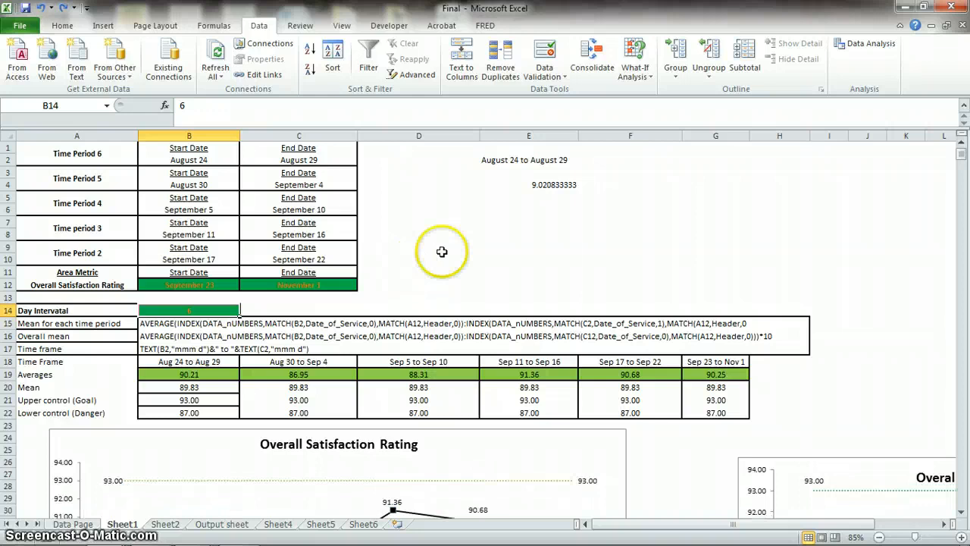
left_click(425, 258)
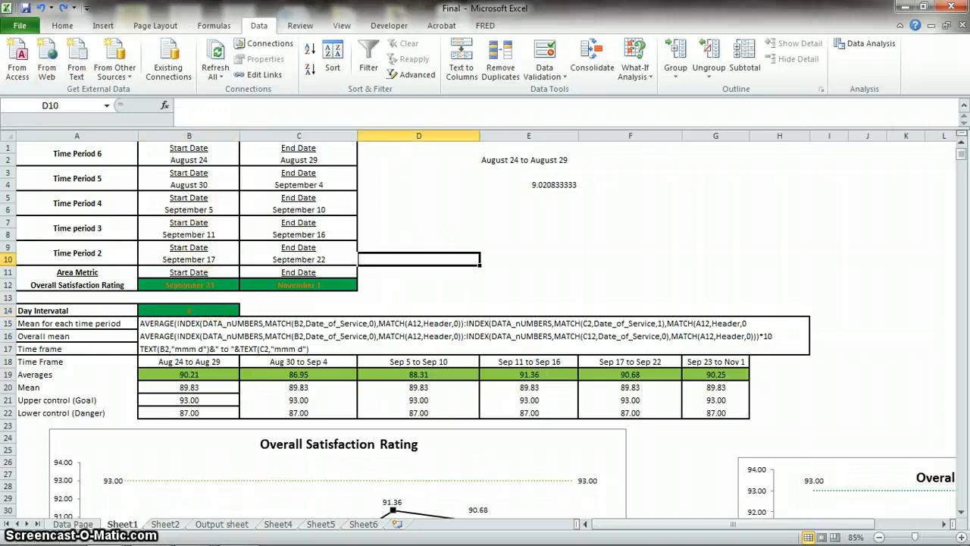
- Inspect the Area Metric start and end dates in cells B12 and C12
left_click(308, 286)
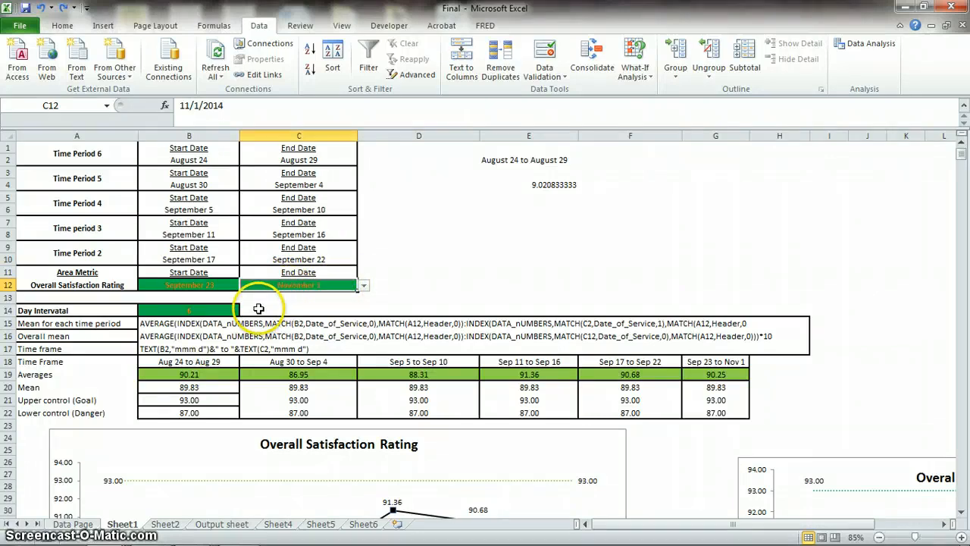
left_click(193, 288)
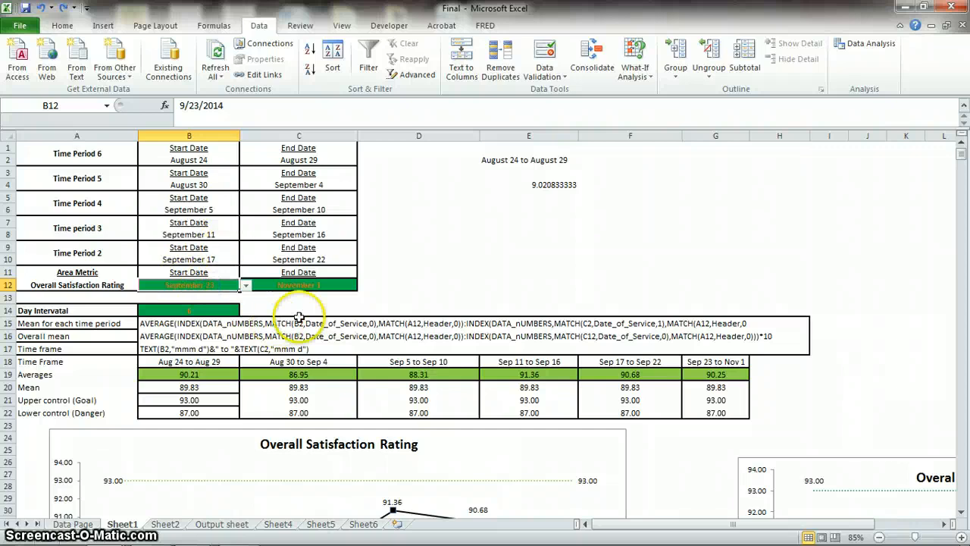
left_click(410, 259)
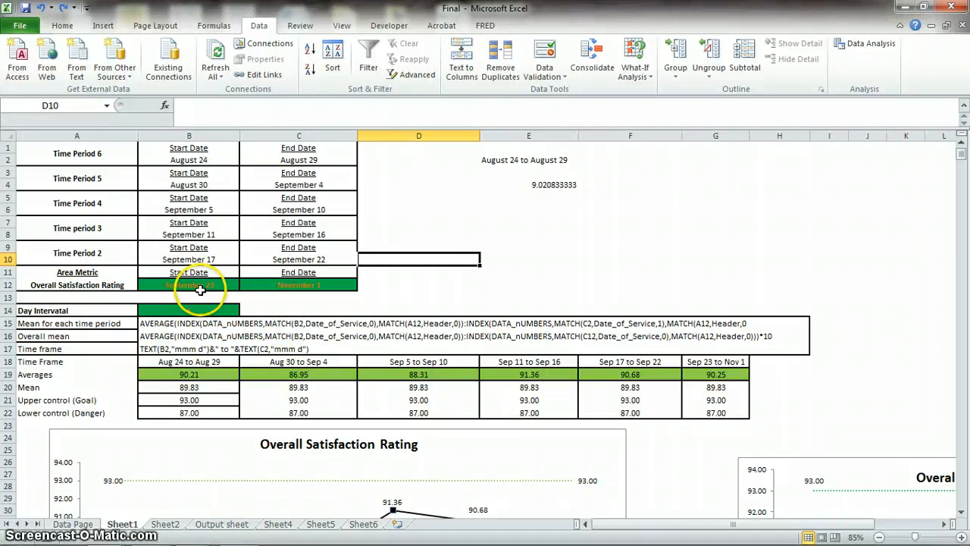
left_click(191, 286)
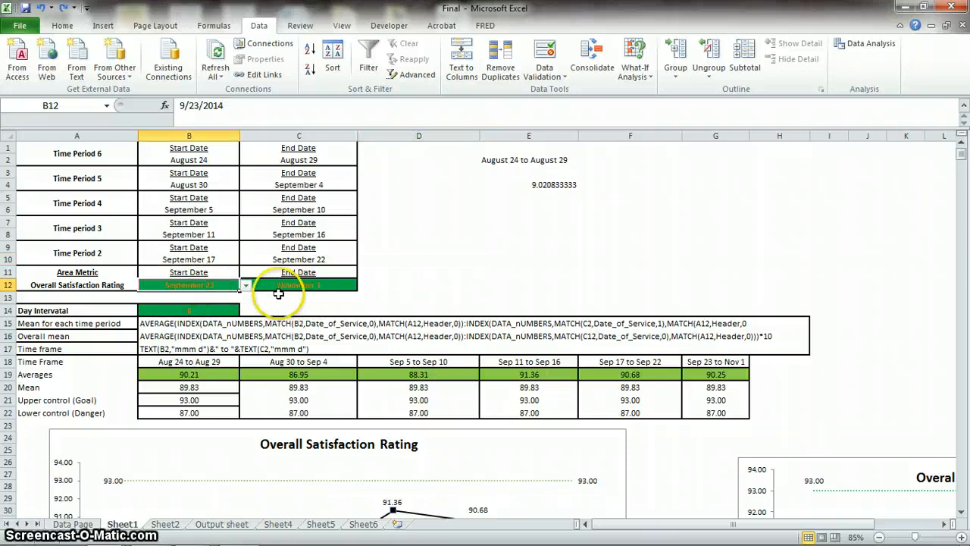
left_click(299, 293)
left_click(311, 284)
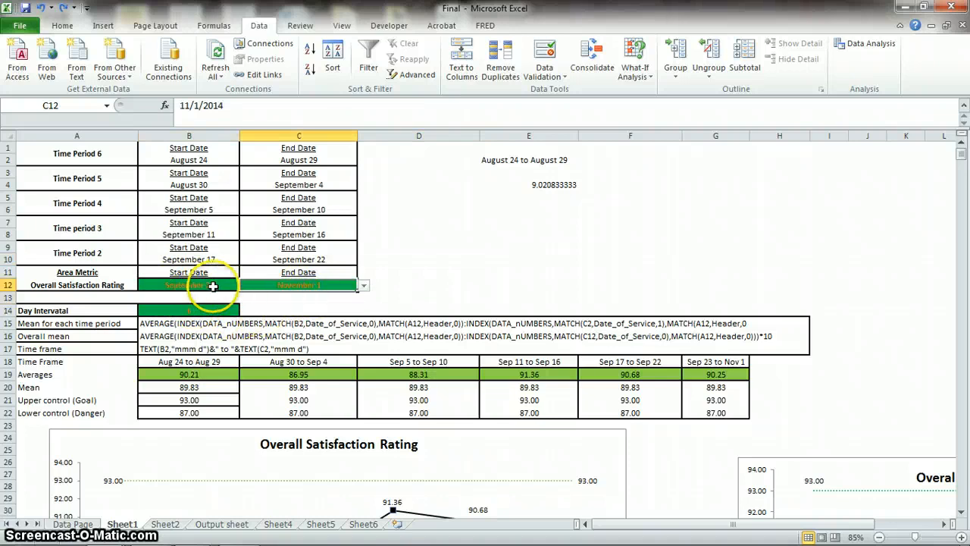
- Trace the Start Date formulas in column B from B10 up to B2 and return to the base date in B12
left_click(215, 259)
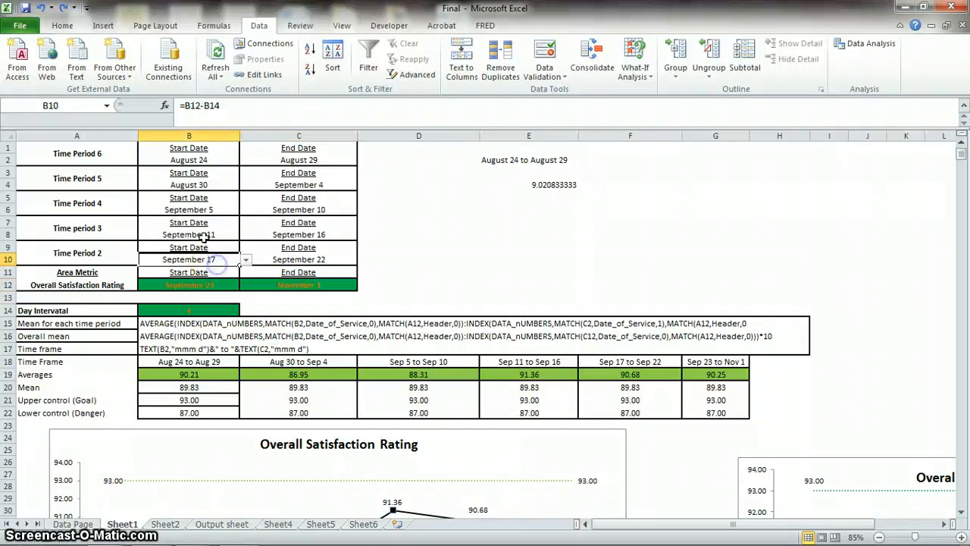
left_click(204, 232)
left_click(211, 201)
left_click(214, 191)
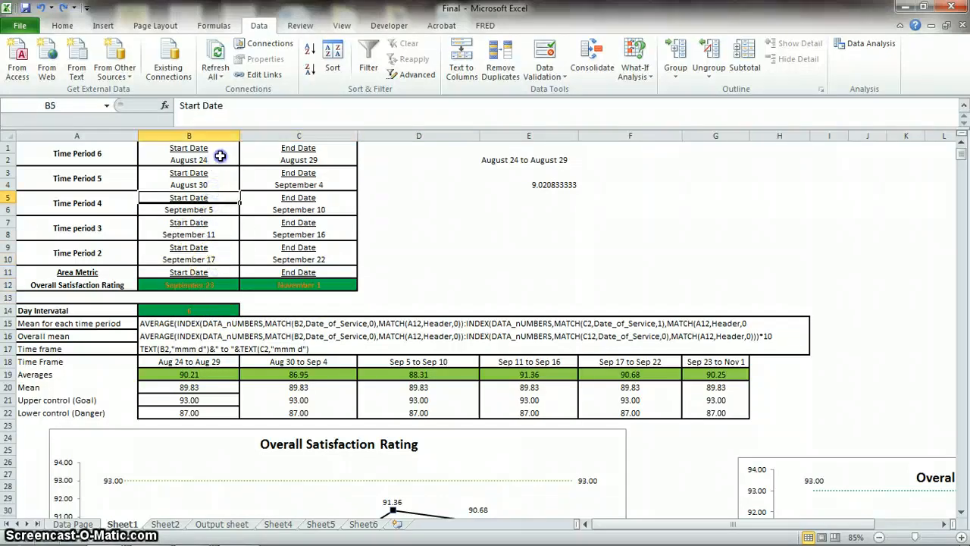
left_click(220, 156)
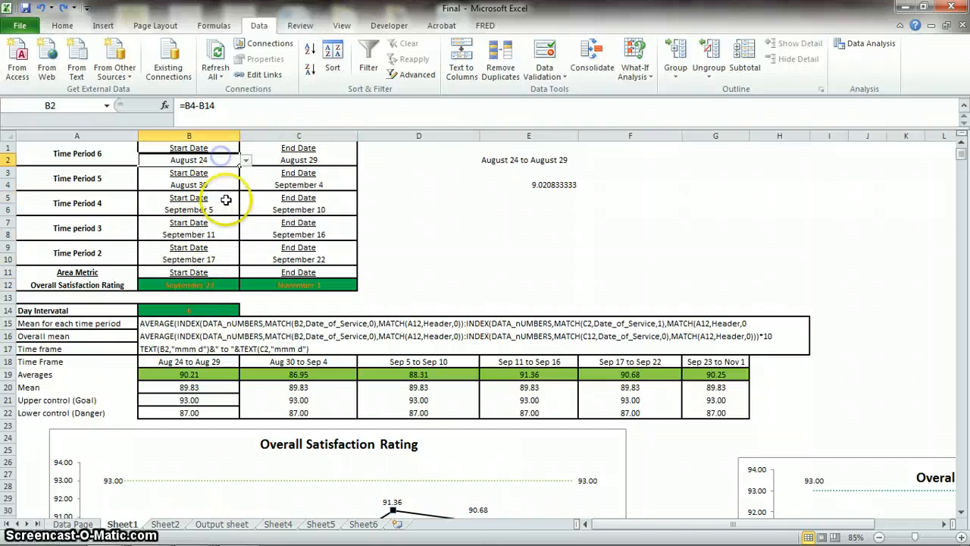
left_click(217, 284)
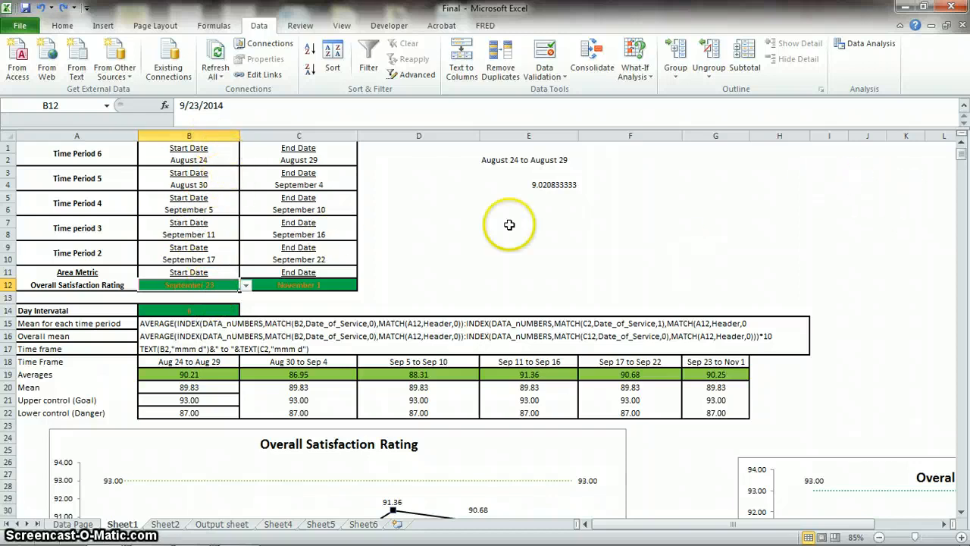
- Recheck the Start Date formulas of Time Periods 2, 3, 5 and 6 in column B
left_click(213, 157)
left_click(521, 273)
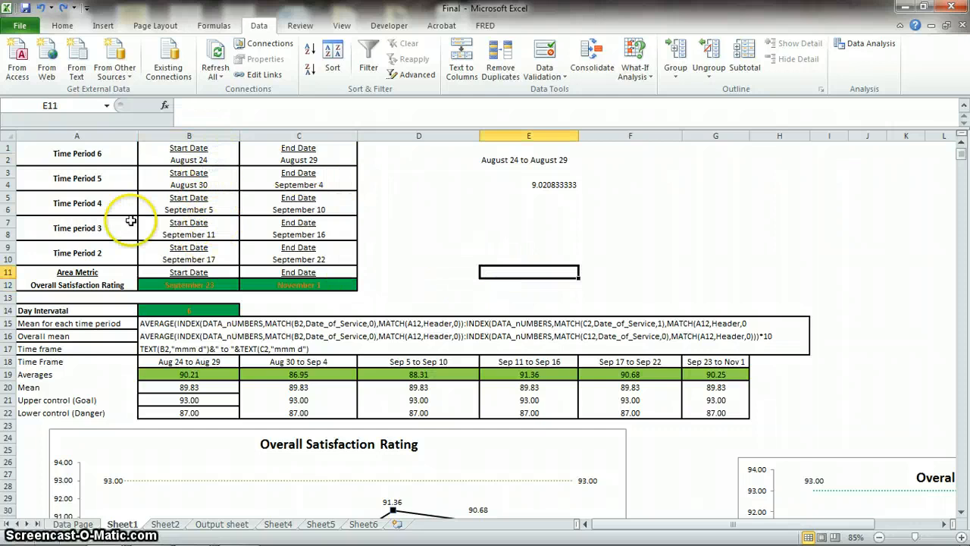
left_click(206, 262)
left_click(197, 235)
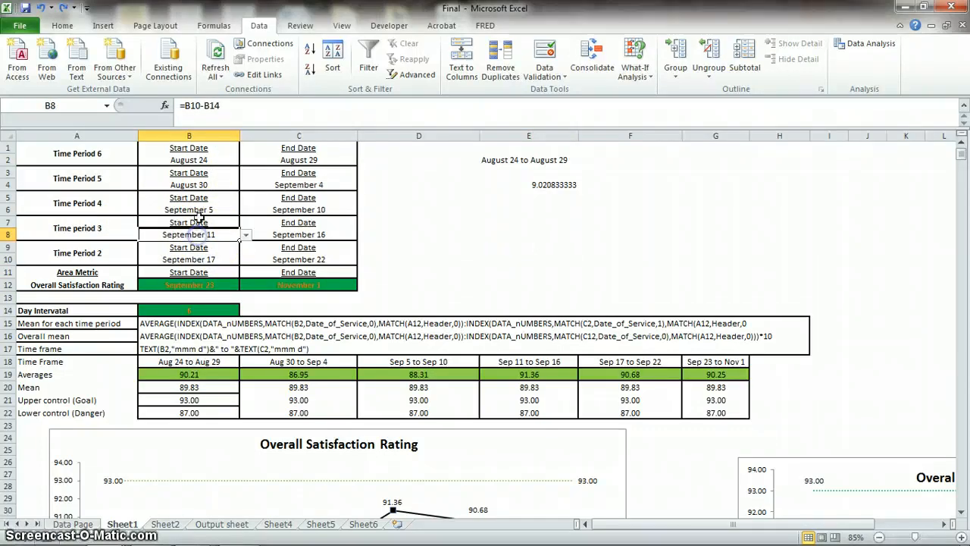
left_click(211, 189)
left_click(207, 160)
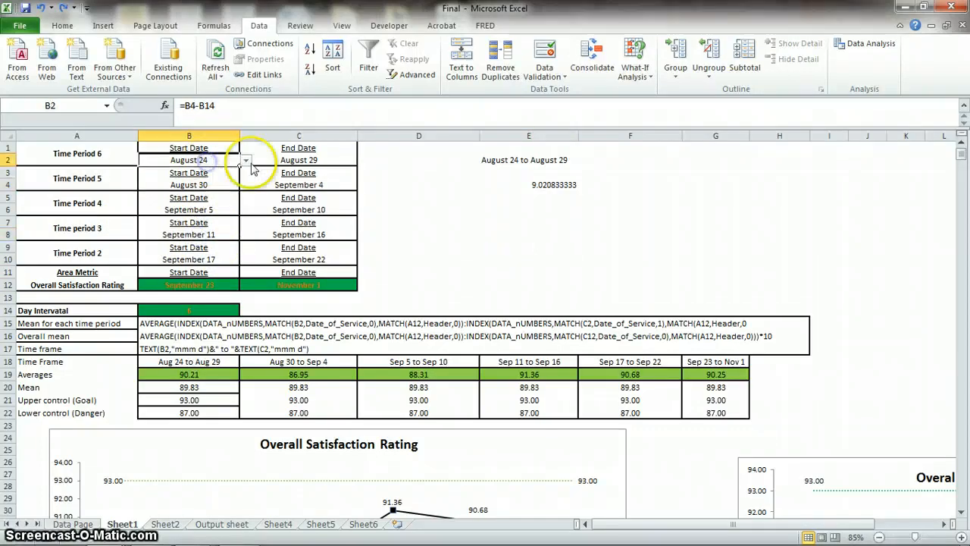
- Examine the End Date formulas in C2, C6 and C8 that combine each start date with the day interval
left_click(318, 162)
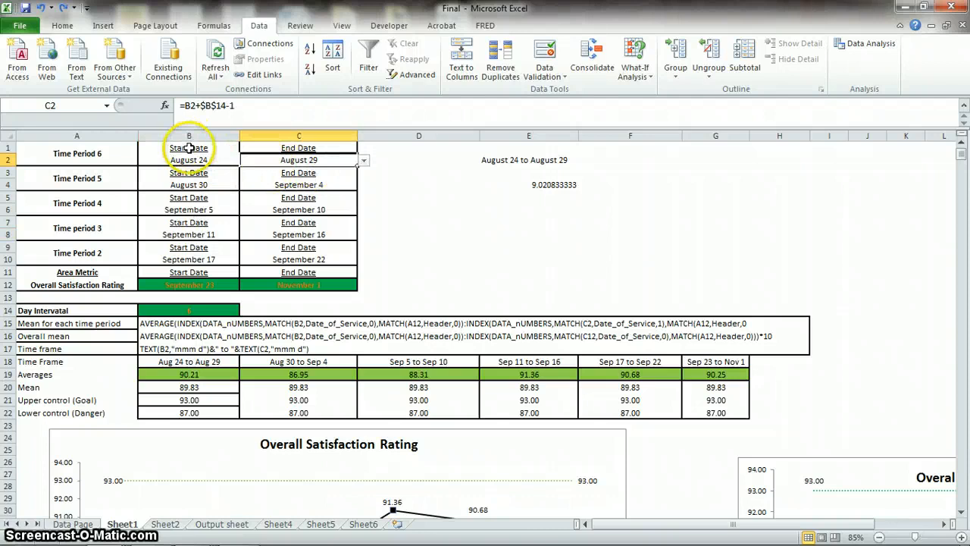
left_click(317, 189)
left_click(311, 210)
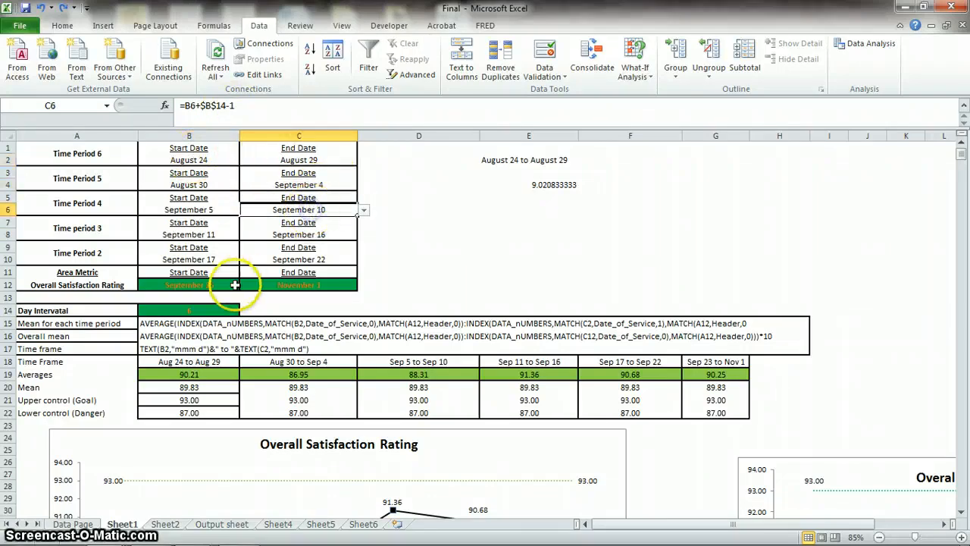
left_click(308, 236)
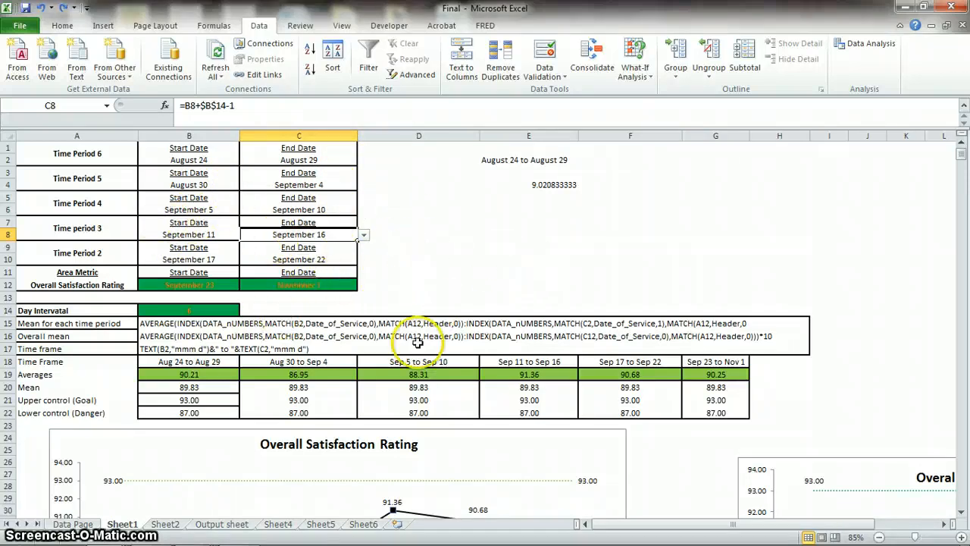
- Inspect the custom number format code of start date cell B2, then close the format settings without applying changes
left_click(191, 159)
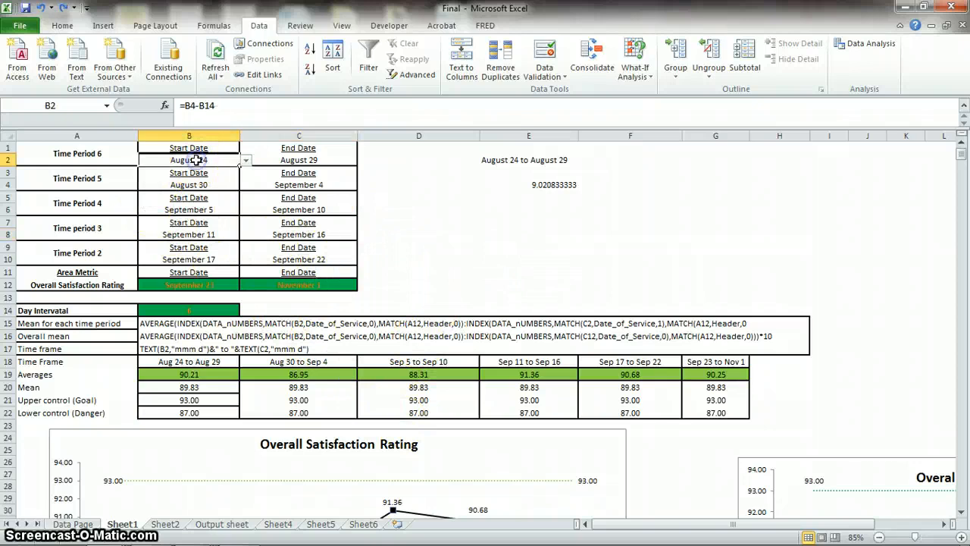
left_click(63, 25)
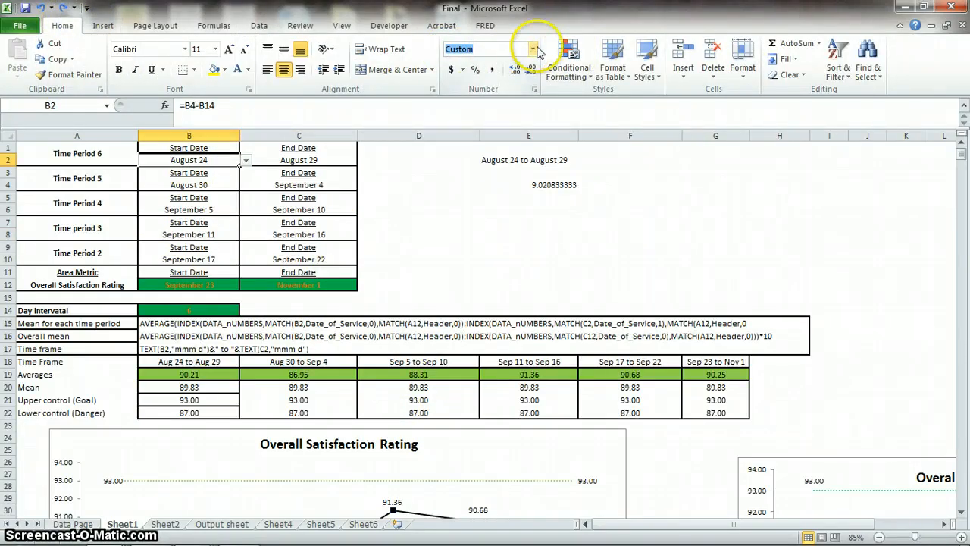
left_click(533, 50)
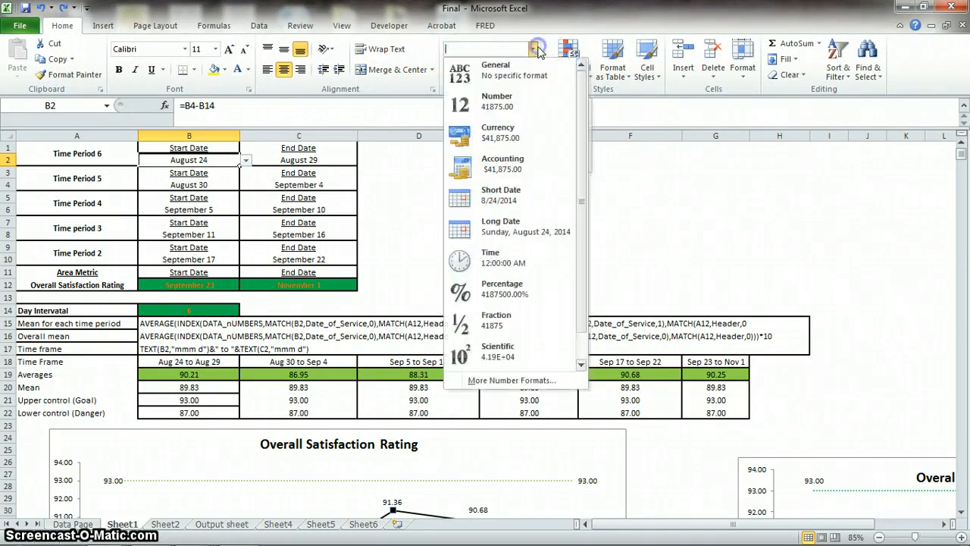
left_click(509, 380)
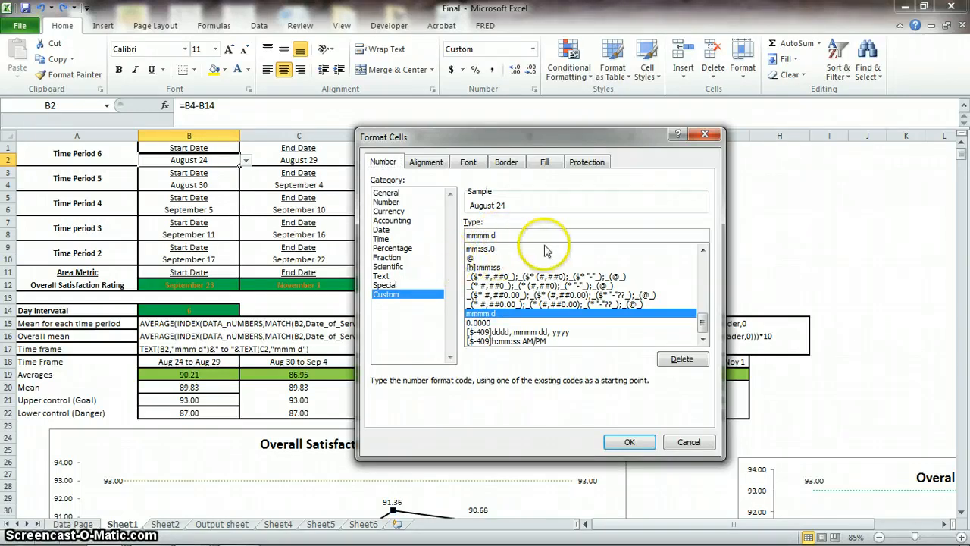
left_click(498, 236)
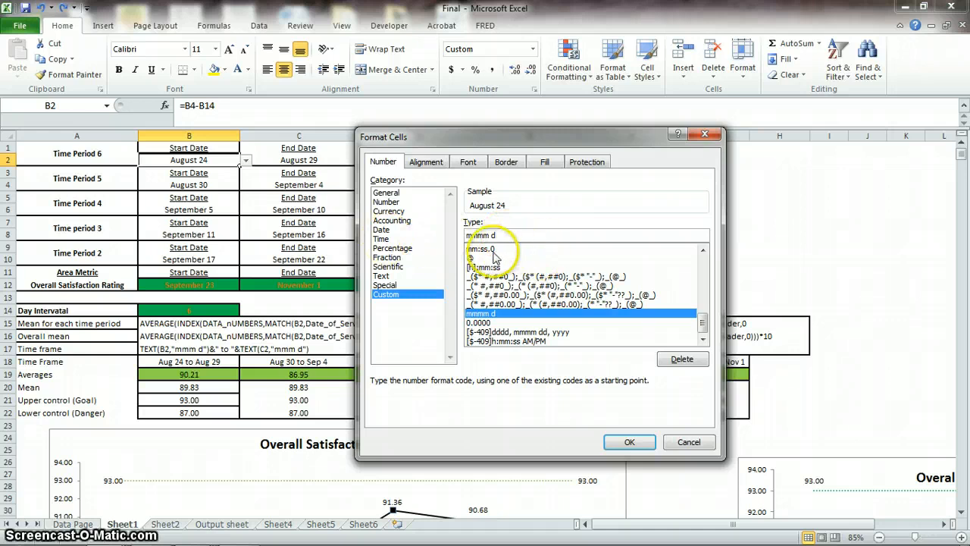
left_click(687, 441)
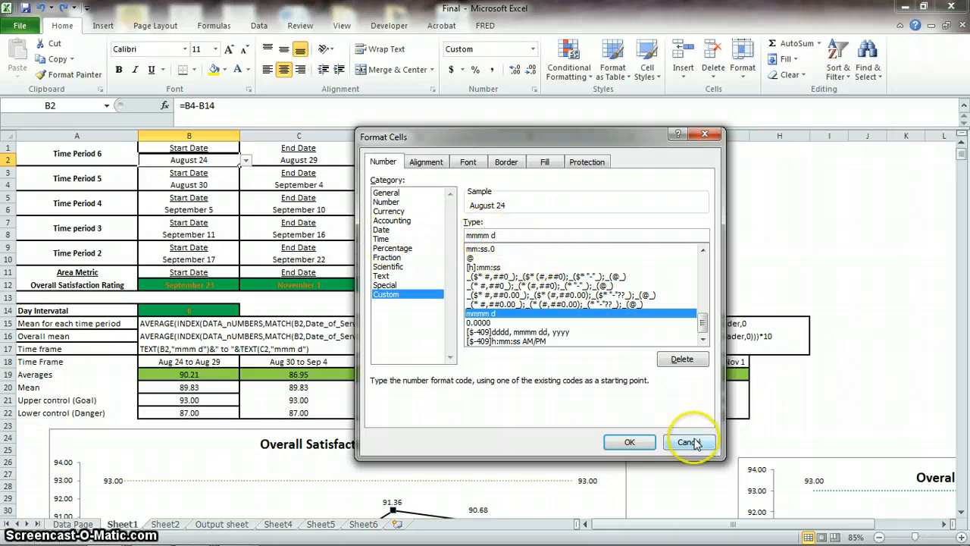
- Review the summary table B18:G22, then inspect the Time Frame formula in B18 and the Averages formula in B19
left_click(468, 195)
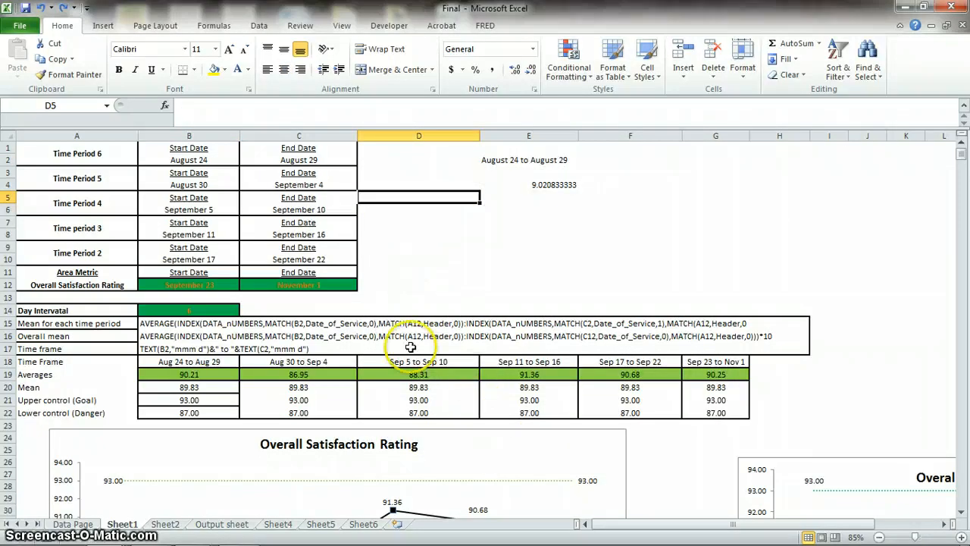
left_click(49, 362)
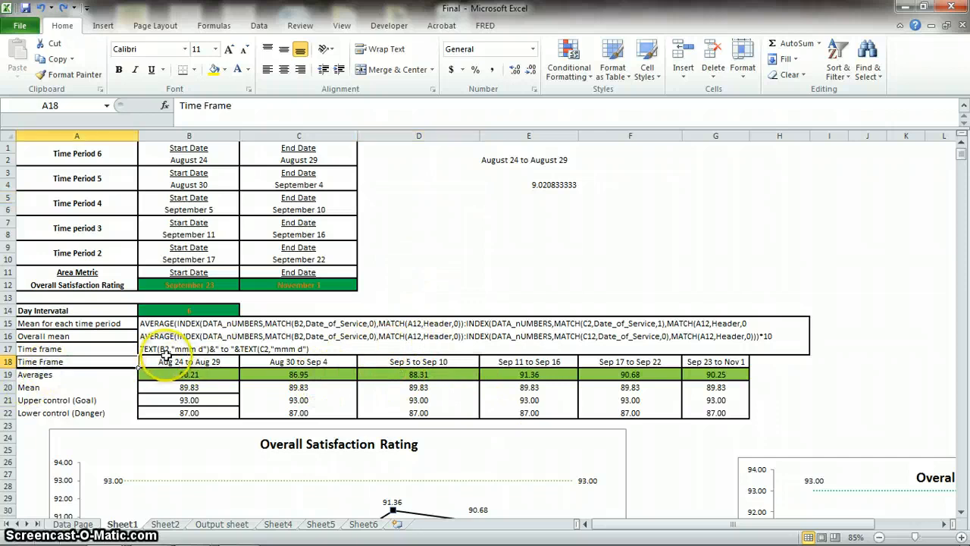
left_click_drag(177, 362, 708, 413)
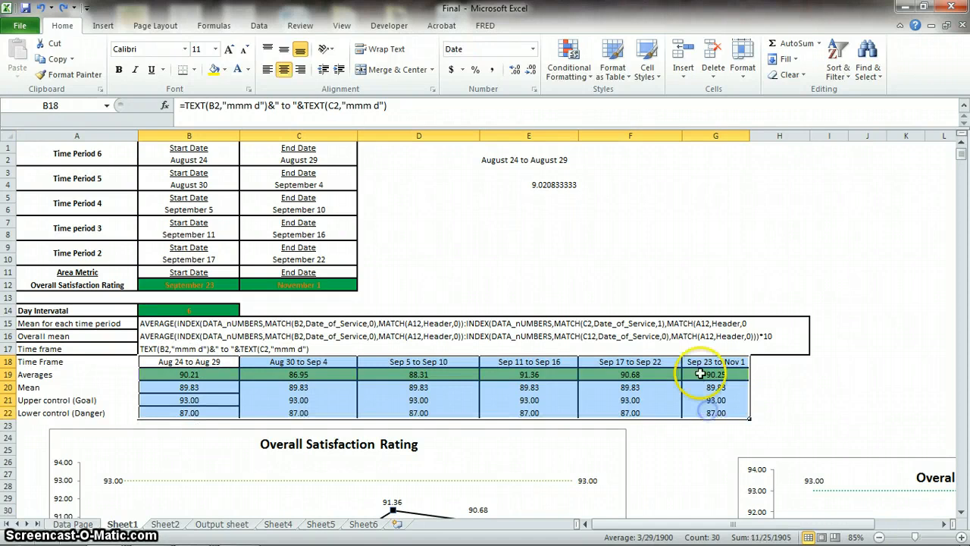
left_click(204, 365)
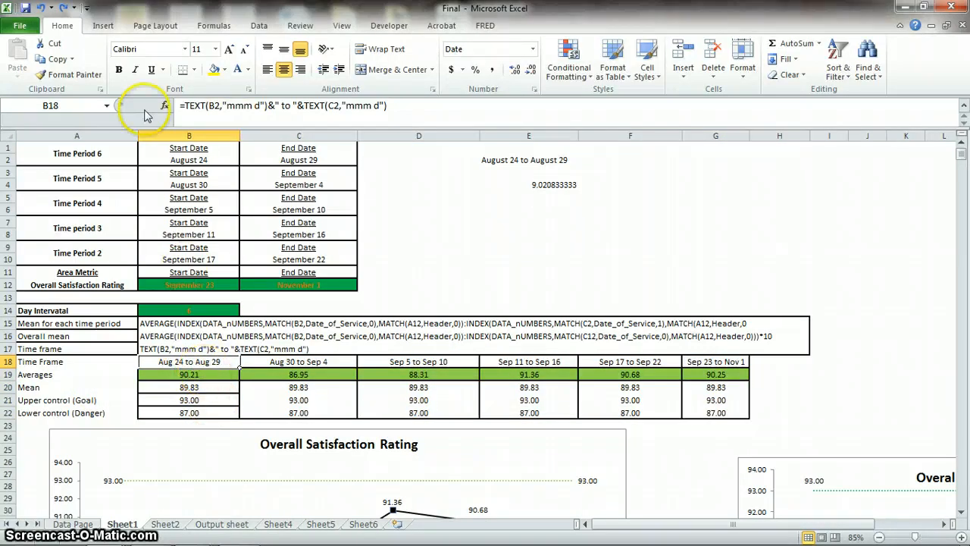
left_click(171, 376)
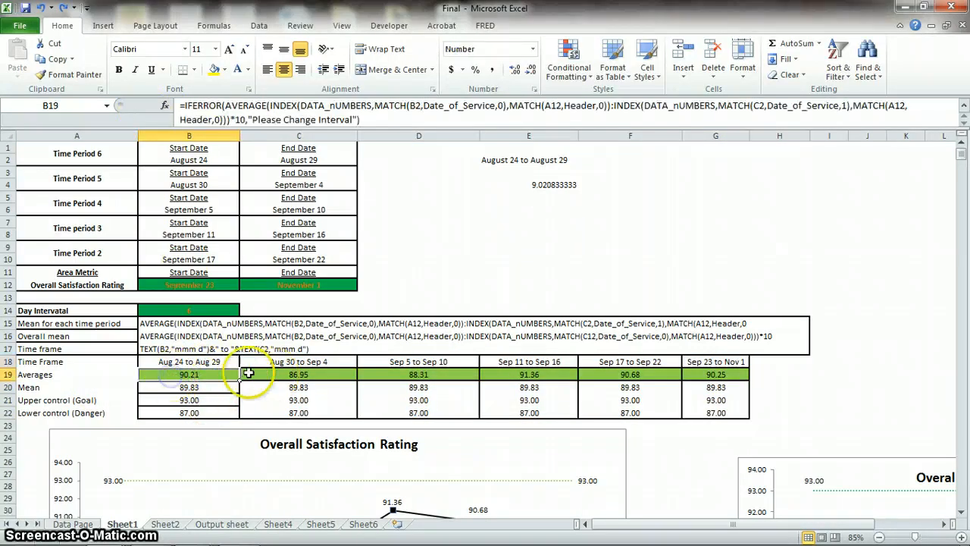
- Set the day interval in B14 to 8 and check the Overall Satisfaction Rating chart
left_click(200, 310)
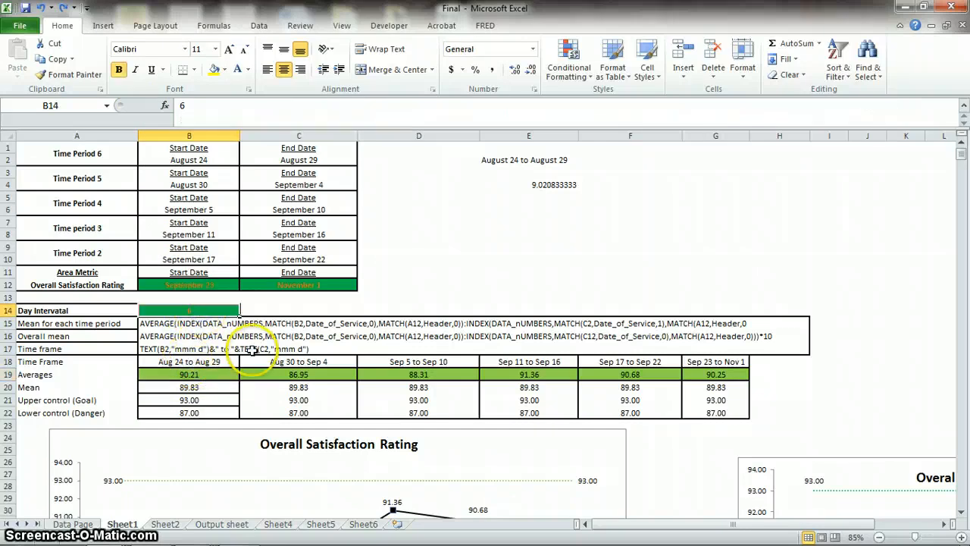
type("8")
left_click(403, 282)
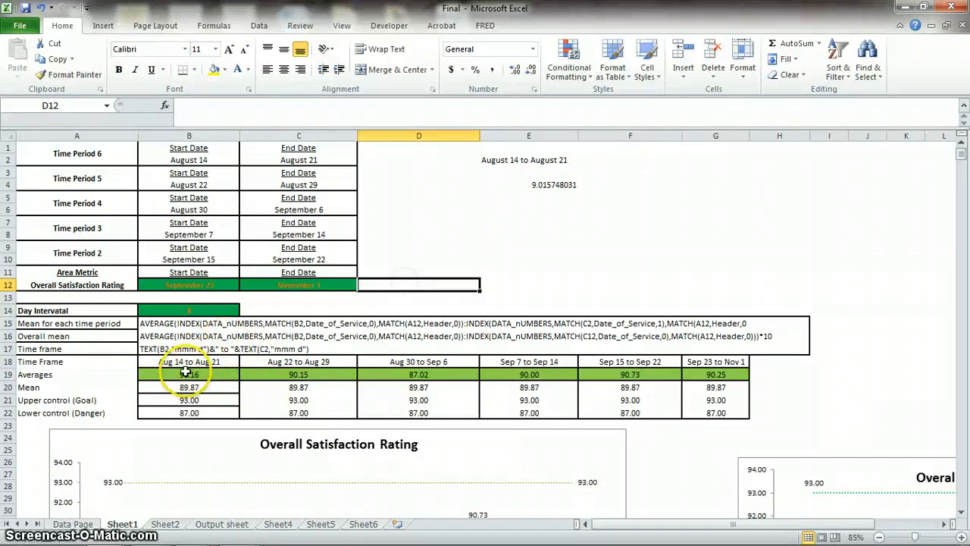
scroll(278, 351, "down", 3)
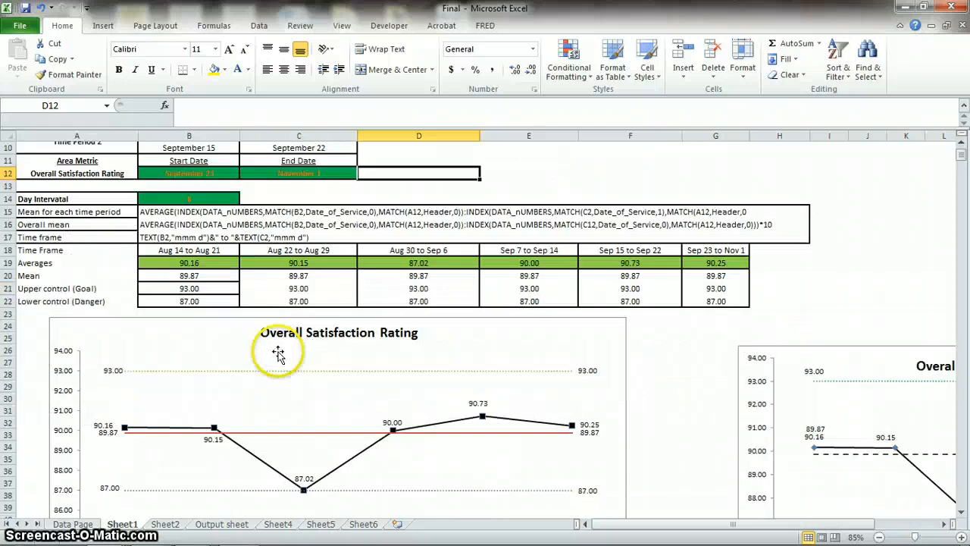
scroll(278, 351, "up", 3)
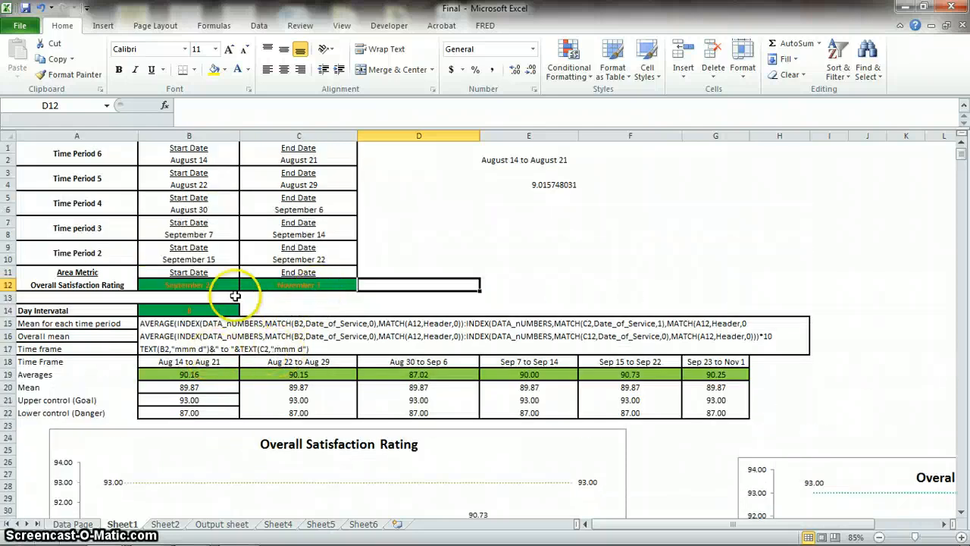
- Examine how the Time Frame formula in B18 joins the start and end dates with TEXT and " to "
left_click(209, 361)
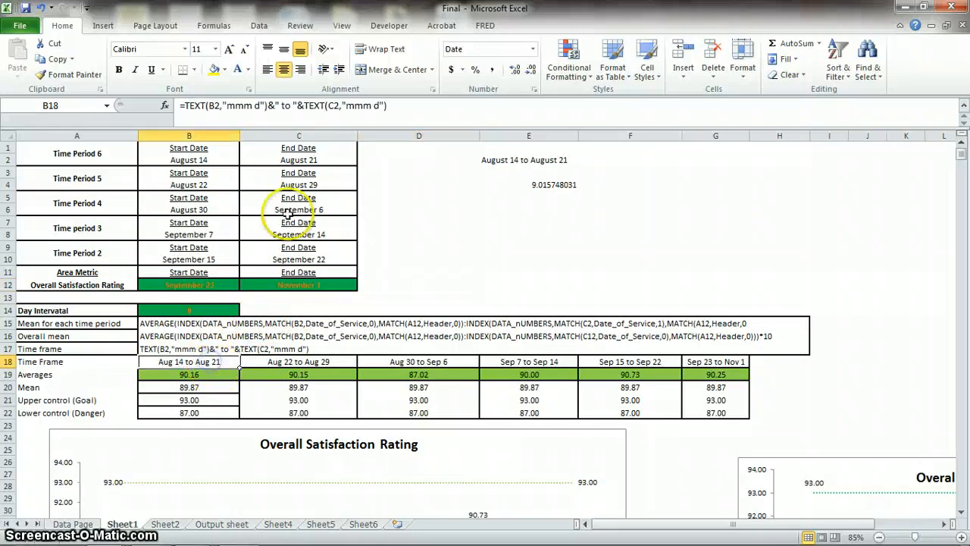
left_click(214, 105)
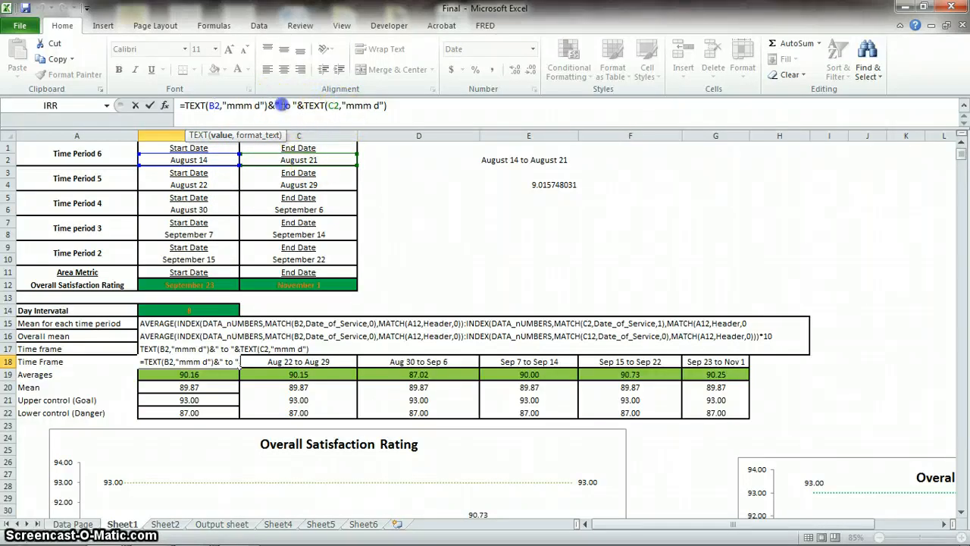
left_click_drag(294, 107, 295, 107)
left_click(454, 107)
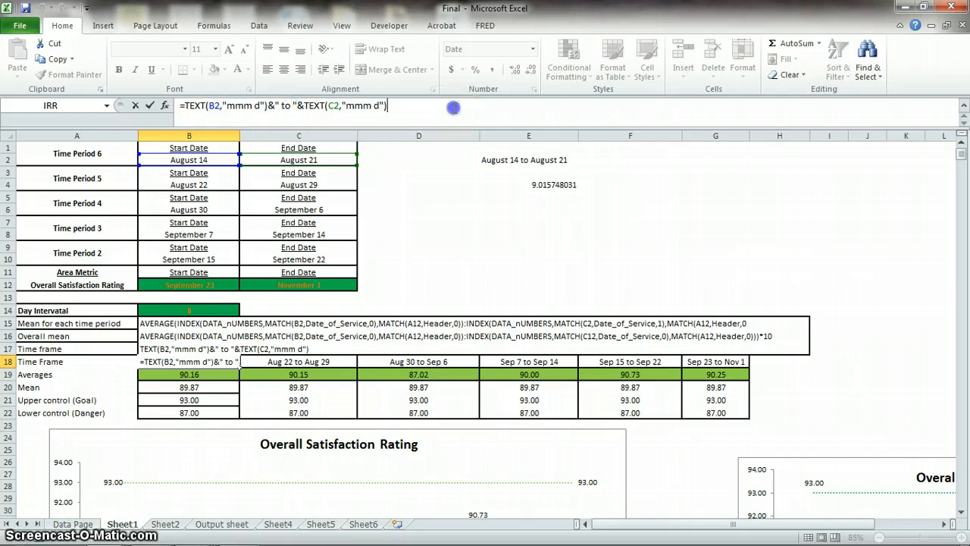
key("Tab")
- Trace the date references of the remaining Time Frame formulas one by one from C18 to G18
left_click(452, 107)
key("Tab")
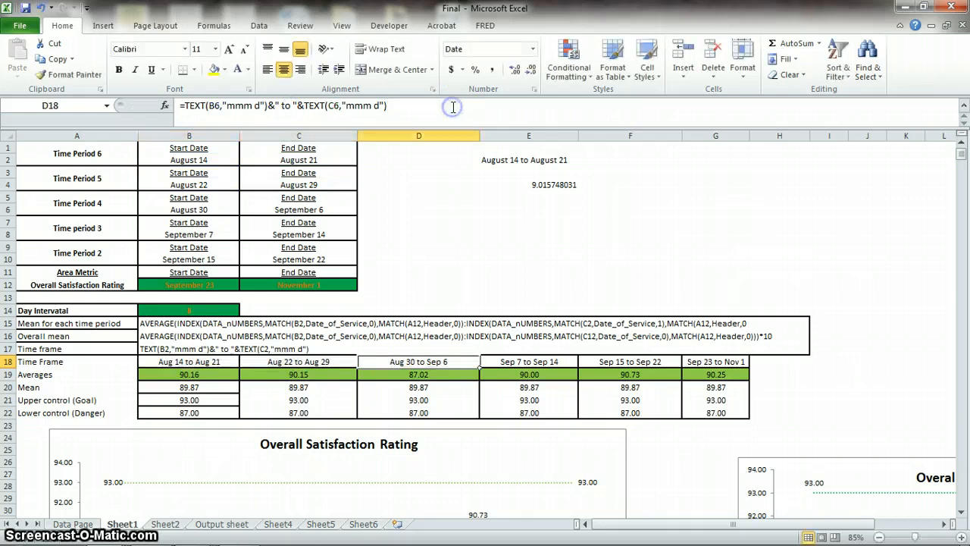
left_click(453, 107)
key("Tab")
left_click(452, 107)
key("Tab")
left_click(452, 107)
key("Tab")
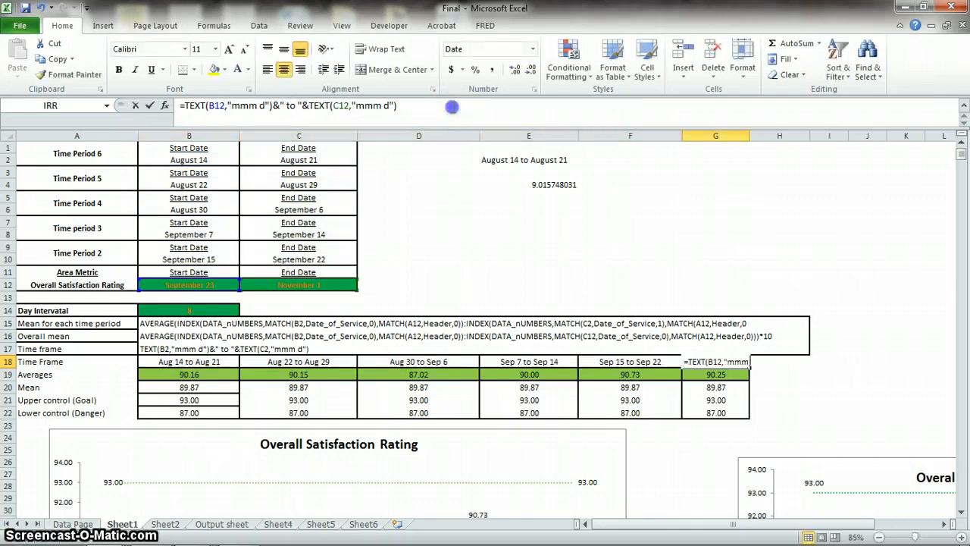
left_click(453, 107)
key("Tab")
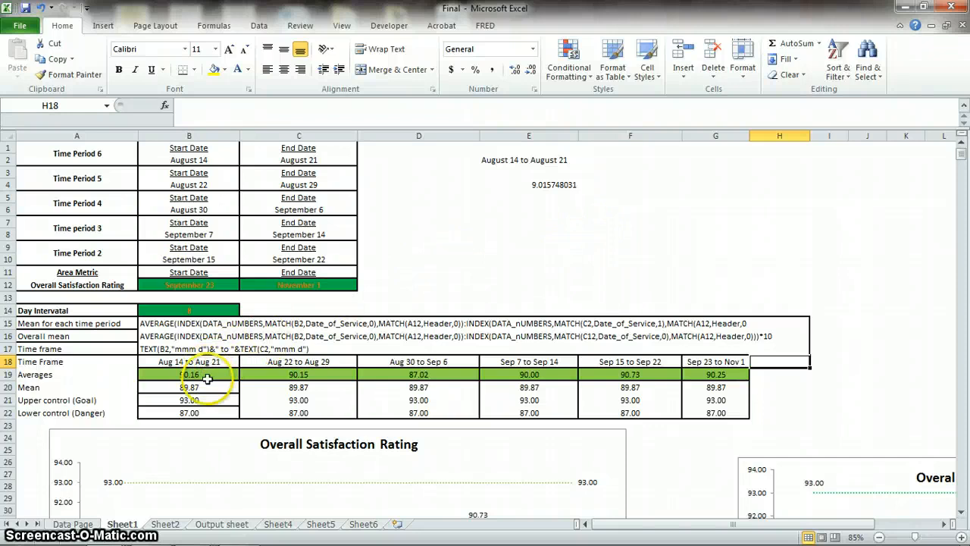
- Examine the first Averages formula in B19, including its IFERROR wrapper, without changing it
left_click(80, 374)
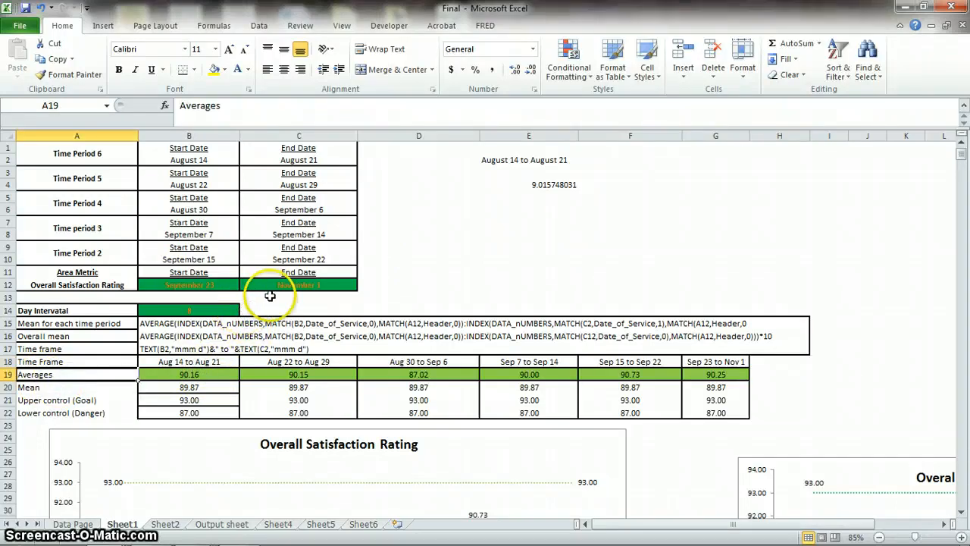
left_click(485, 250)
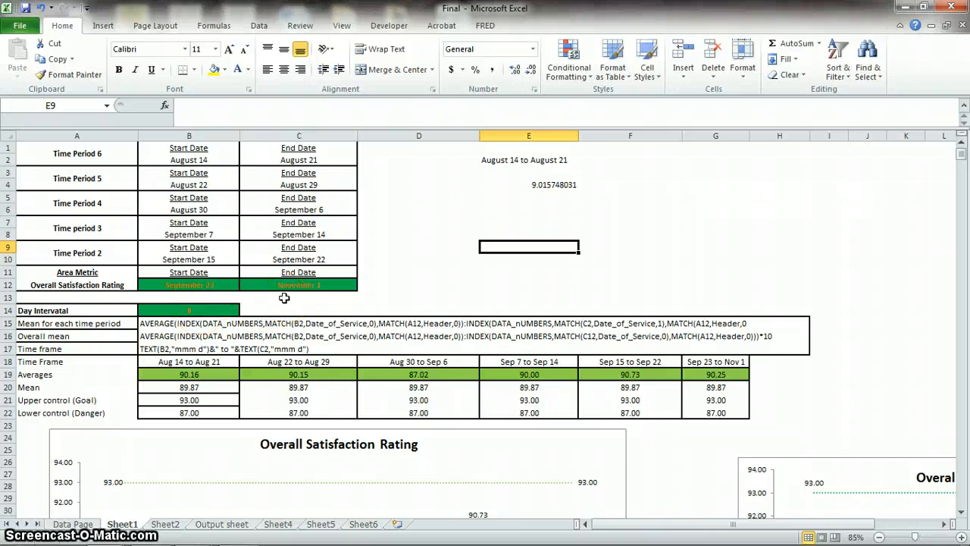
left_click(190, 374)
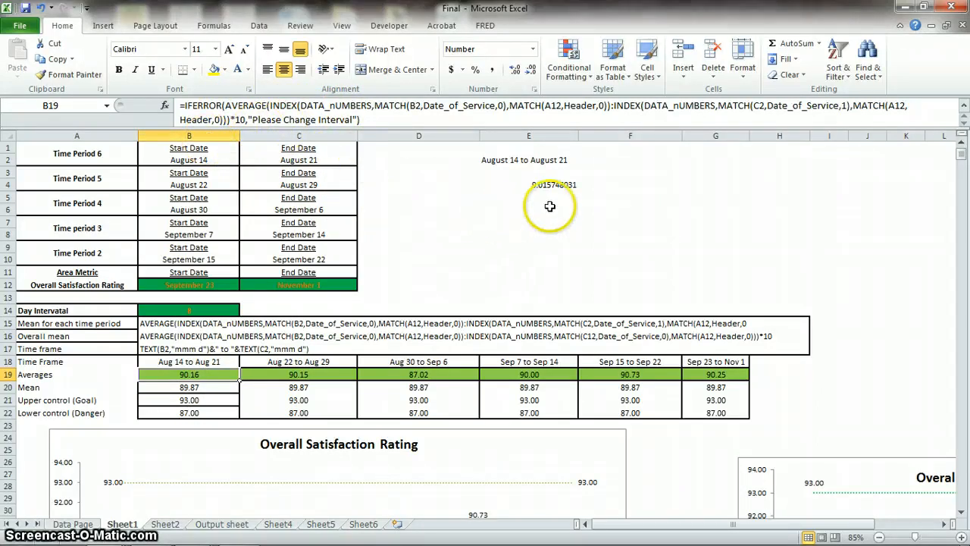
type("`")
key("Escape")
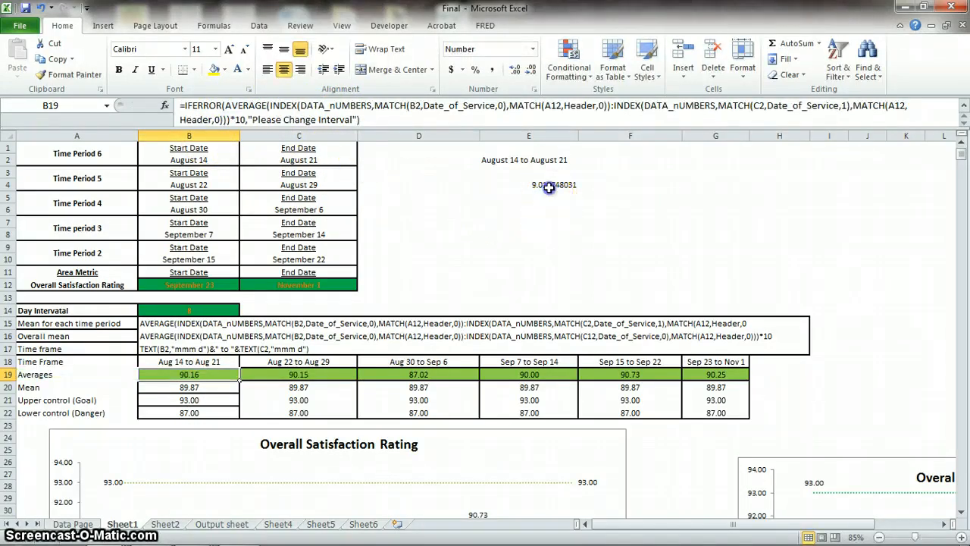
- Examine how the AVERAGE formula in E4 builds its range from two INDEX functions
left_click(549, 186)
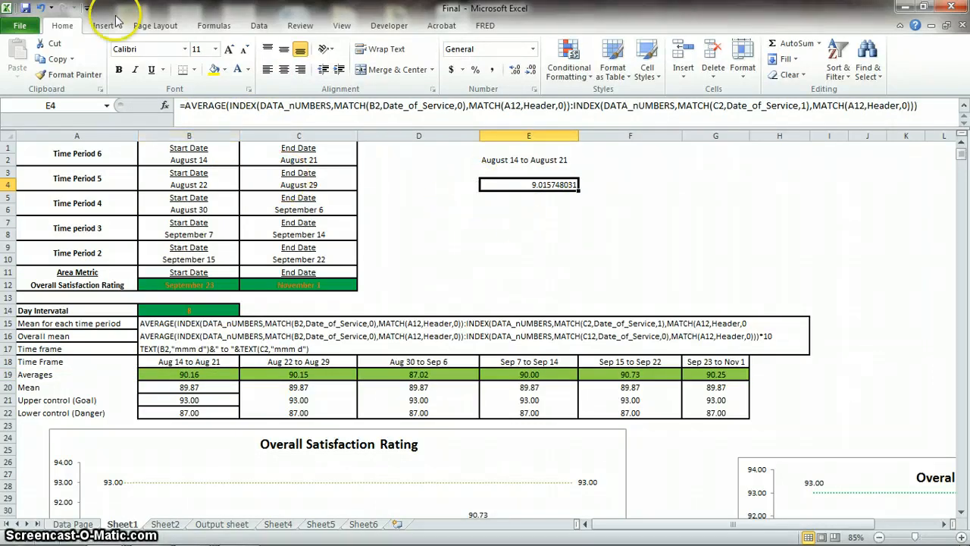
left_click(230, 105)
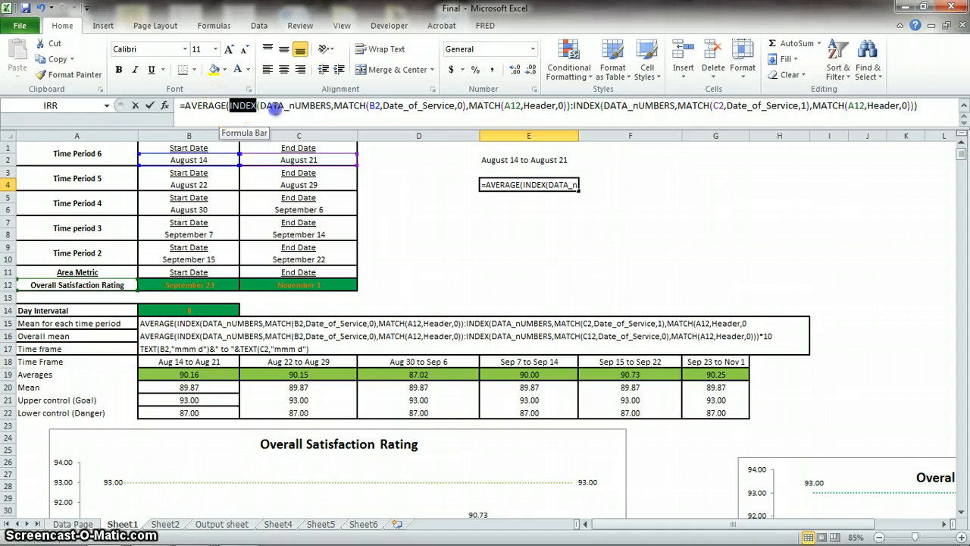
left_click_drag(274, 110, 479, 108)
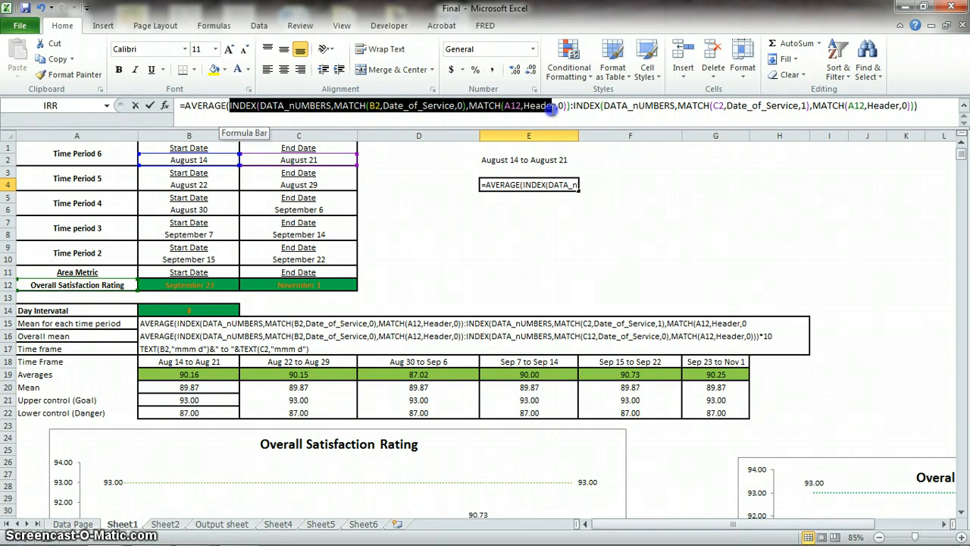
left_click_drag(552, 110, 267, 108)
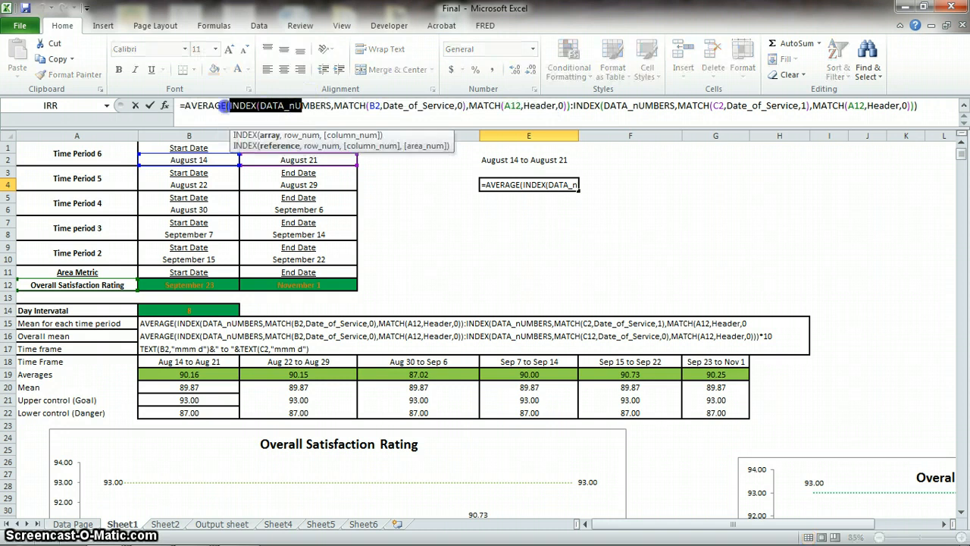
left_click(229, 106)
left_click_drag(279, 107, 919, 107)
left_click(282, 107)
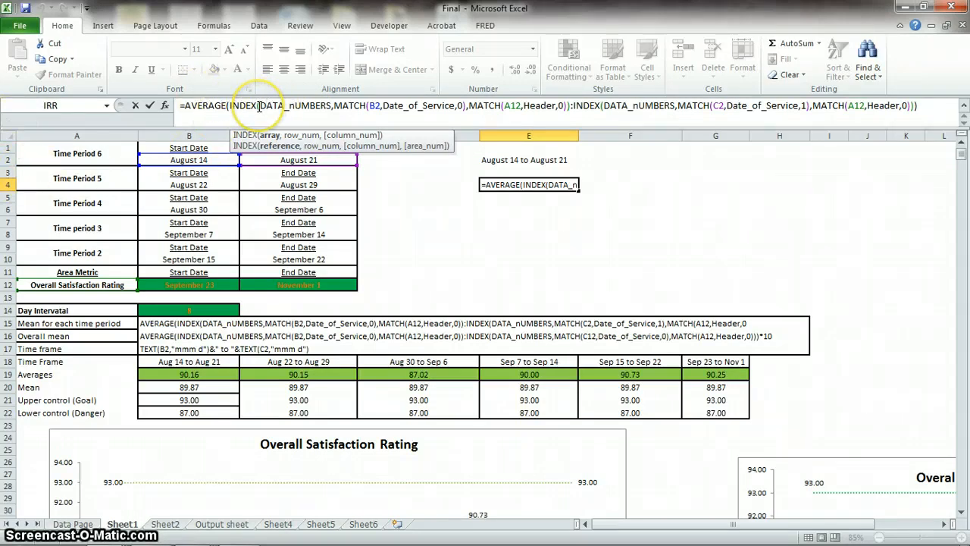
- Inspect the DATA_nUMBERS array and the row MATCH on B2 and Date_of_Service in E4, leaving the formula as it is
left_click_drag(259, 106, 331, 108)
left_click(330, 108)
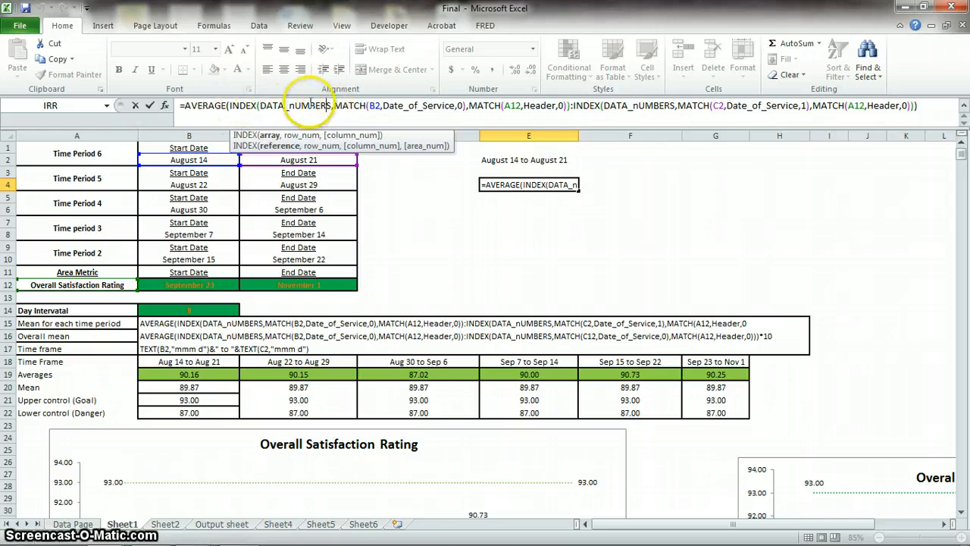
left_click(353, 108)
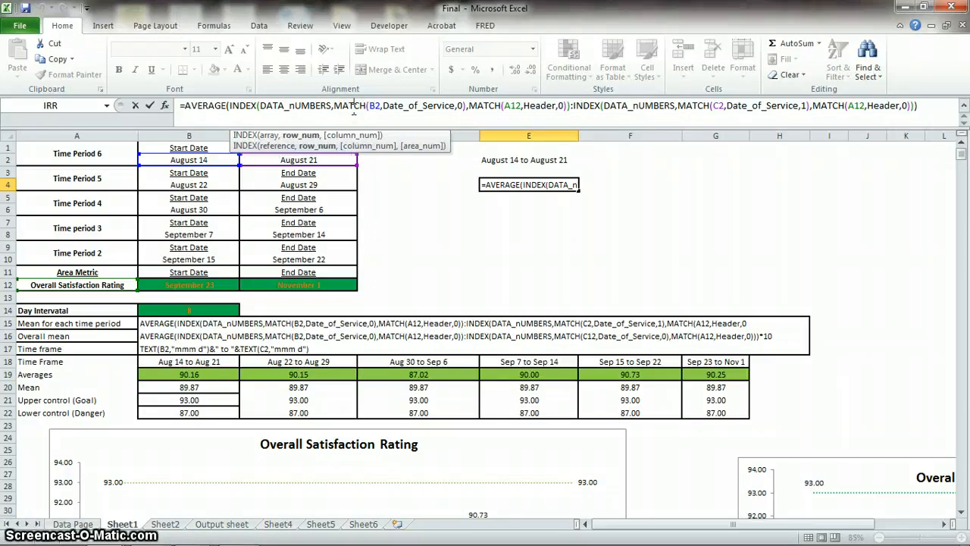
left_click(370, 108)
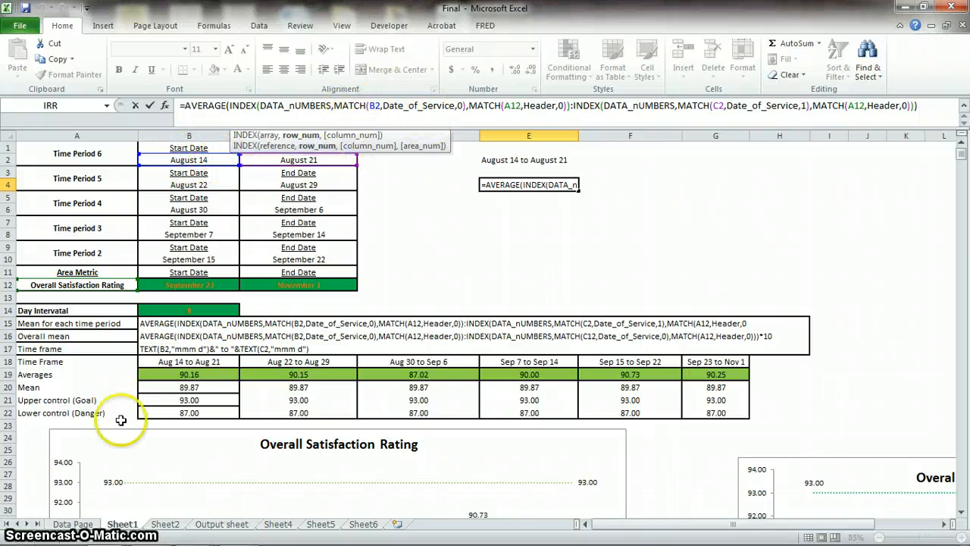
mouse_move(109, 515)
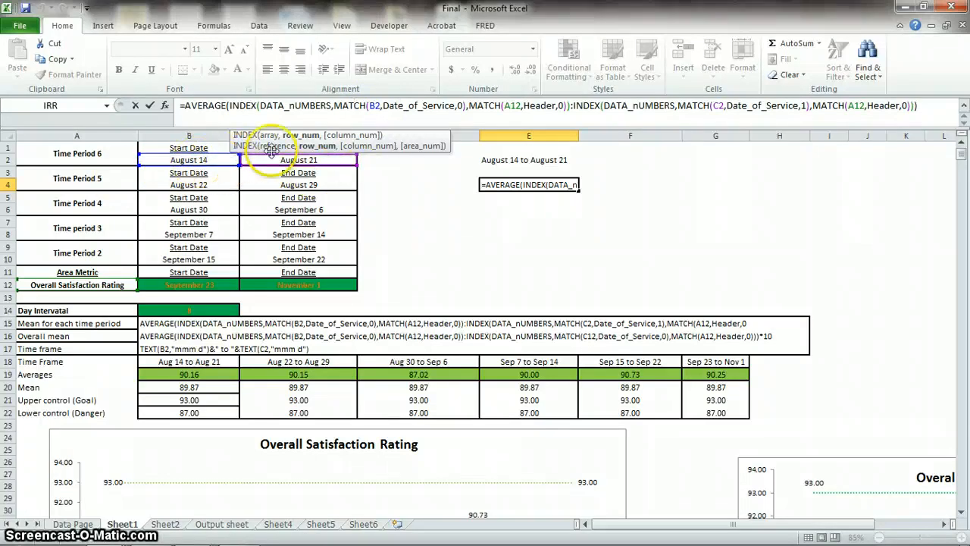
left_click(404, 105)
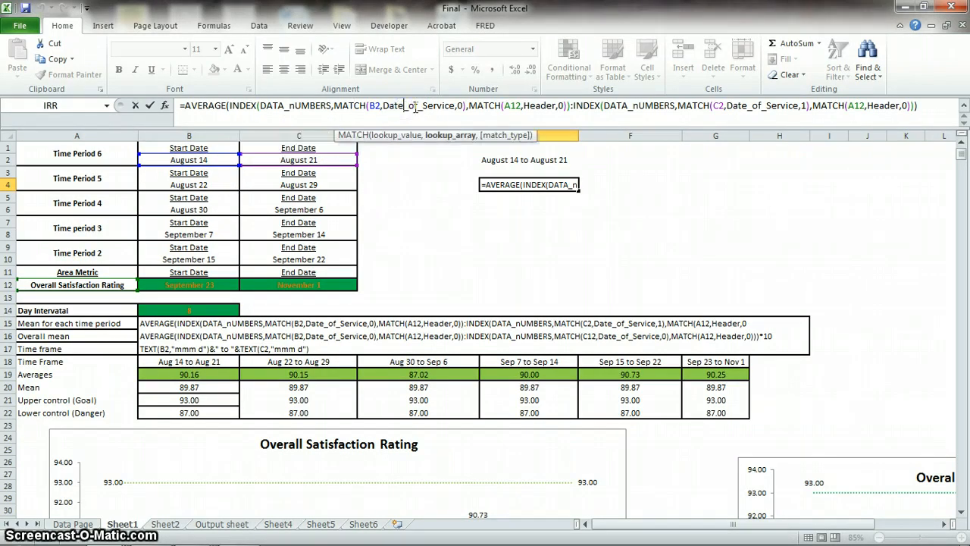
key("ctrl+Return")
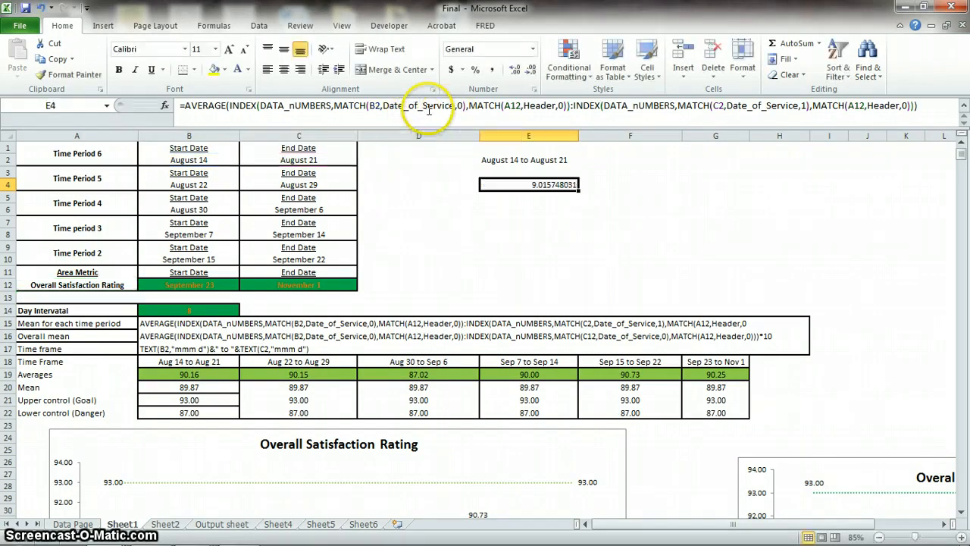
- Check the Date_of_Service lookup range from E4 against the Date of Service column on Data Page, then return to Sheet1
left_click(423, 107)
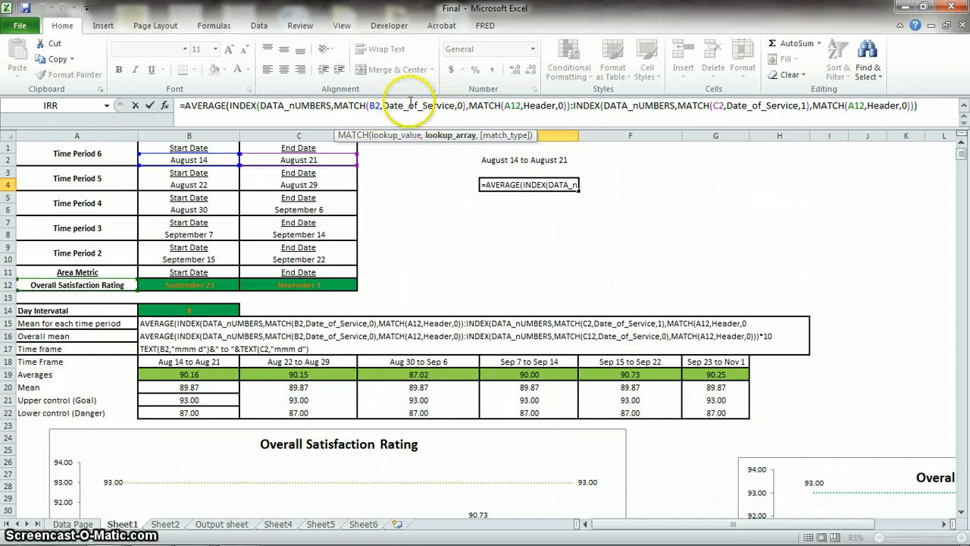
key("Escape")
left_click(73, 524)
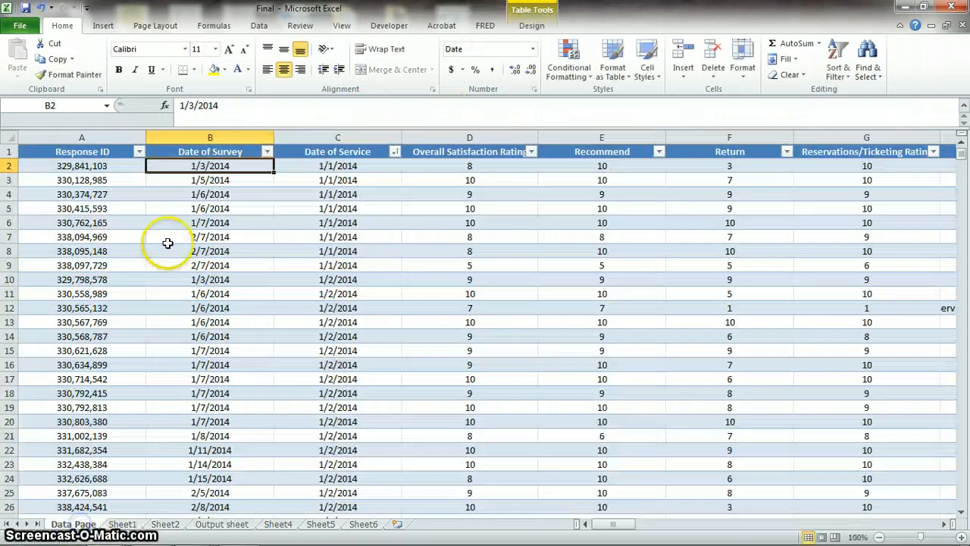
left_click(347, 164)
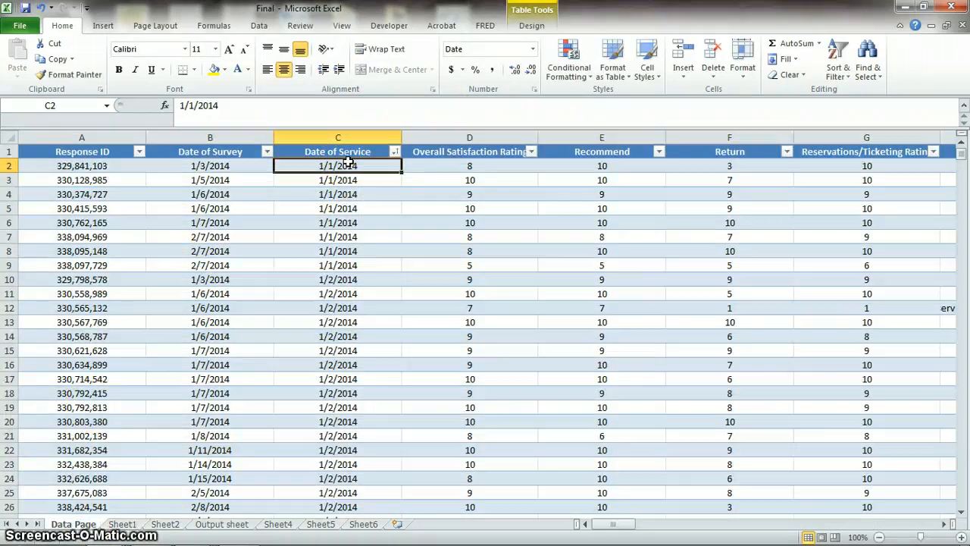
key("ctrl+shift+Down")
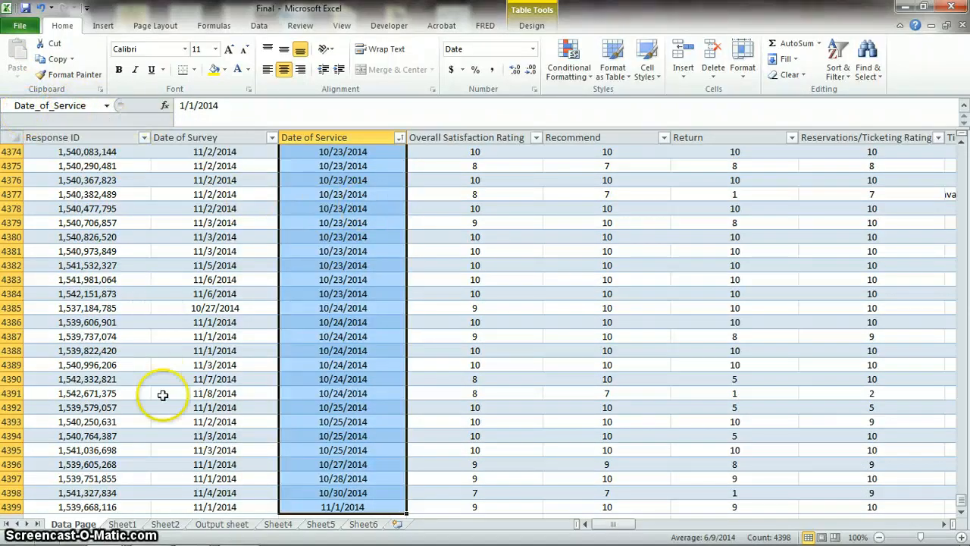
left_click(121, 523)
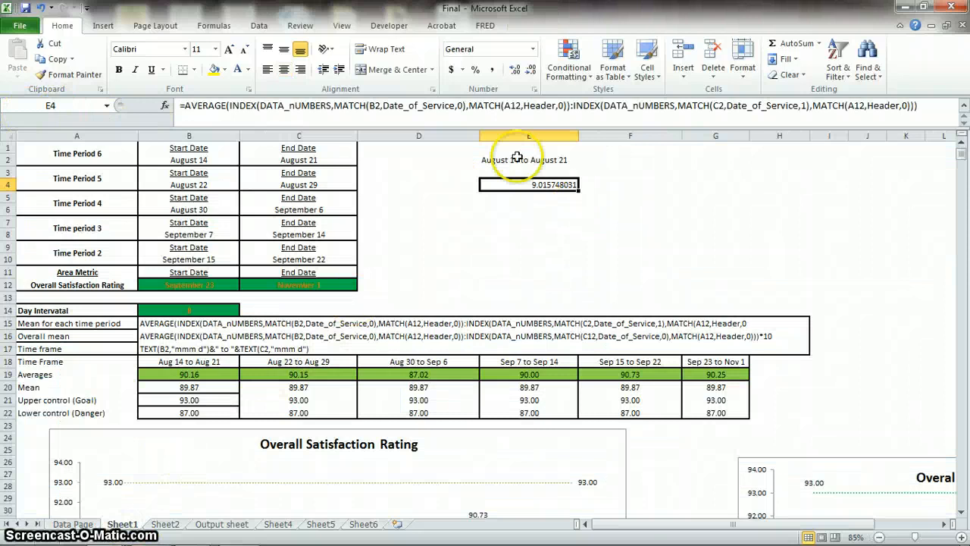
- Inspect the exact-match argument of the Date_of_Service MATCH and the column MATCH on A12 and Header in E4, leaving the formula as it is
left_click(445, 106)
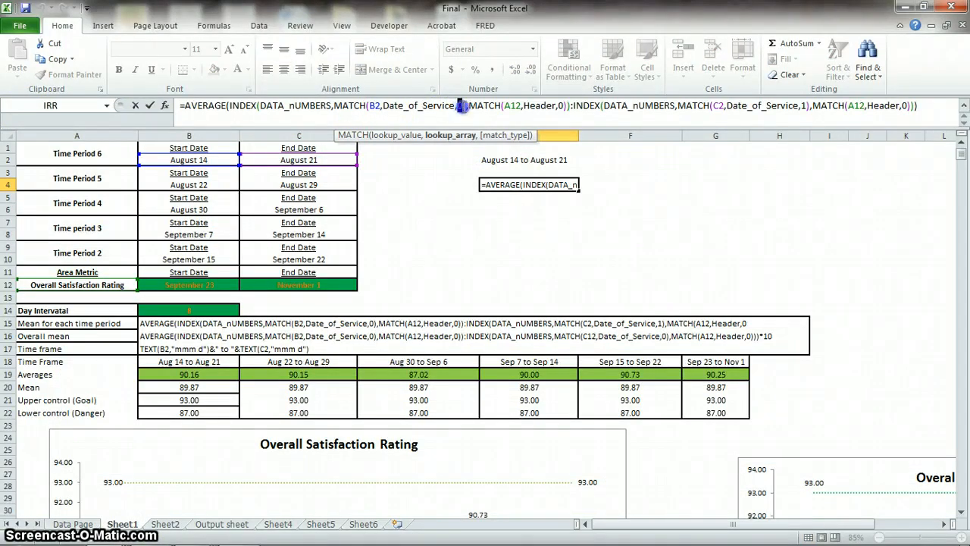
double_click(460, 106)
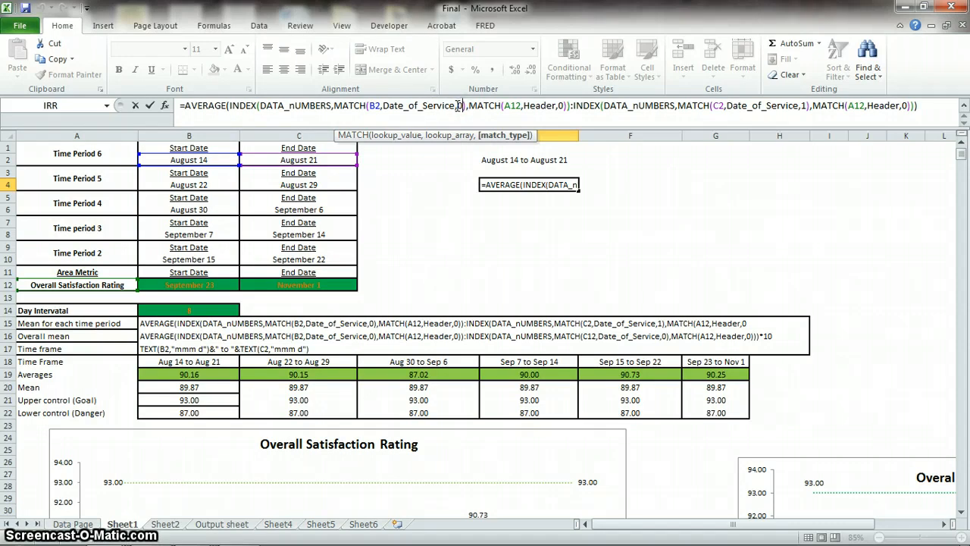
left_click(462, 107)
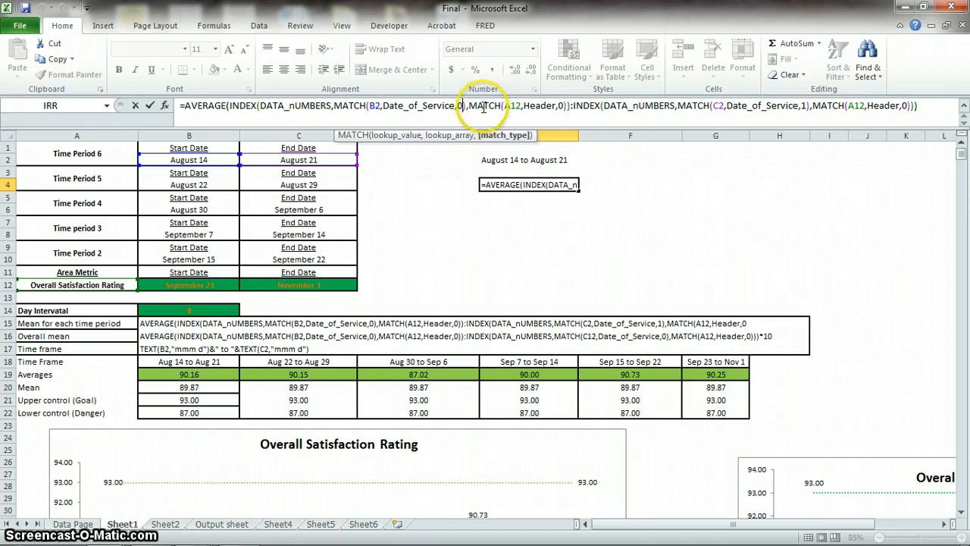
left_click(482, 106)
left_click(516, 106)
left_click(549, 108)
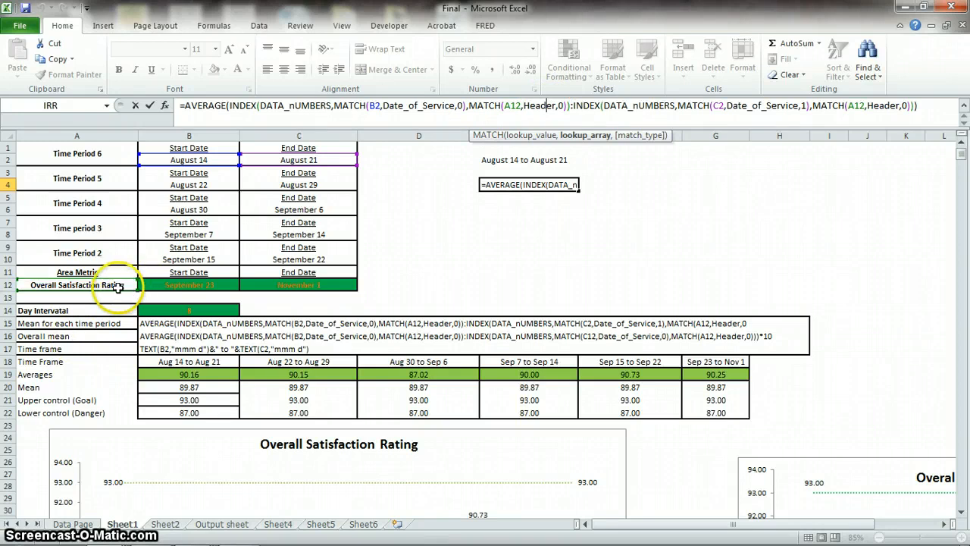
key("ctrl+Return")
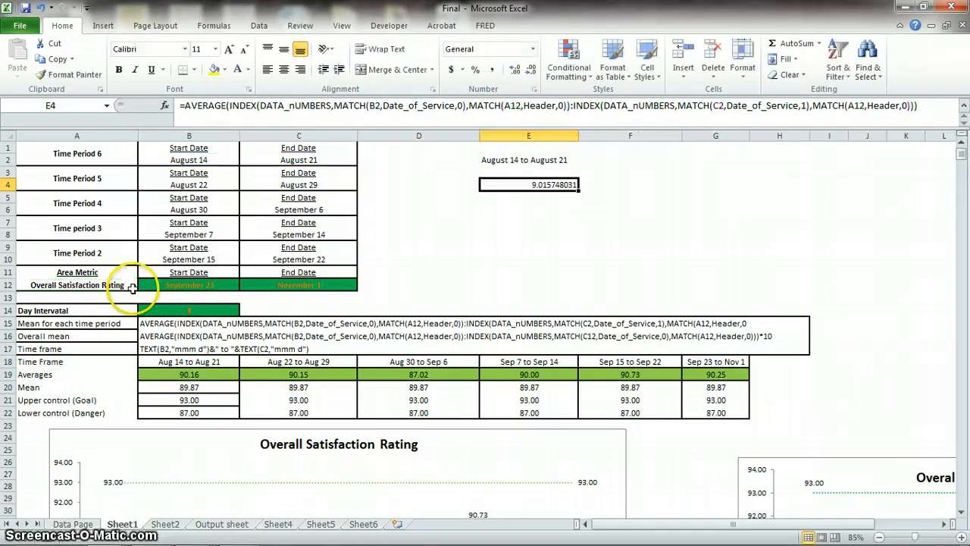
- Switch the area metric in A12 to Transportation Rating and look over the averages table and chart
left_click(132, 286)
left_click(142, 287)
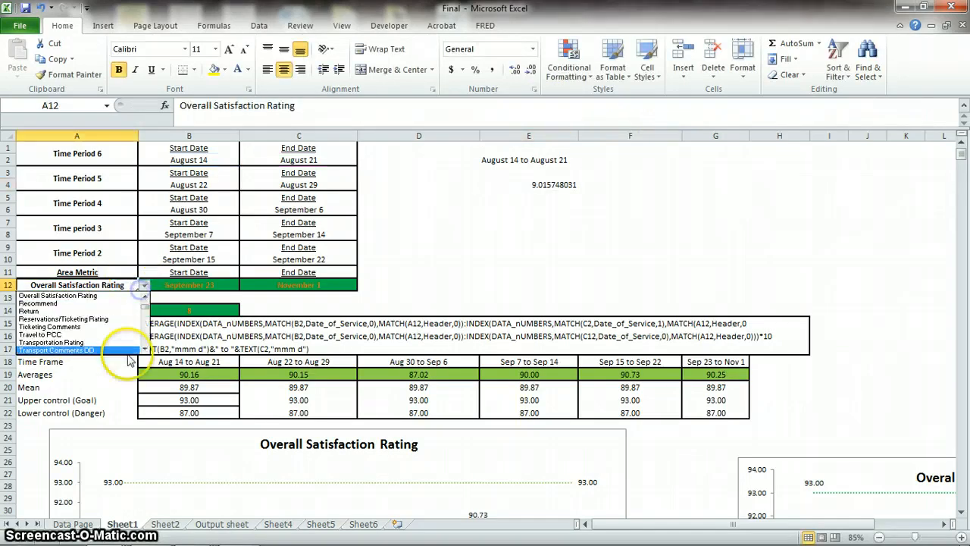
left_click(137, 344)
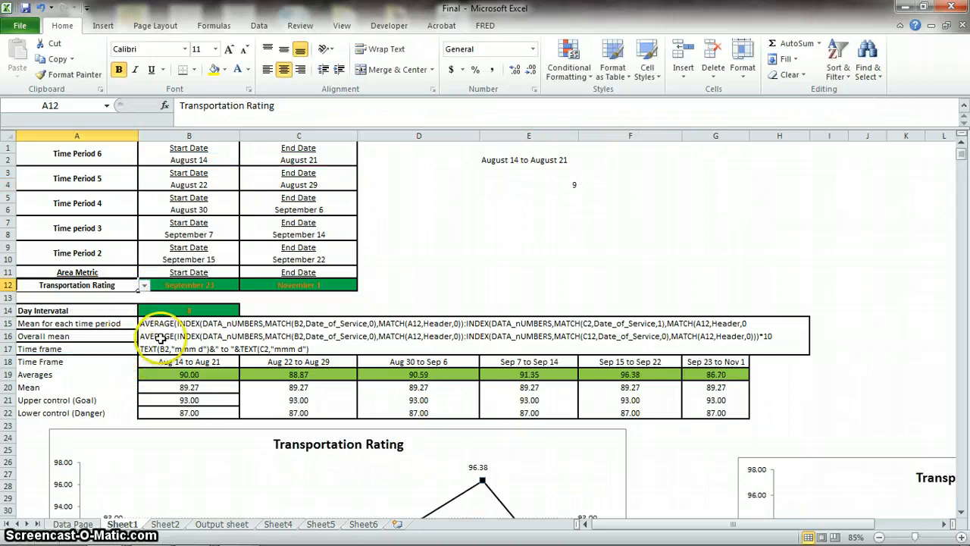
scroll(343, 307, "down", 3)
scroll(342, 307, "up", 3)
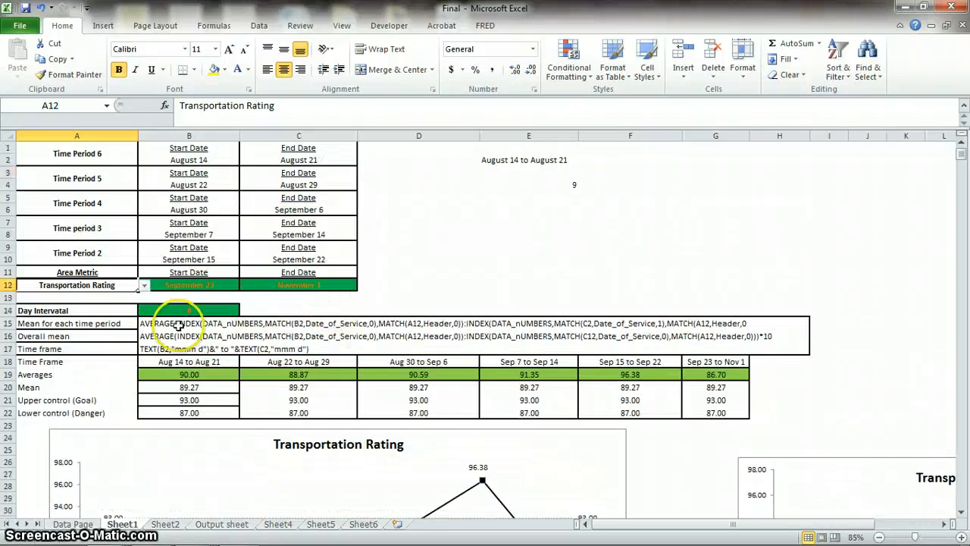
- Check the date label formula in E2 and the average in E4, and restore A12 to Overall Satisfaction Rating
left_click(494, 162)
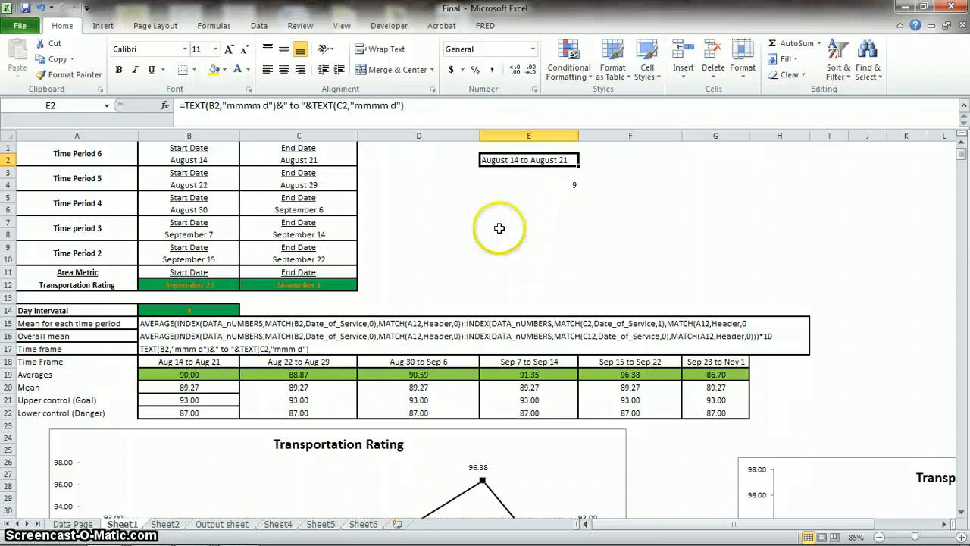
scroll(466, 293, "down", 2)
scroll(421, 270, "up", 2)
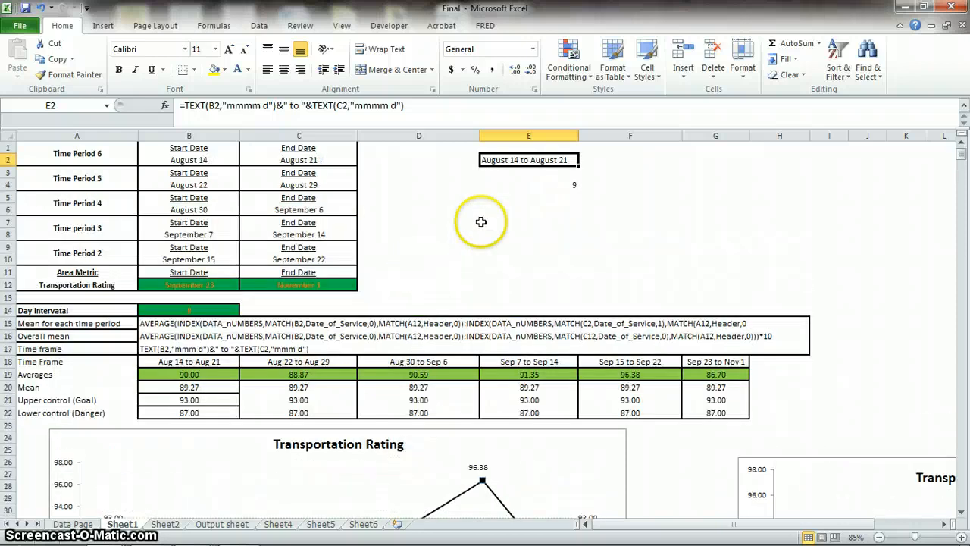
left_click(516, 183)
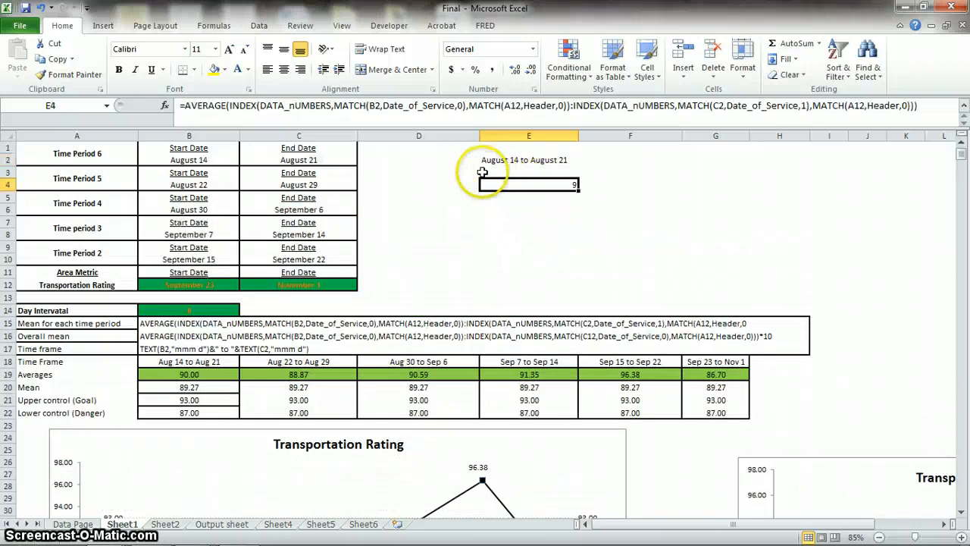
left_click(554, 194)
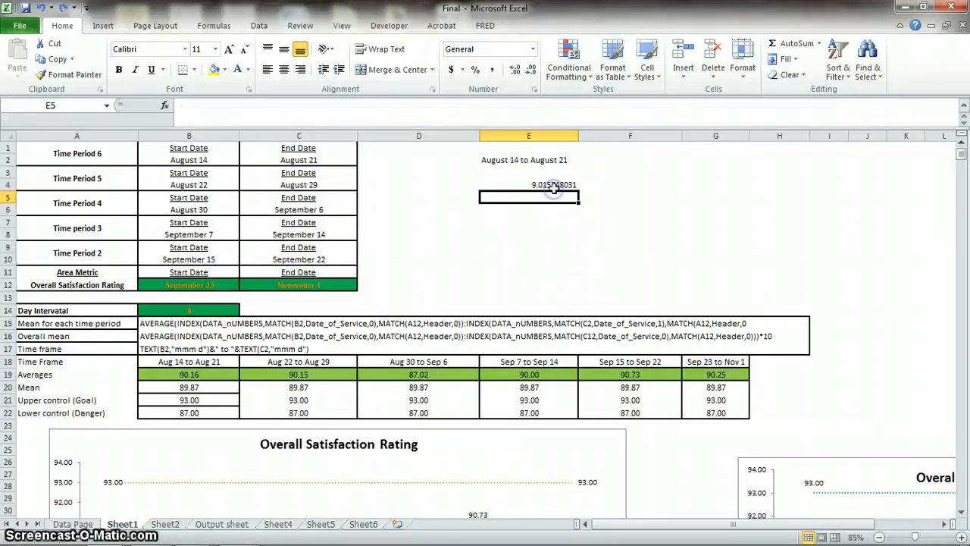
- Examine in E4 the MATCH references to A12 and C2 and the colon joining the two INDEX functions
left_click(554, 186)
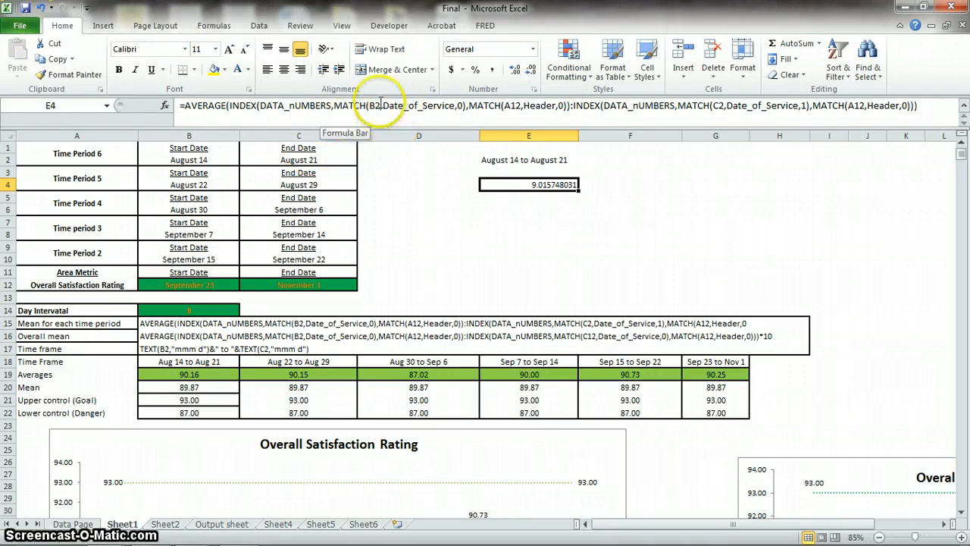
left_click(502, 105)
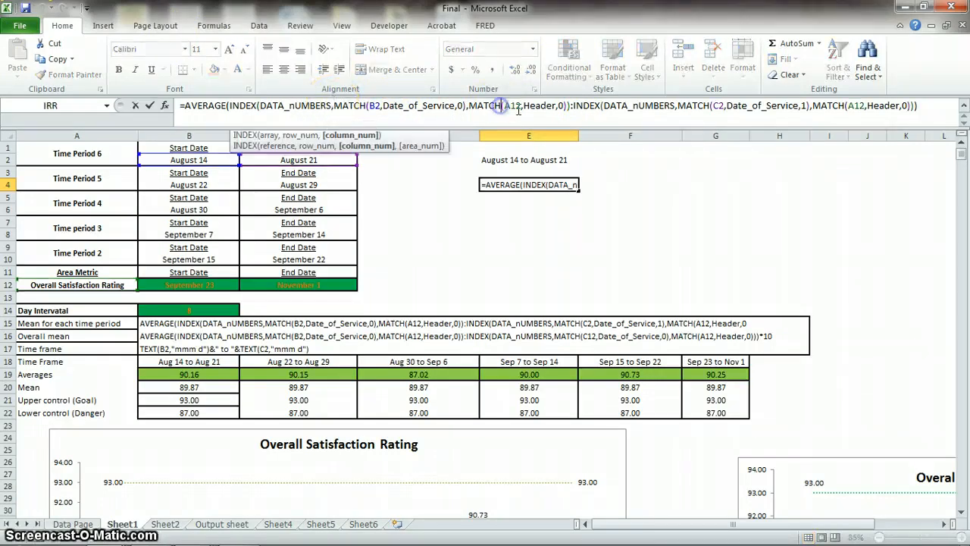
left_click(524, 105)
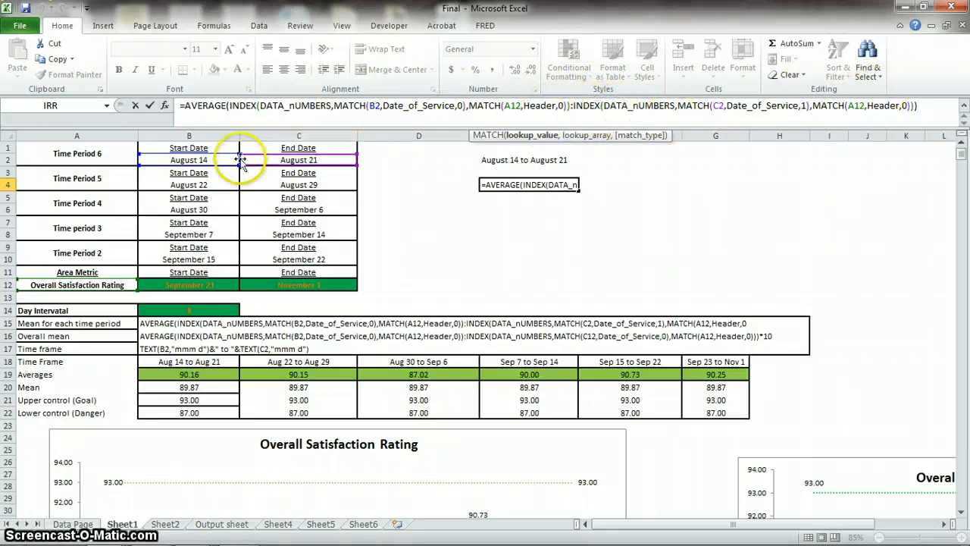
left_click(721, 106)
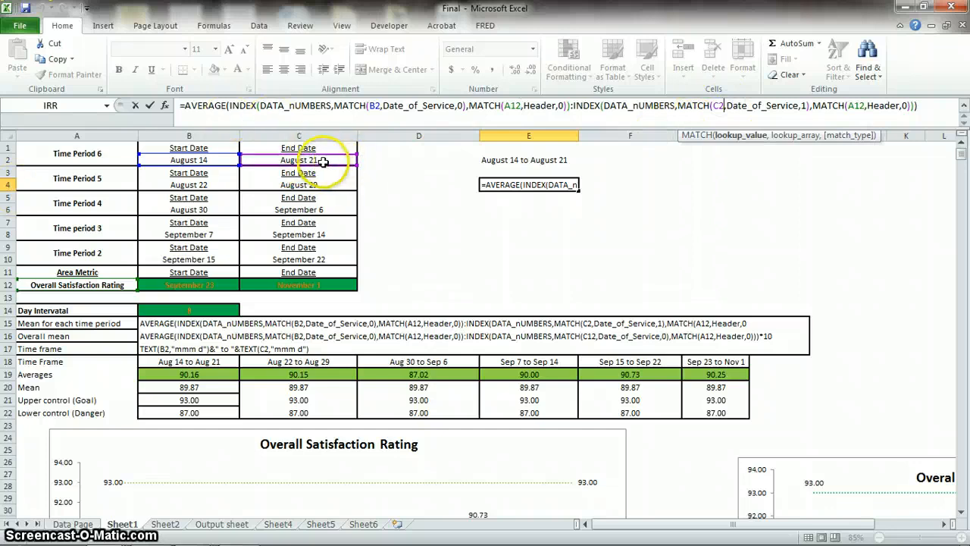
left_click(917, 113)
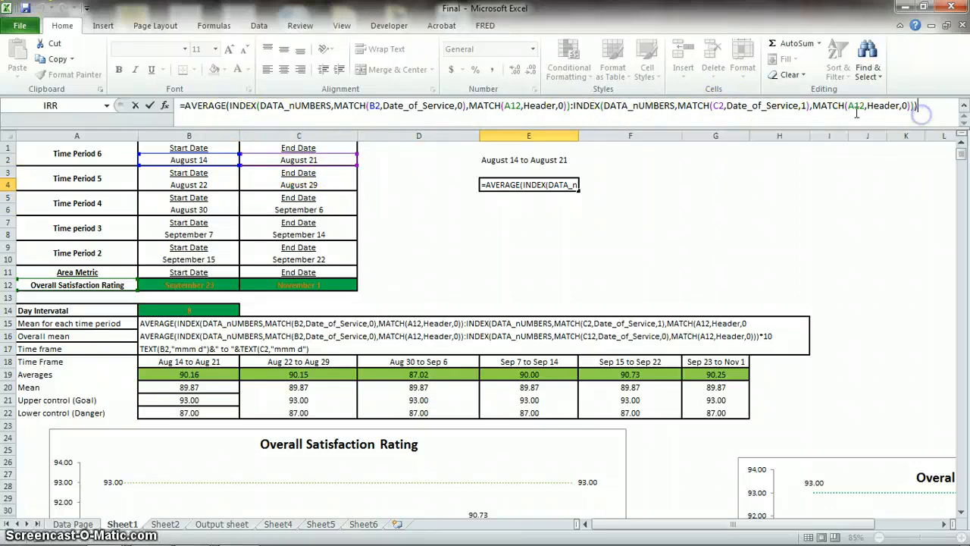
left_click(572, 106)
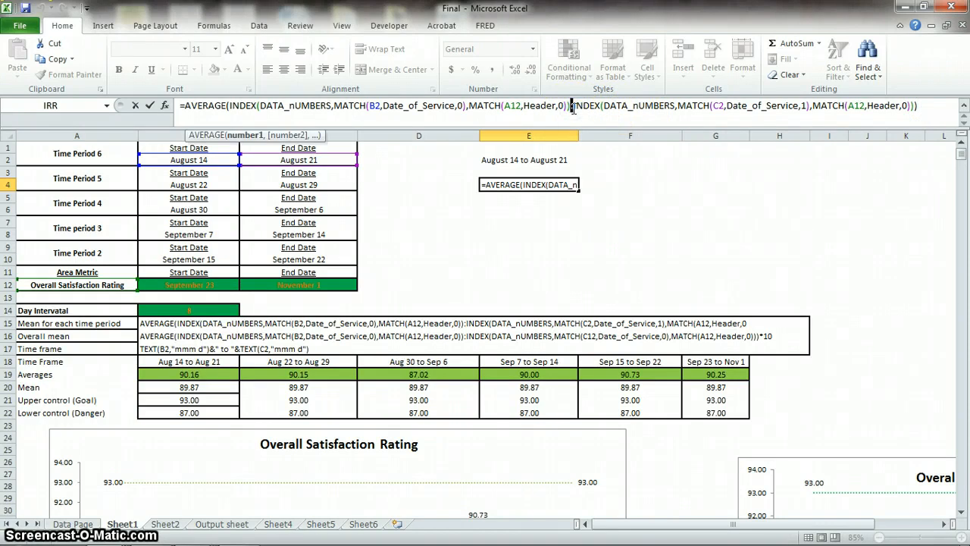
left_click(572, 108)
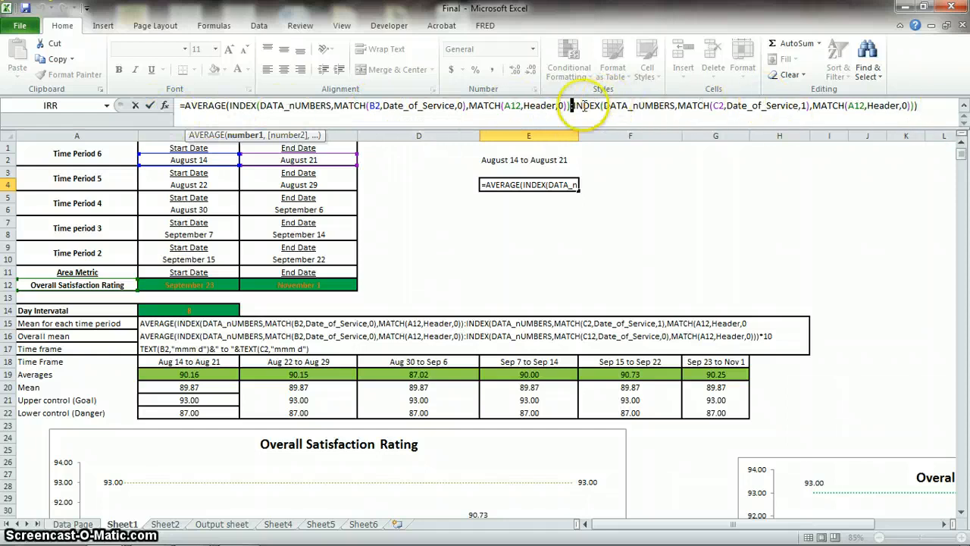
- Try the E4 formula without its AVERAGE function around the INDEX range, and undo the edit
left_click(227, 105)
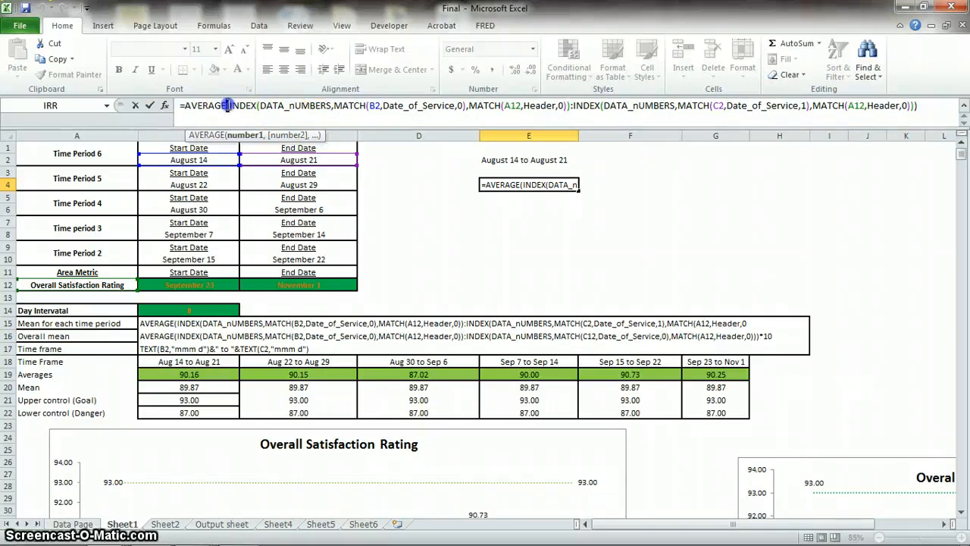
left_click_drag(191, 99, 185, 99)
key("Delete")
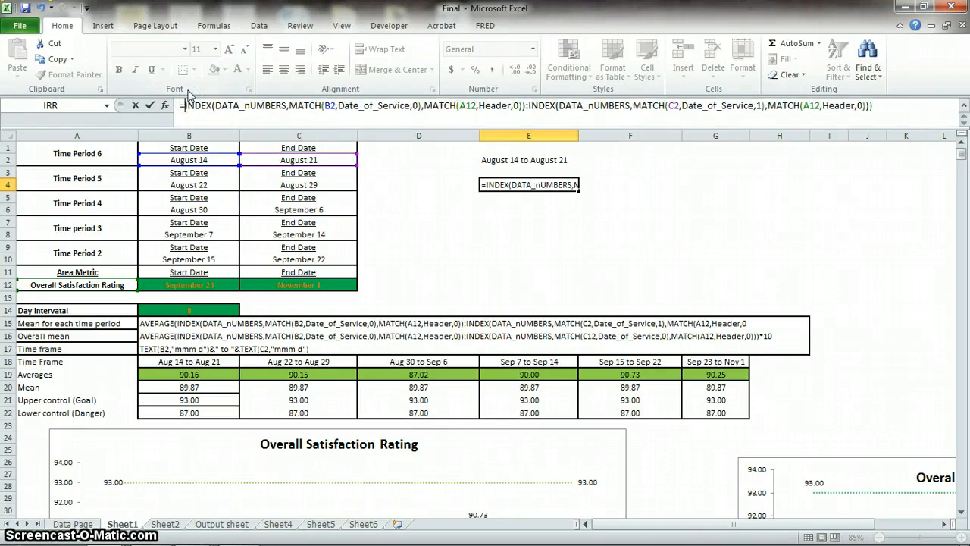
key("Return")
key("Return")
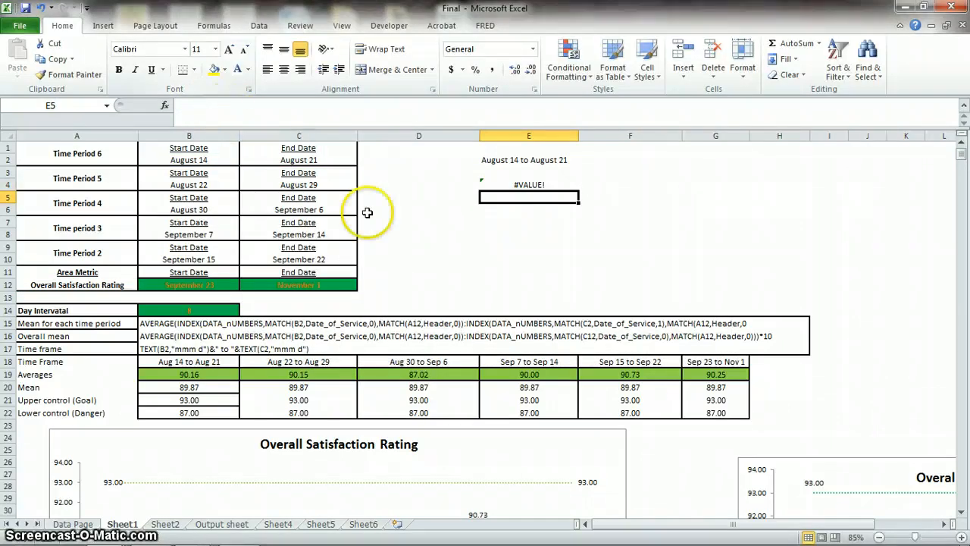
left_click(512, 189)
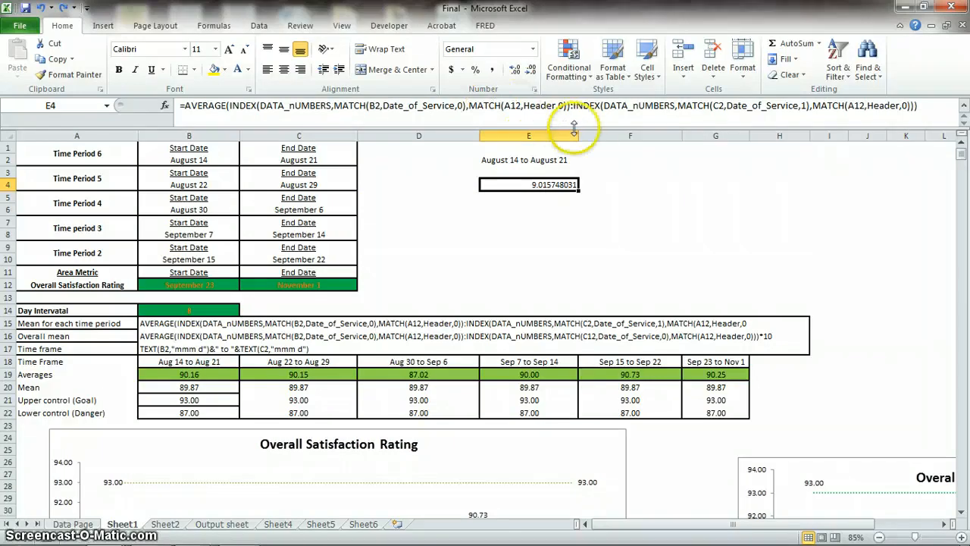
- Inspect the colon range operator and the AVERAGE function in E4, leaving the formula unchanged
left_click(570, 105)
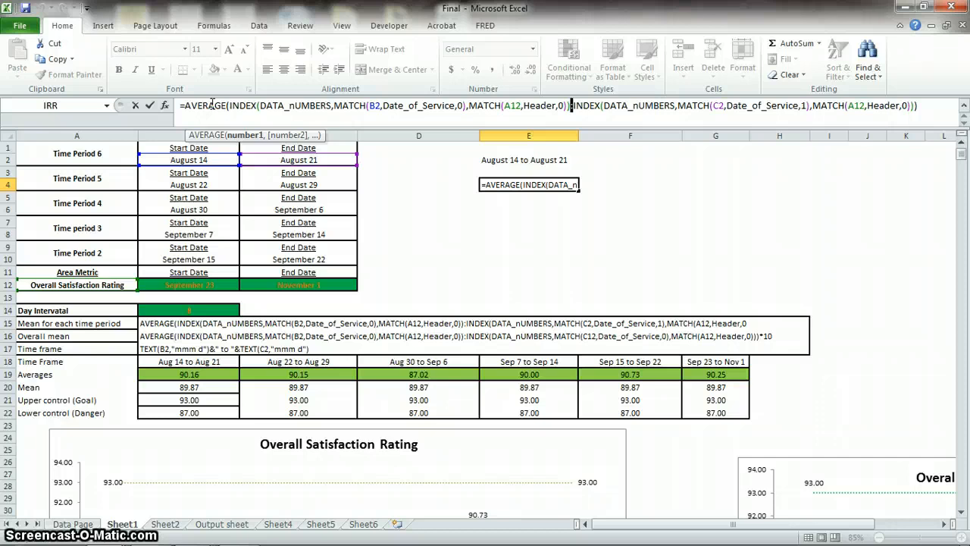
left_click(214, 105)
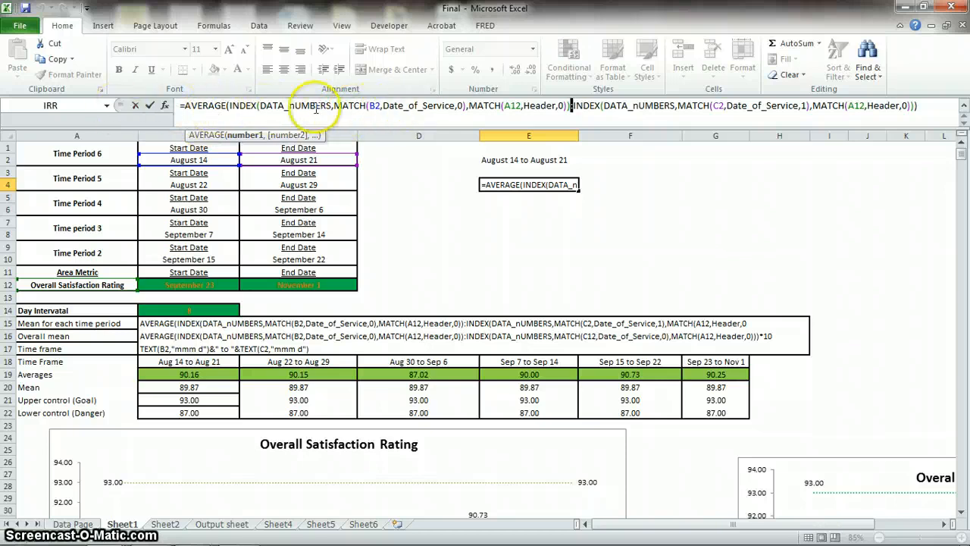
left_click(207, 106)
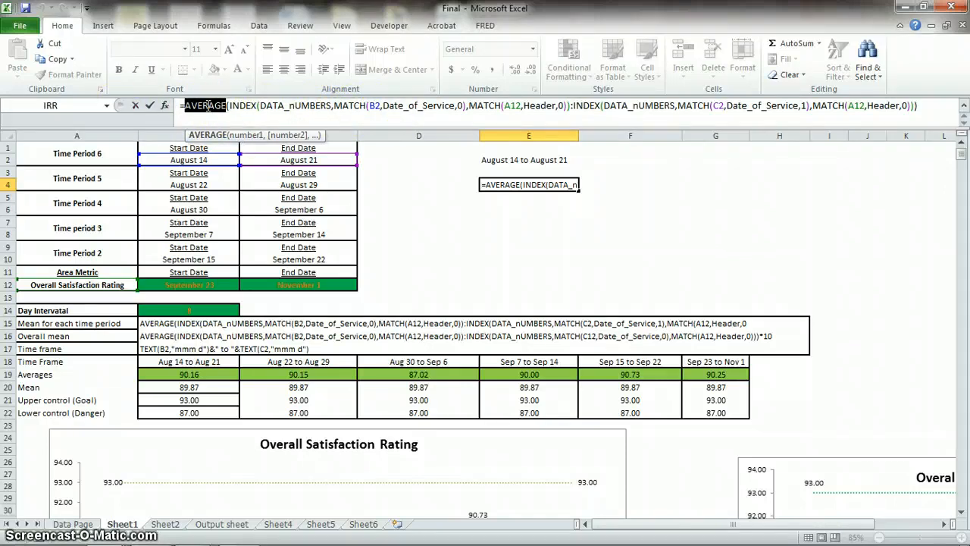
key("Escape")
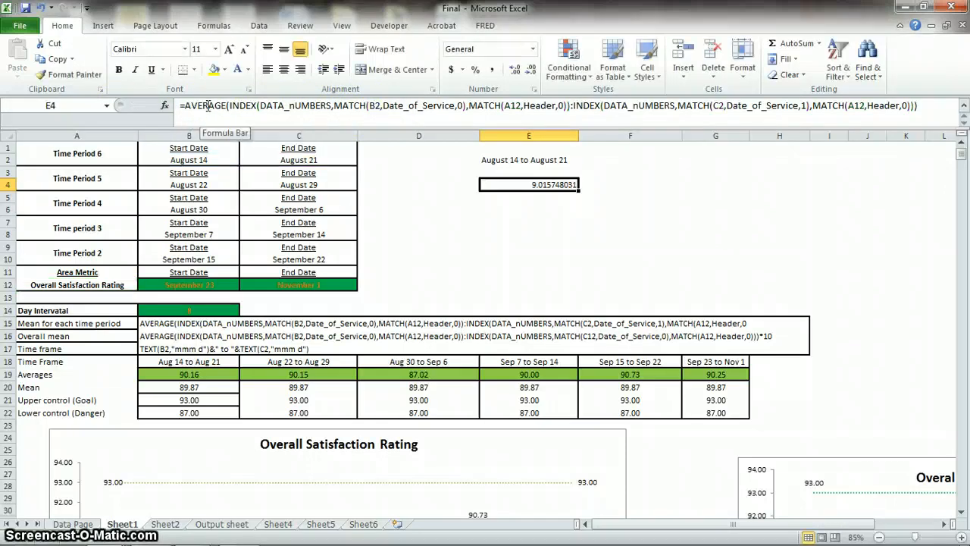
- Replace AVERAGE with SUM in the E4 formula to total the same INDEX range, and undo the replacement
double_click(207, 105)
type("SUM")
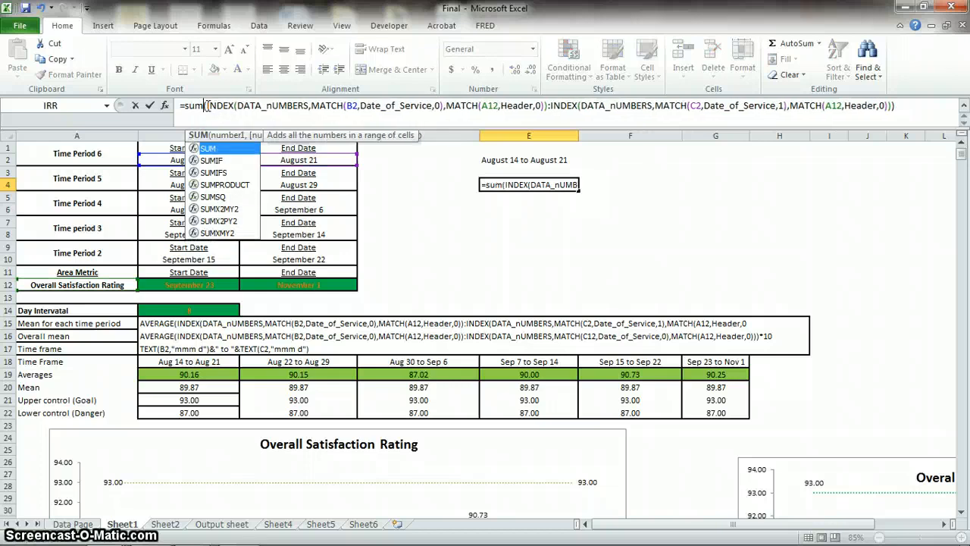
key("Return")
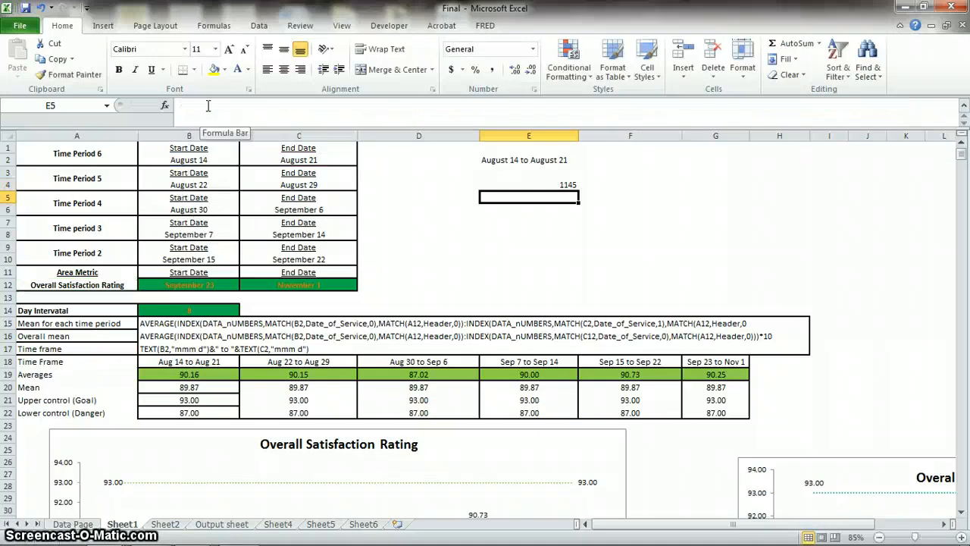
key("ctrl+z")
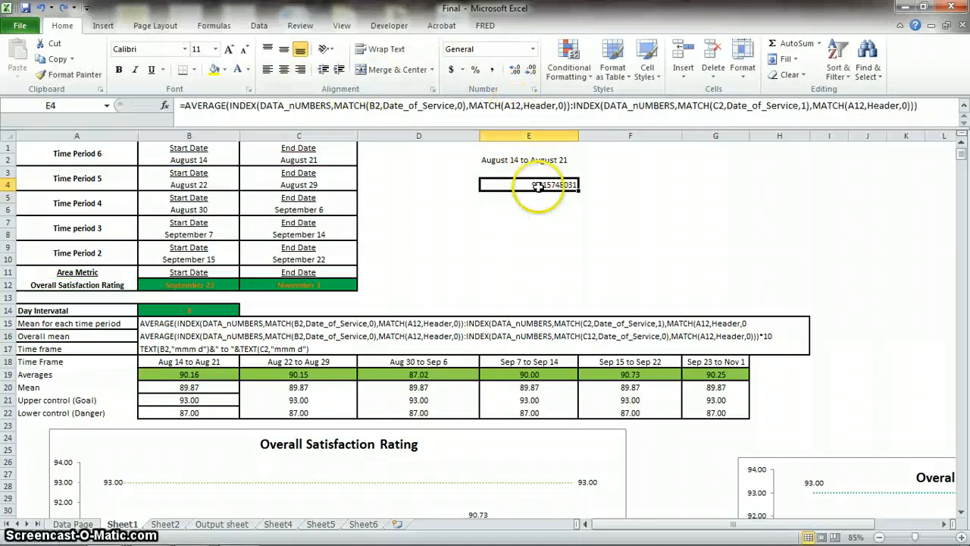
- Open the Evaluate Formula tool on the AVERAGE/INDEX/MATCH formula in E4
left_click(557, 213)
left_click(553, 198)
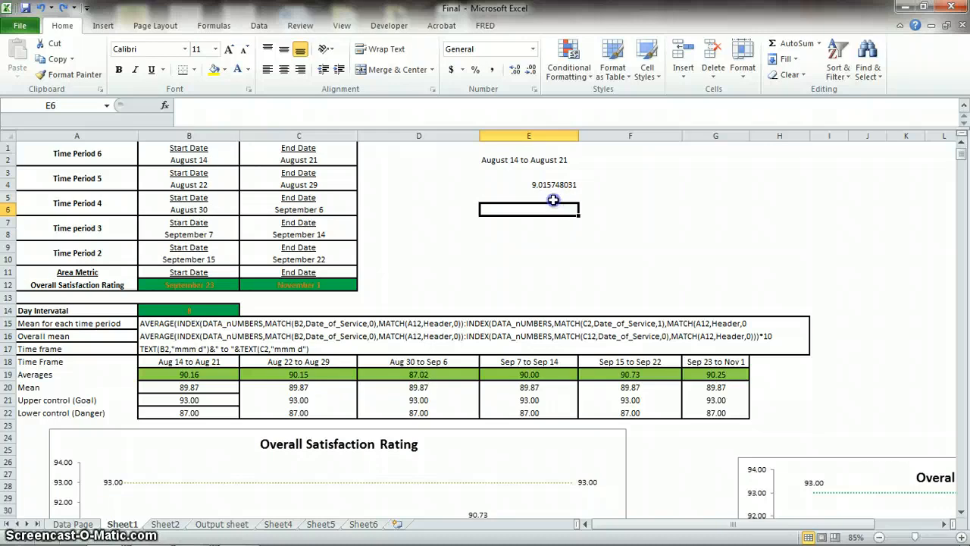
left_click(552, 186)
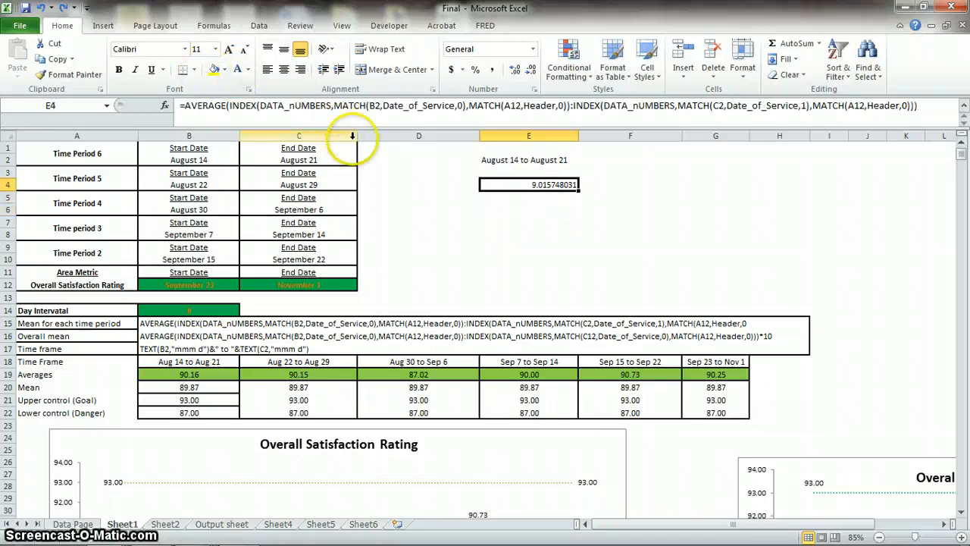
left_click(557, 217)
left_click(548, 186)
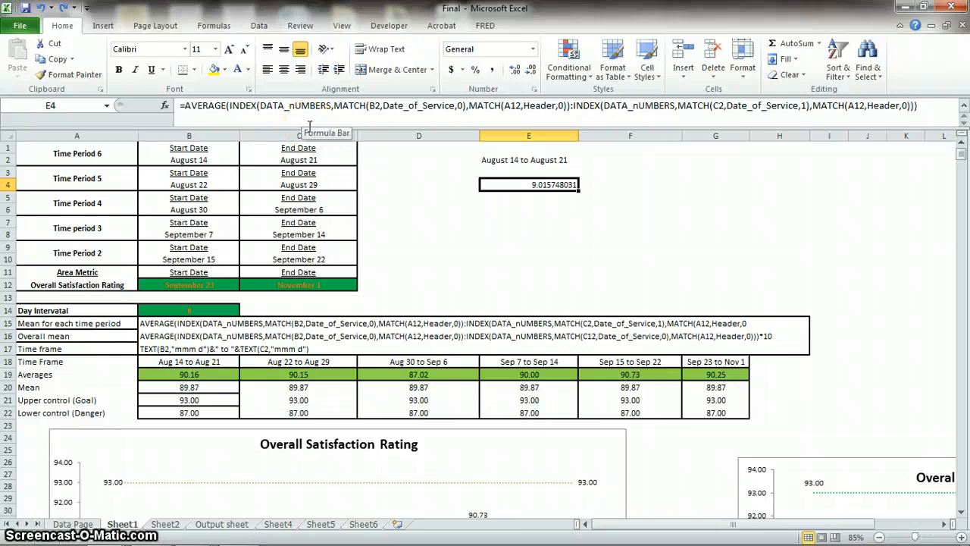
key("alt")
key("t")
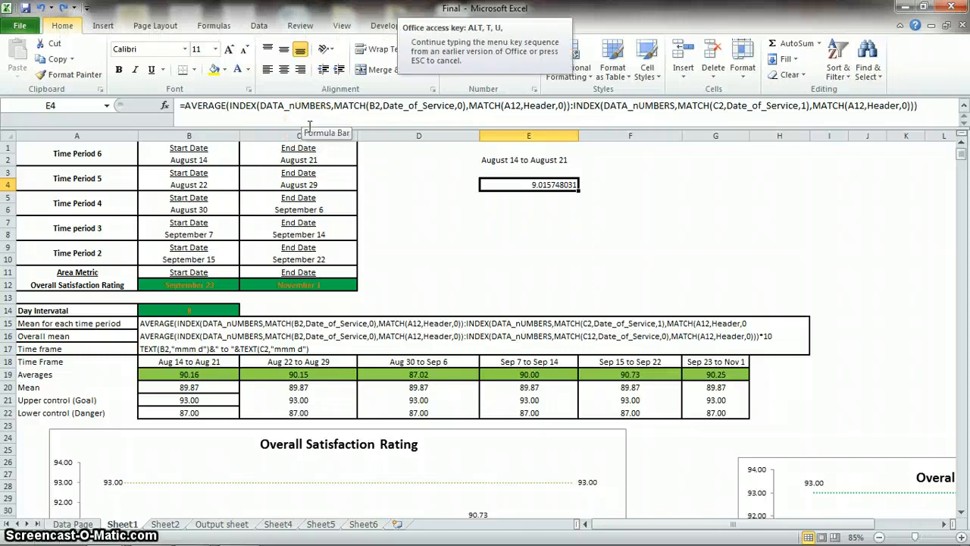
key("f")
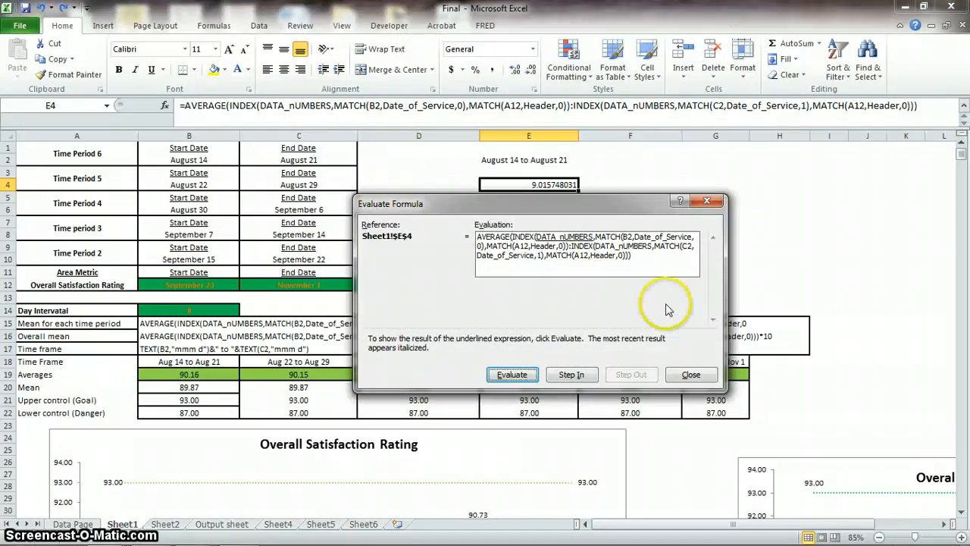
- Evaluate the E4 formula step by step until the first INDEX, using B2 and A12, resolves to its Data Page cell
left_click(522, 373)
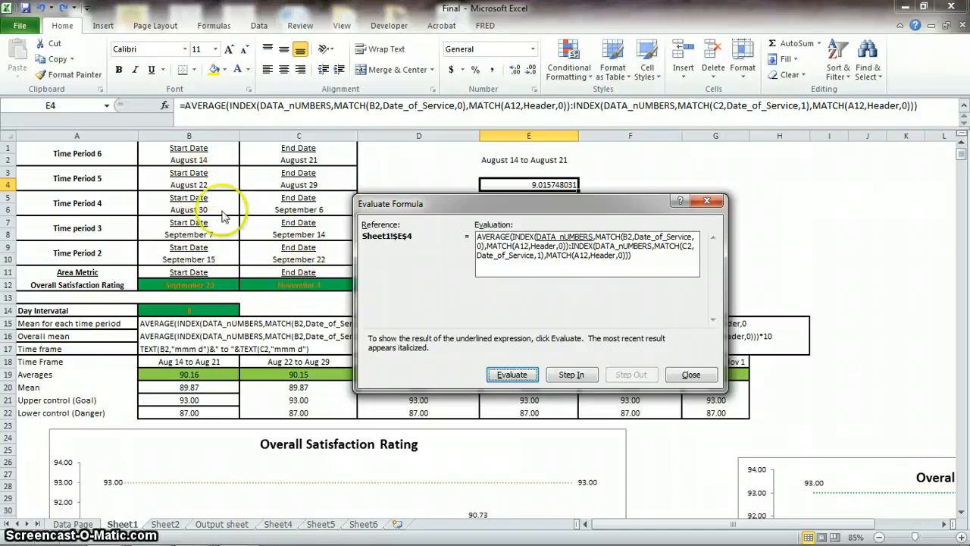
left_click(512, 375)
left_click(511, 374)
left_click(512, 375)
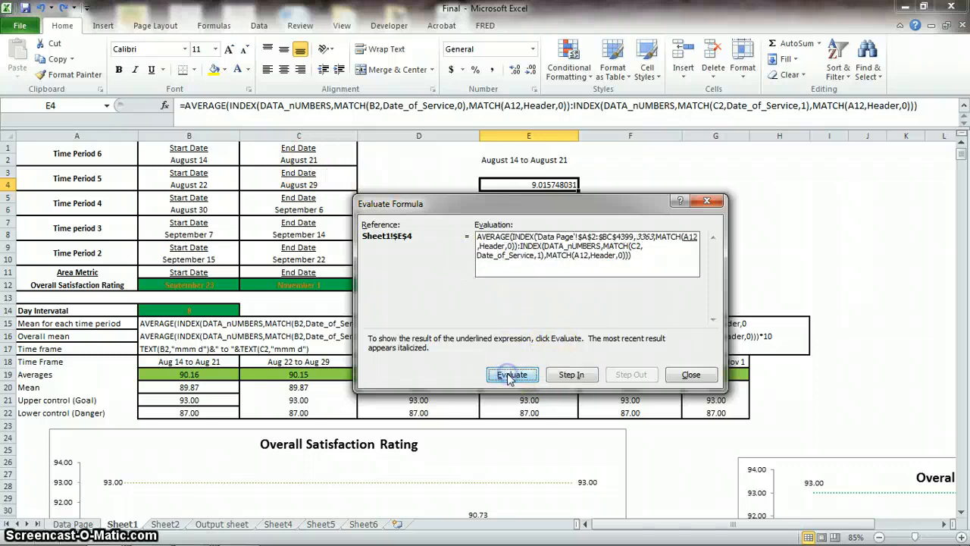
left_click(512, 374)
left_click(511, 375)
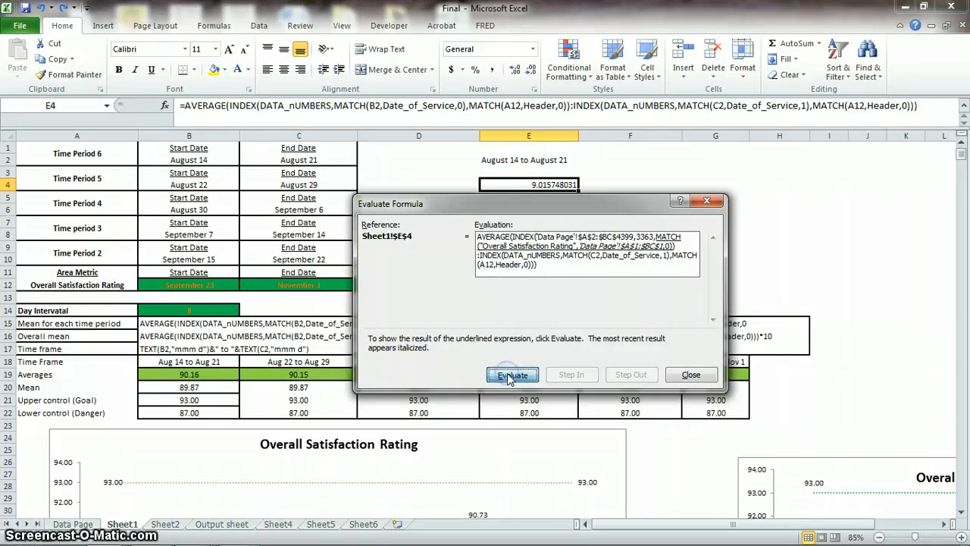
left_click(511, 374)
left_click(511, 374)
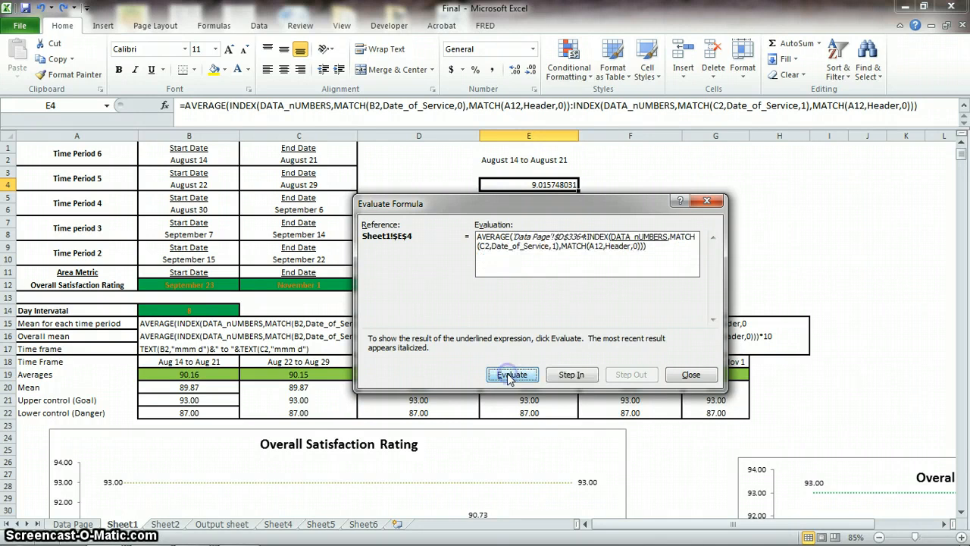
- Evaluate the second INDEX, using C2 and A12, down to the final AVERAGE cell range, and close the evaluation
left_click(512, 375)
left_click(512, 374)
left_click(512, 374)
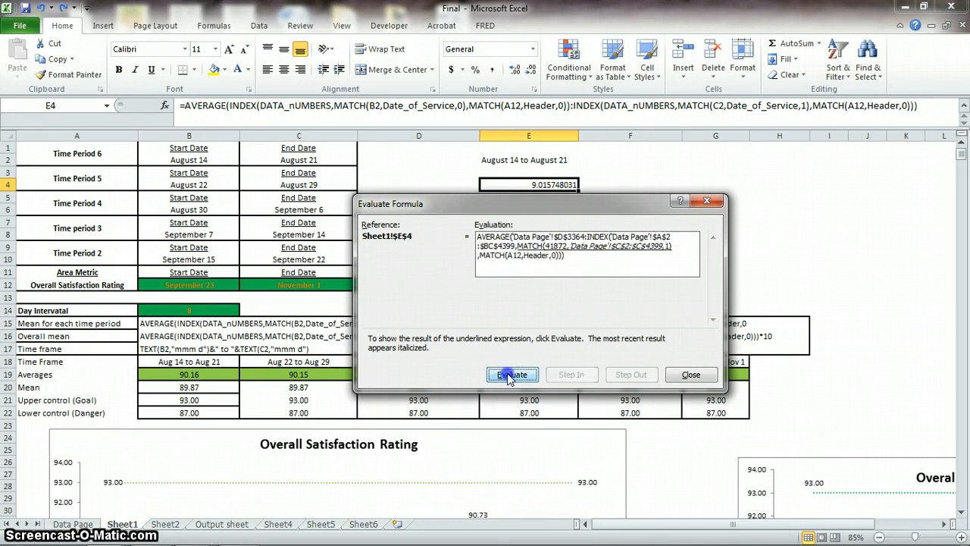
left_click(512, 374)
left_click(512, 374)
left_click(512, 374)
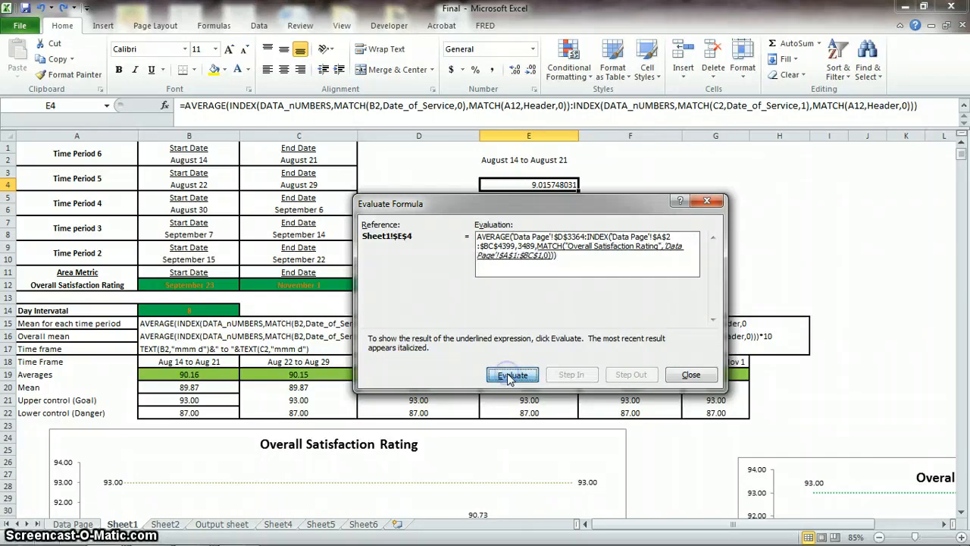
left_click(510, 375)
left_click(510, 374)
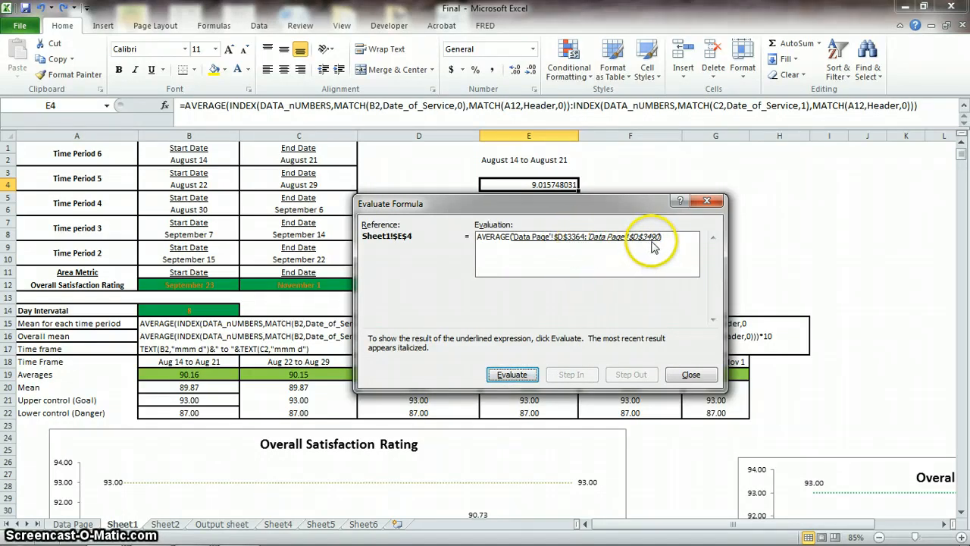
left_click(707, 200)
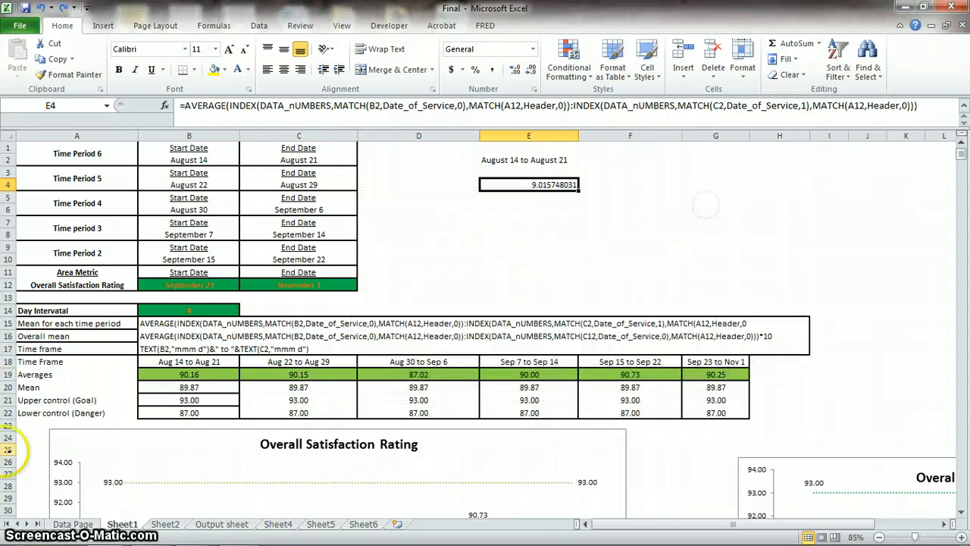
- Look up the evaluated range D3364:D3490 in the Data Page's Overall Satisfaction Rating column
left_click(72, 523)
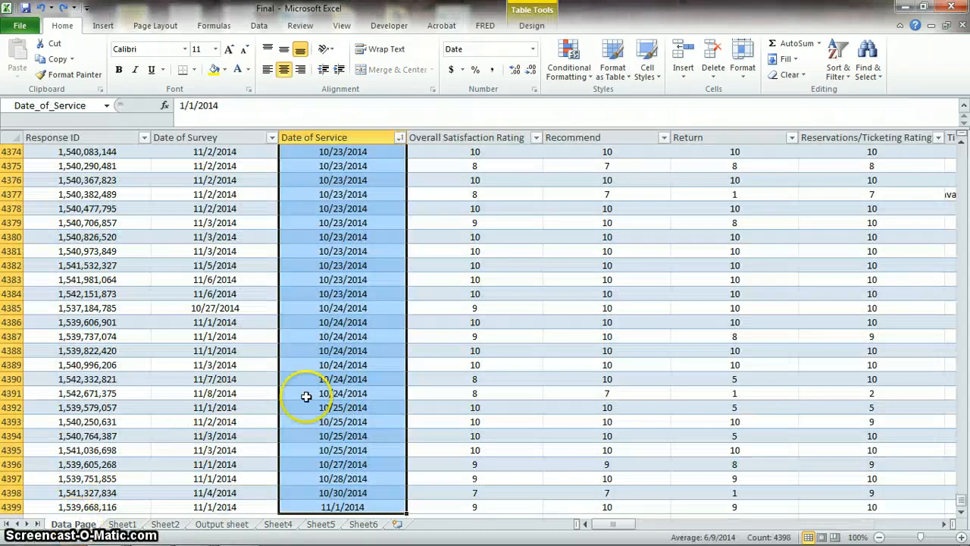
scroll(433, 401, "up", 4)
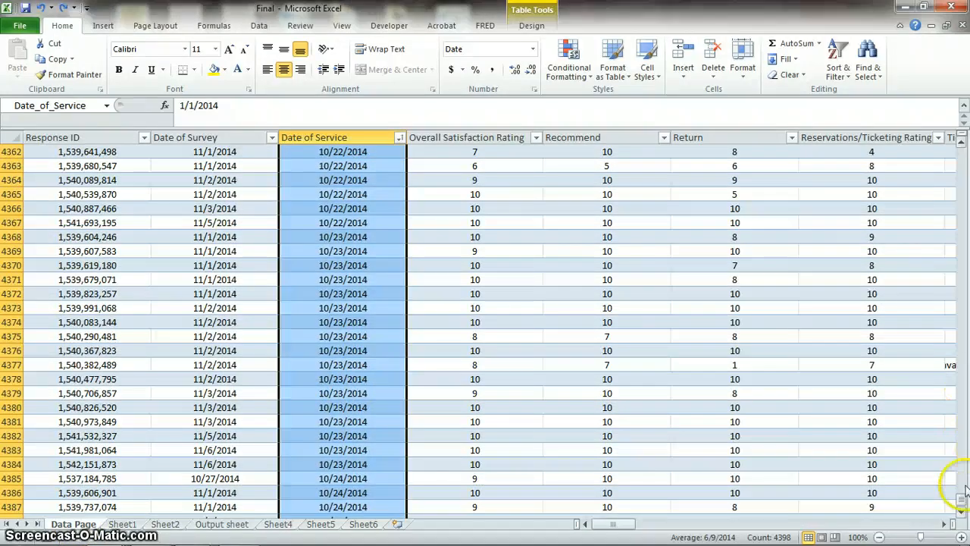